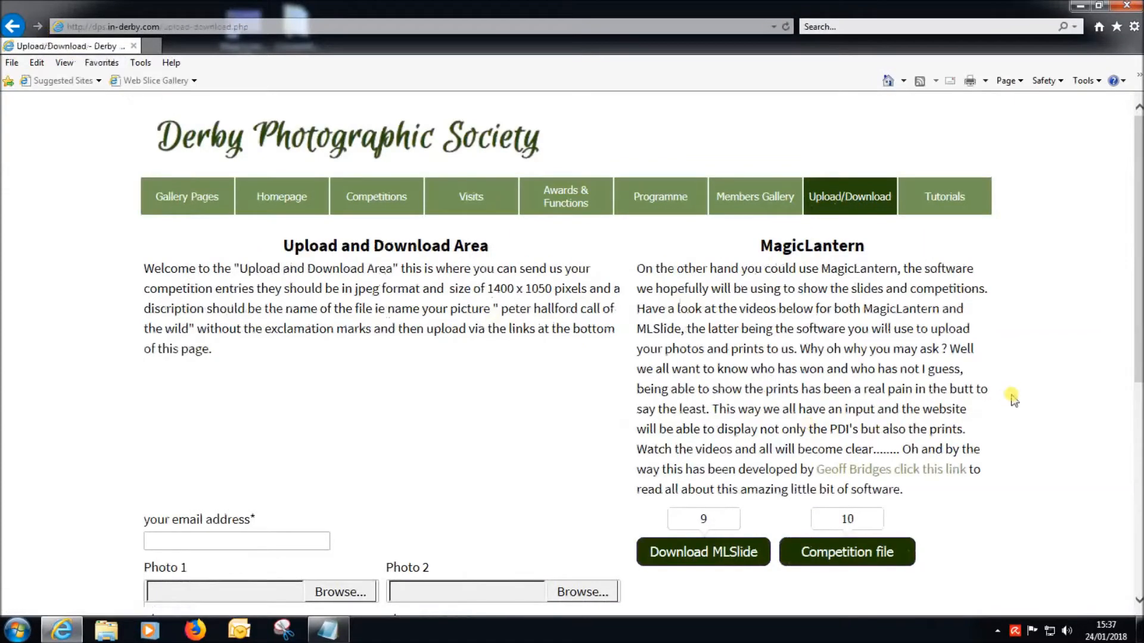
# Go back through the browser history to the reserved-area login page.
pyautogui.scroll(-4, 1014, 417)
pyautogui.scroll(4, 715, 358)
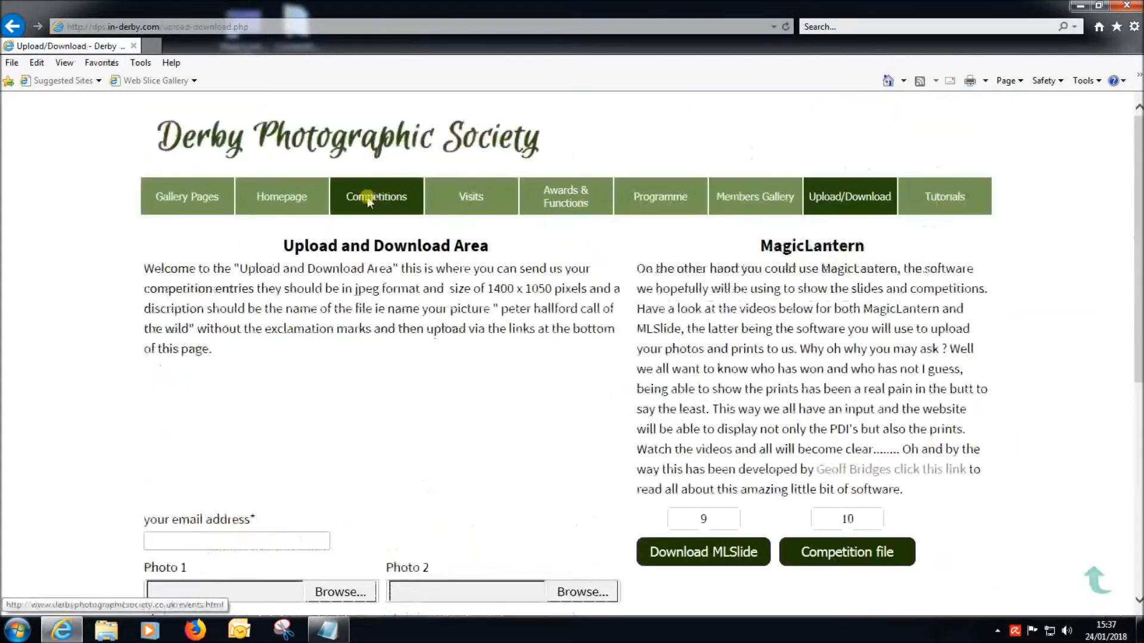
pyautogui.click(10, 28)
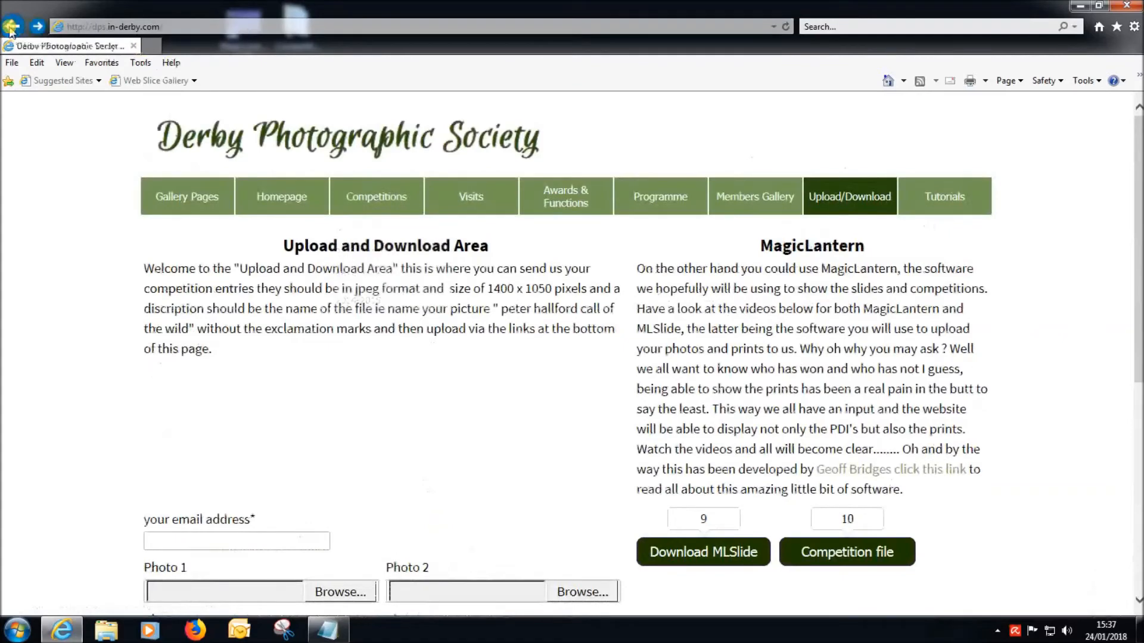
pyautogui.click(10, 28)
pyautogui.click(10, 28)
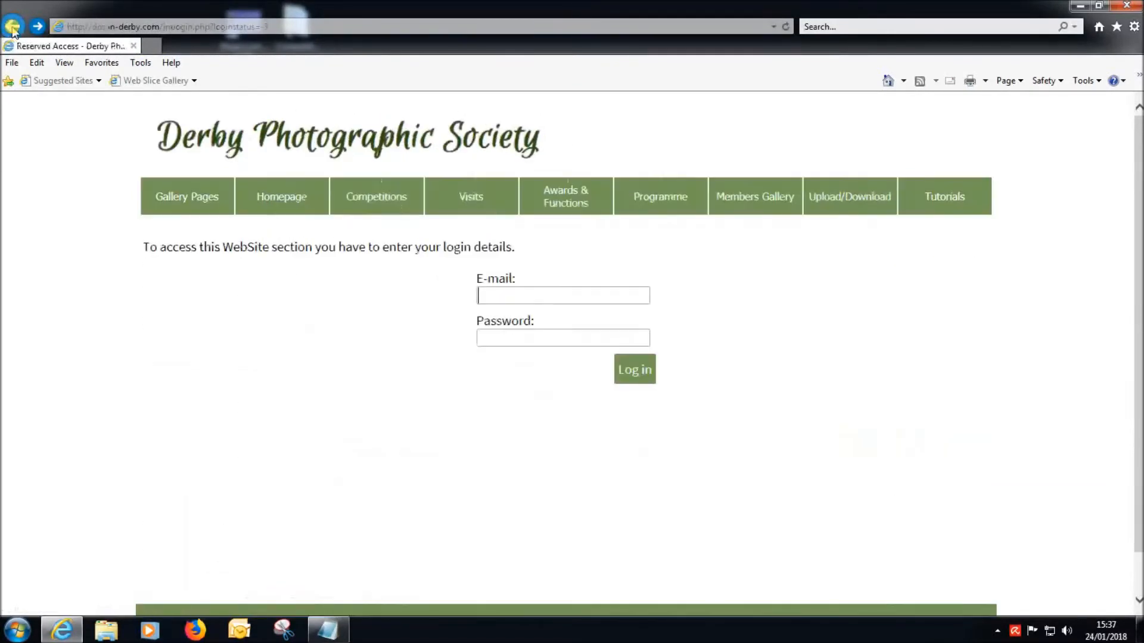
# Copy the username from the Notepad notes into the E-mail field.
pyautogui.click(493, 293)
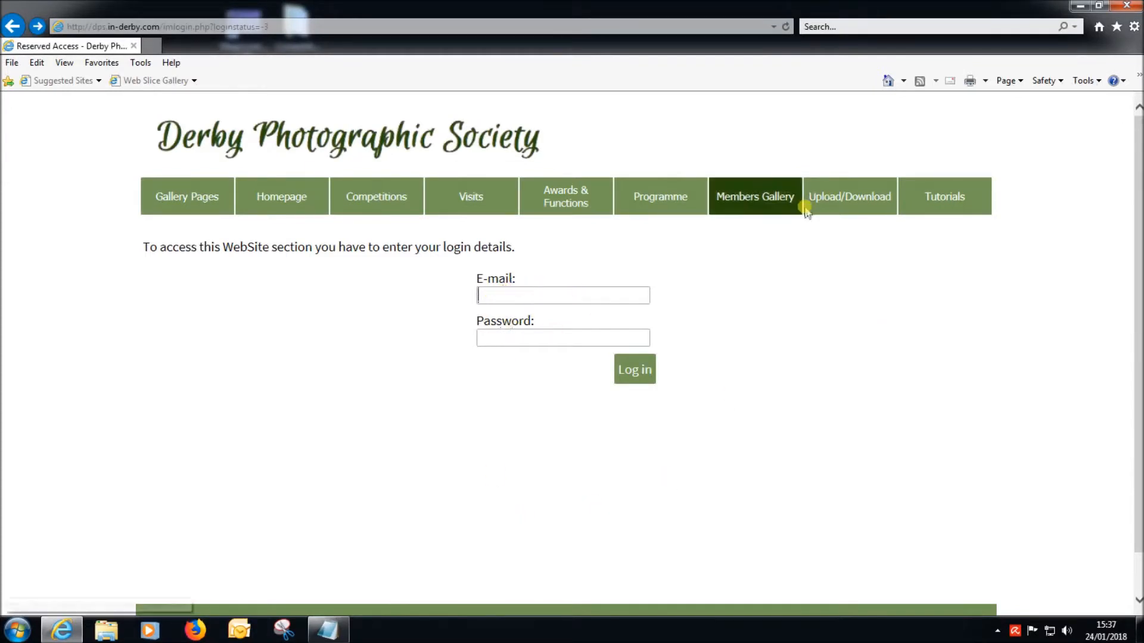
pyautogui.click(328, 629)
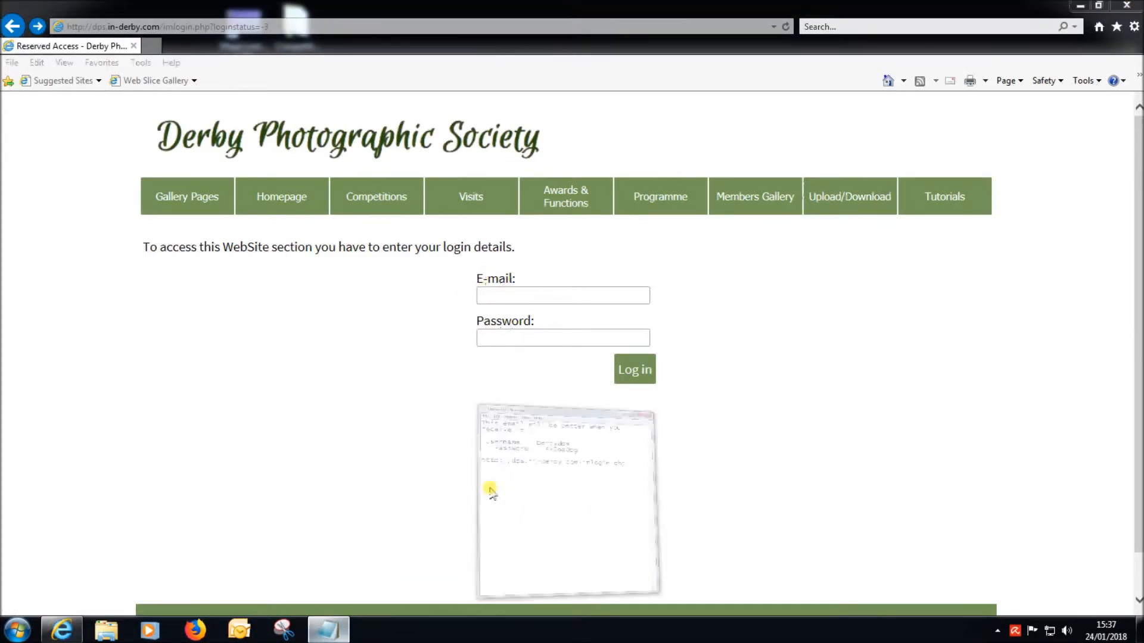
pyautogui.moveTo(856, 128); pyautogui.dragTo(857, 119)
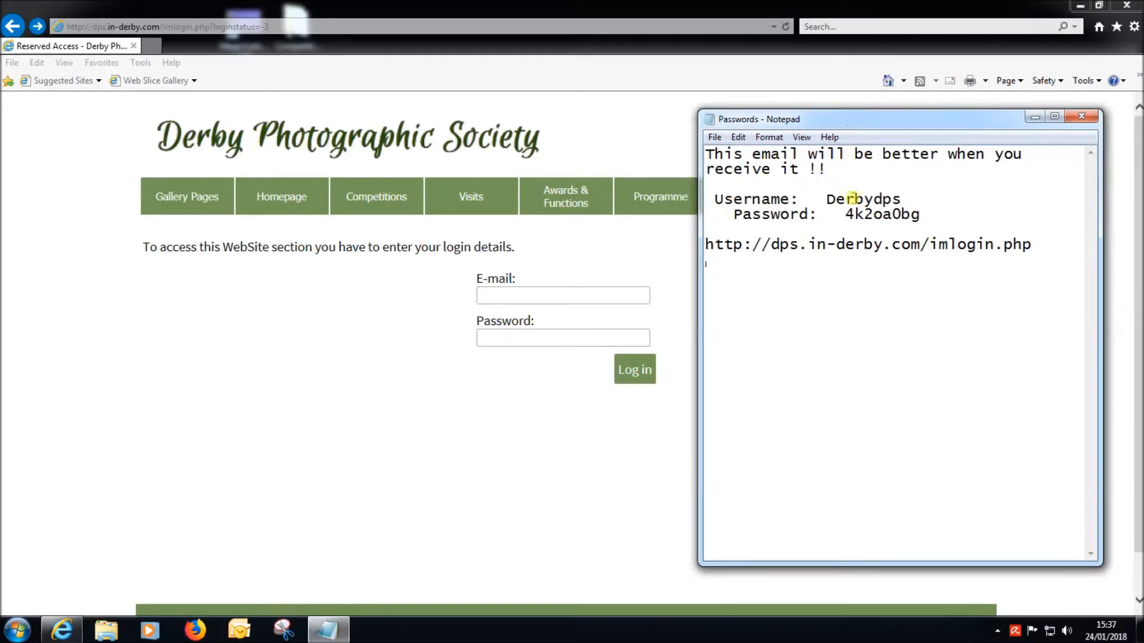
pyautogui.moveTo(828, 200); pyautogui.dragTo(901, 199)
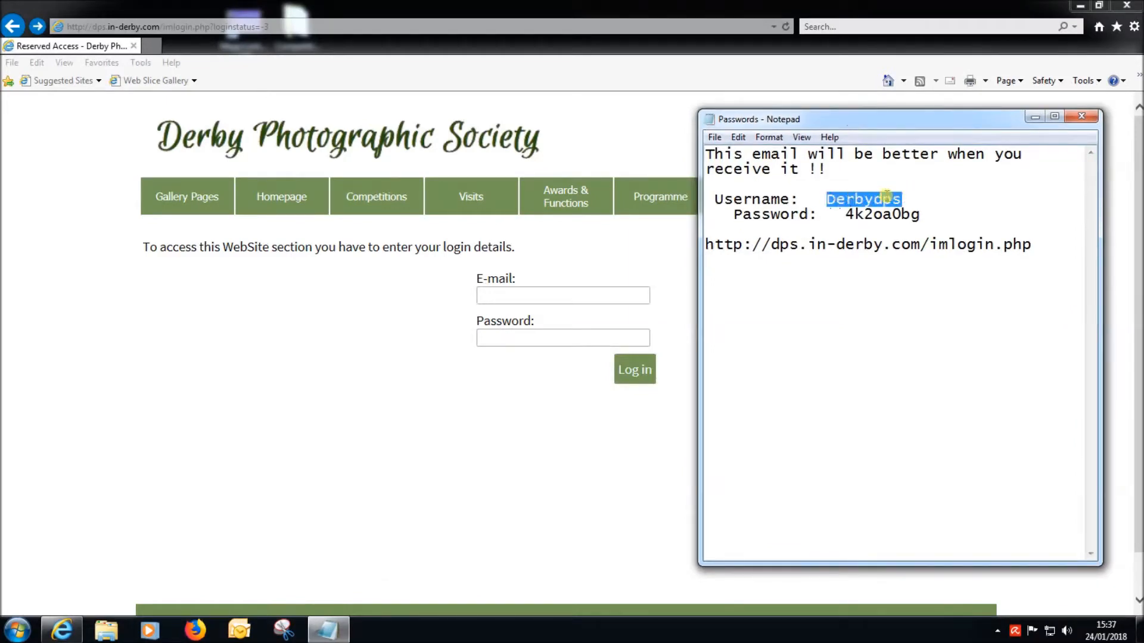
pyautogui.rightClick(888, 199)
pyautogui.click(920, 243)
pyautogui.click(495, 295)
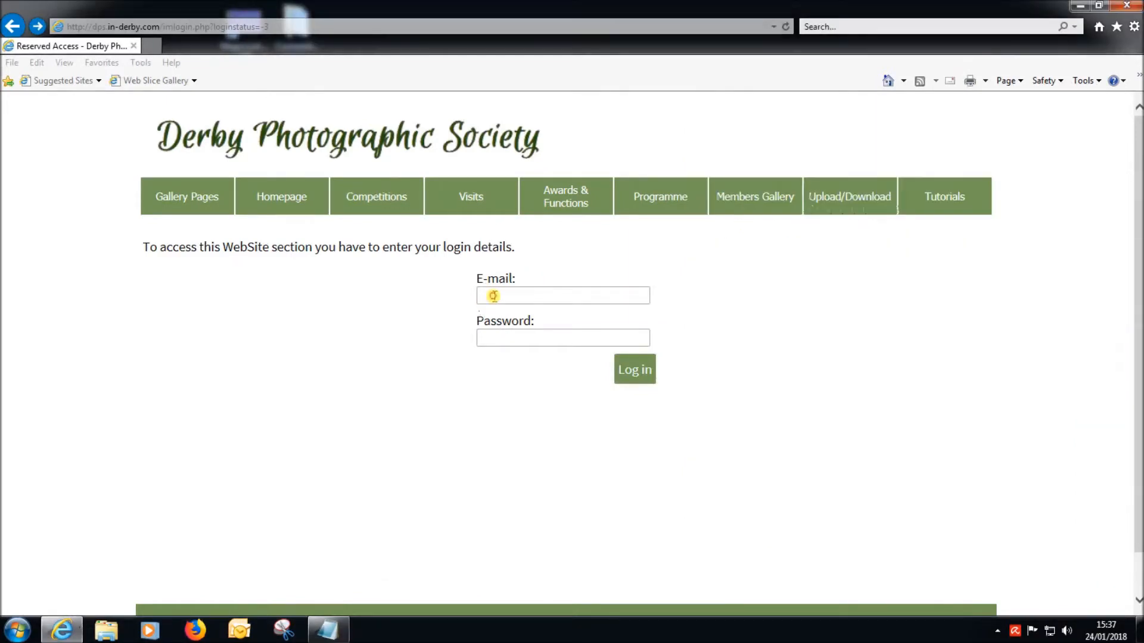
pyautogui.rightClick(502, 296)
pyautogui.click(529, 359)
# Copy the password from the notes into the Password field and log in.
pyautogui.click(503, 340)
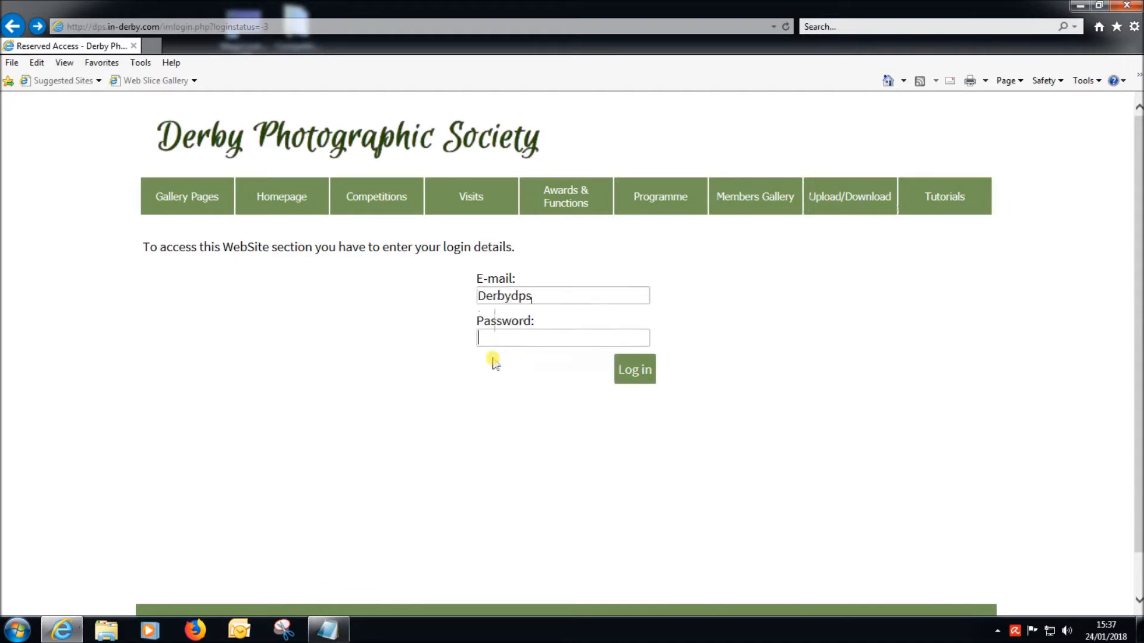
pyautogui.click(332, 638)
pyautogui.moveTo(848, 215); pyautogui.dragTo(917, 216)
pyautogui.rightClick(917, 214)
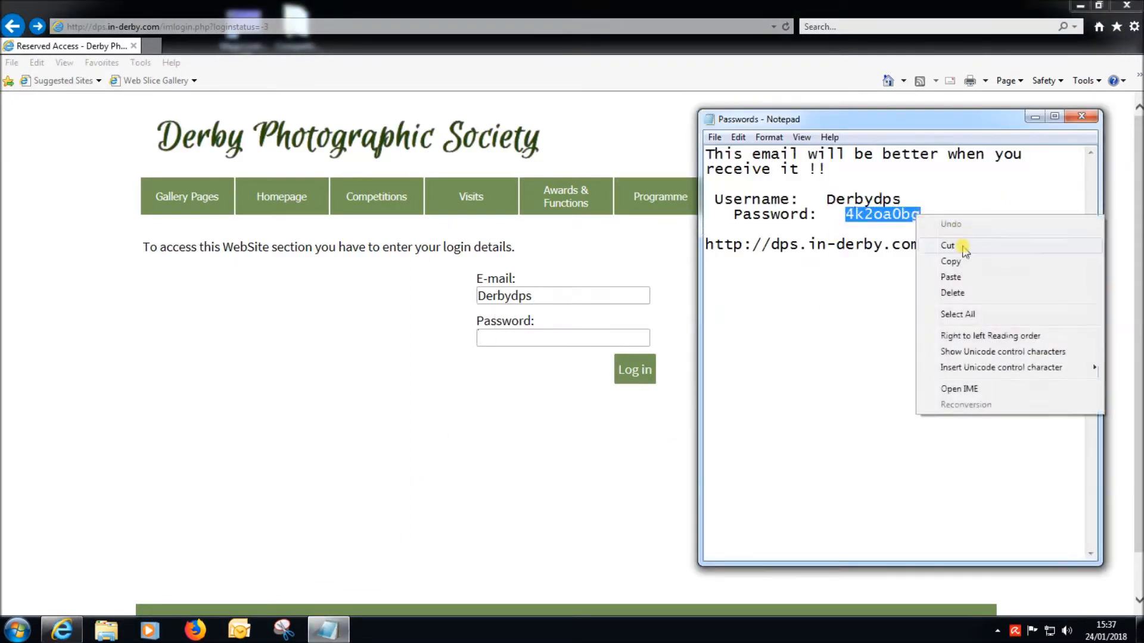
pyautogui.click(952, 263)
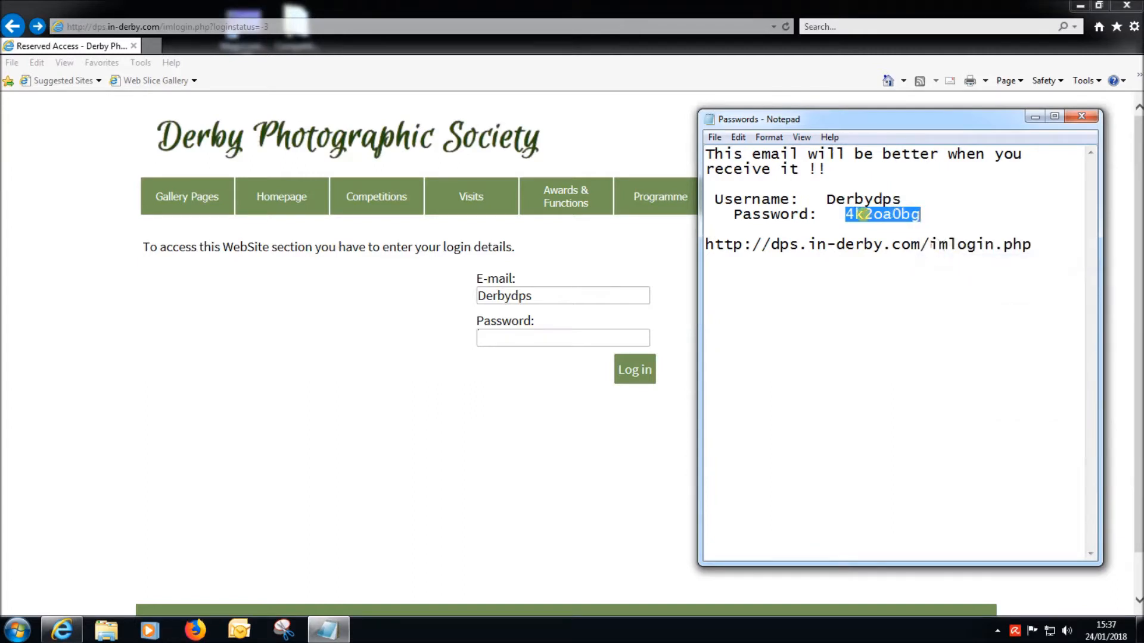
pyautogui.rightClick(492, 338)
pyautogui.click(524, 400)
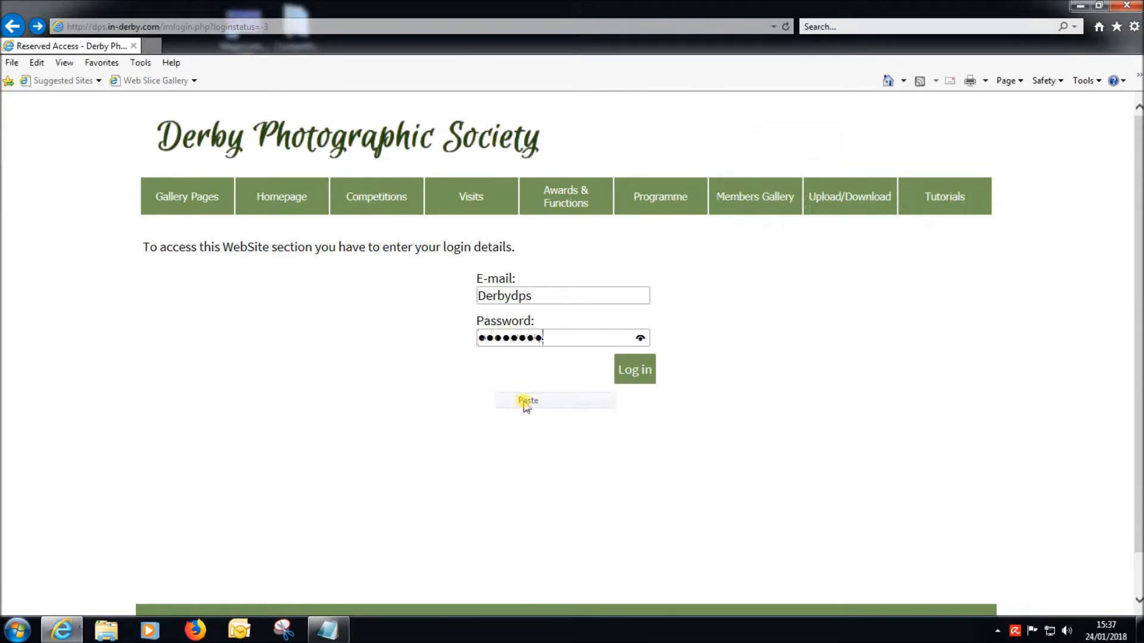
pyautogui.click(638, 371)
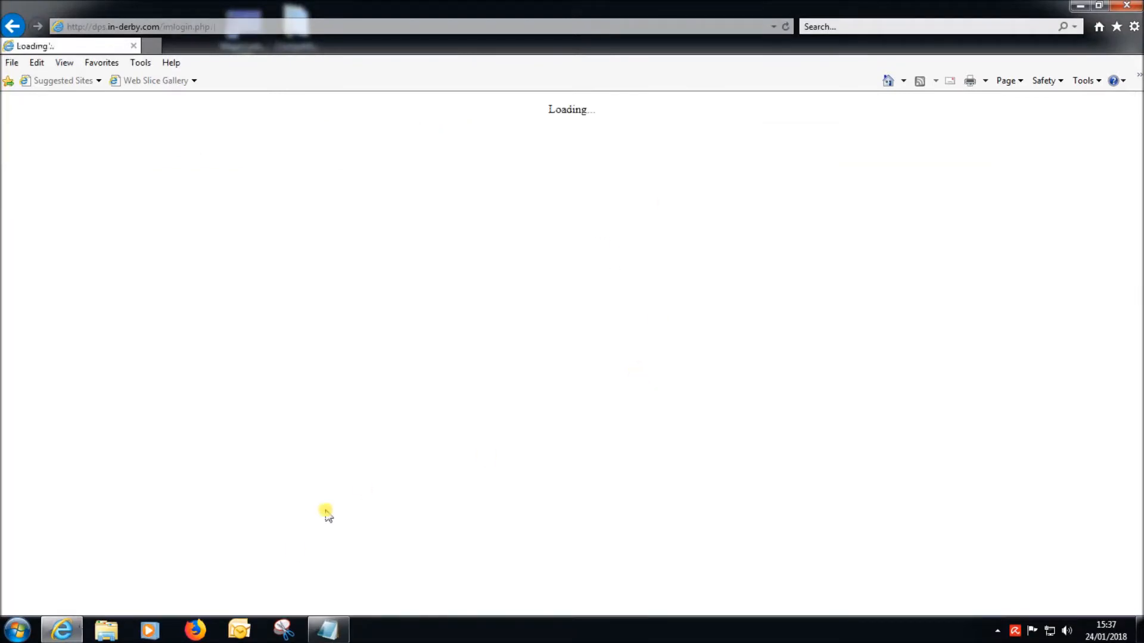
pyautogui.click(328, 630)
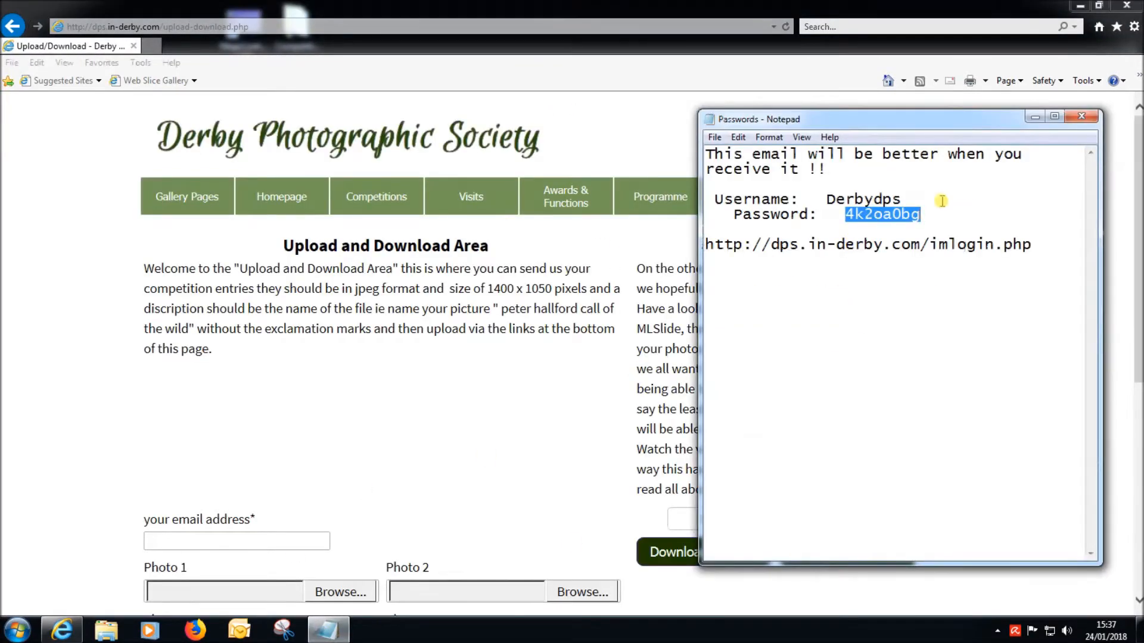
# Minimise the notes window, scroll through the email and photo upload form, and return to the top.
pyautogui.moveTo(944, 130); pyautogui.dragTo(942, 136)
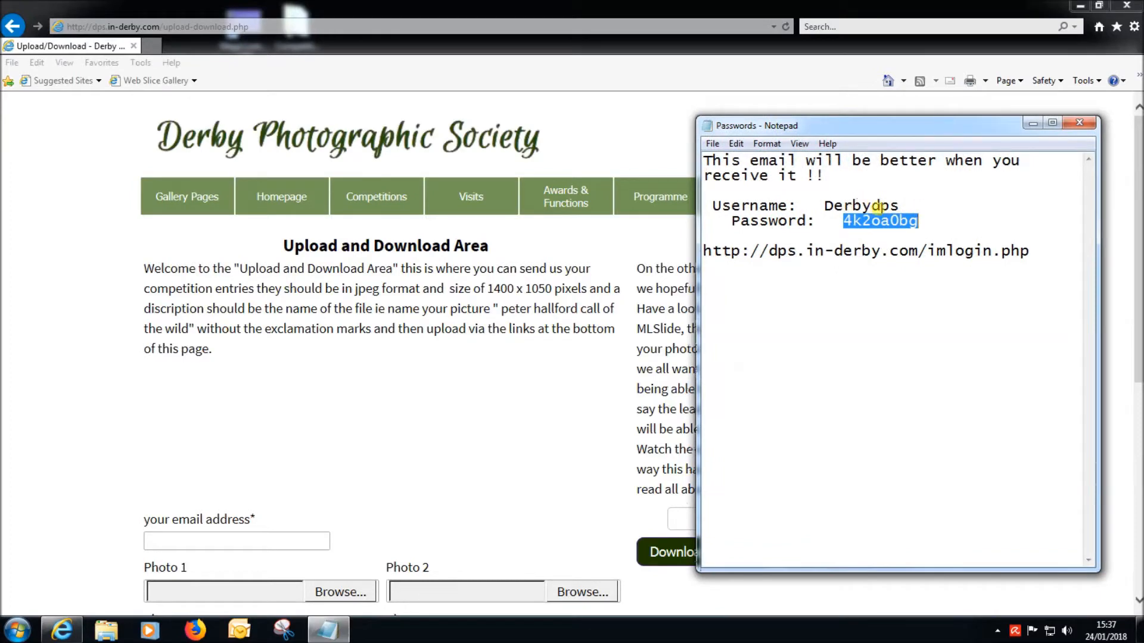
pyautogui.click(1033, 124)
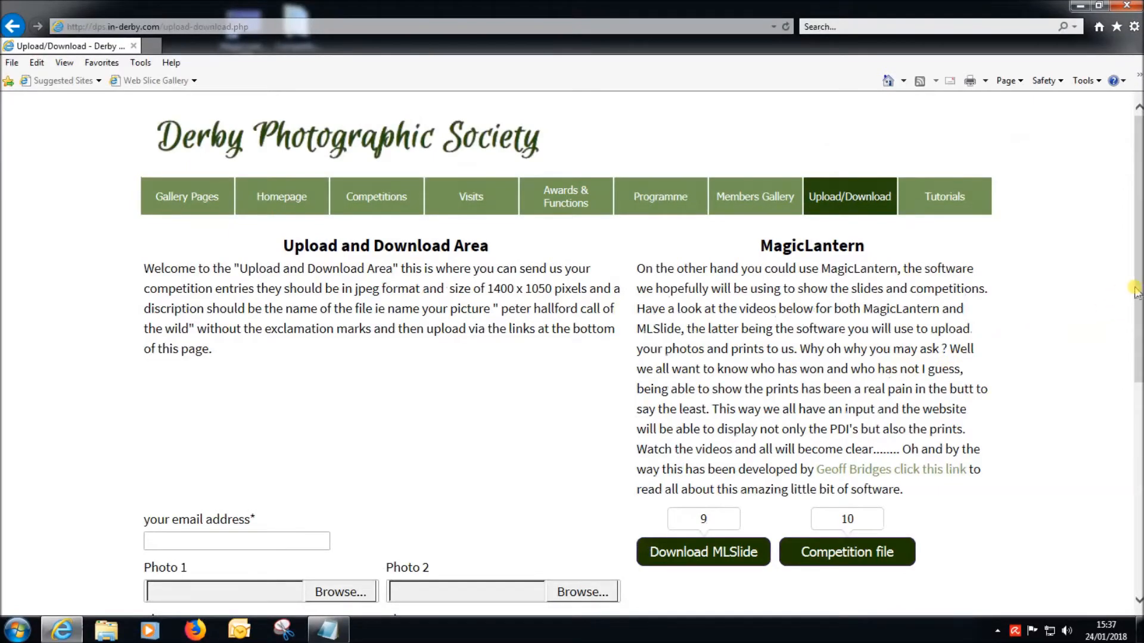
pyautogui.scroll(-2, 1137, 295)
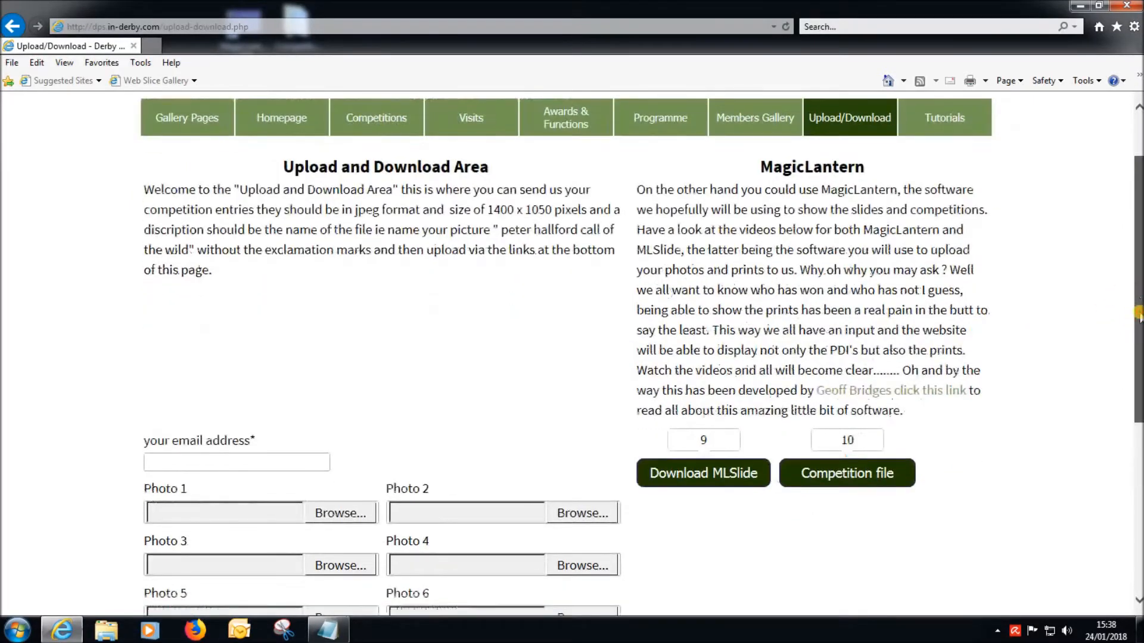
pyautogui.moveTo(1137, 331); pyautogui.dragTo(1130, 399)
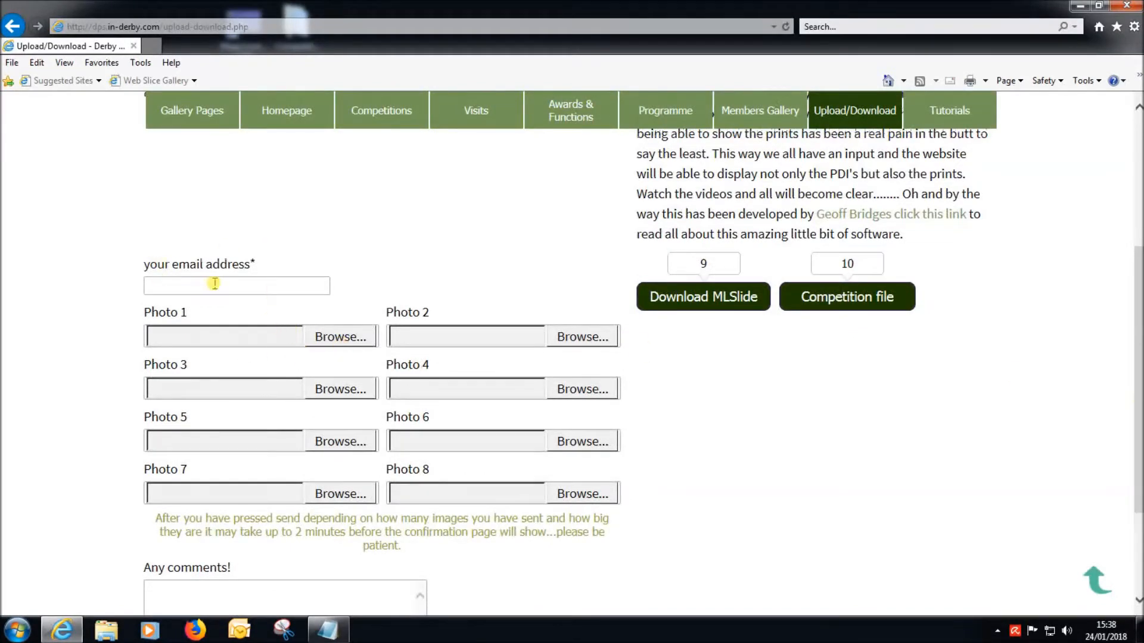
pyautogui.click(180, 288)
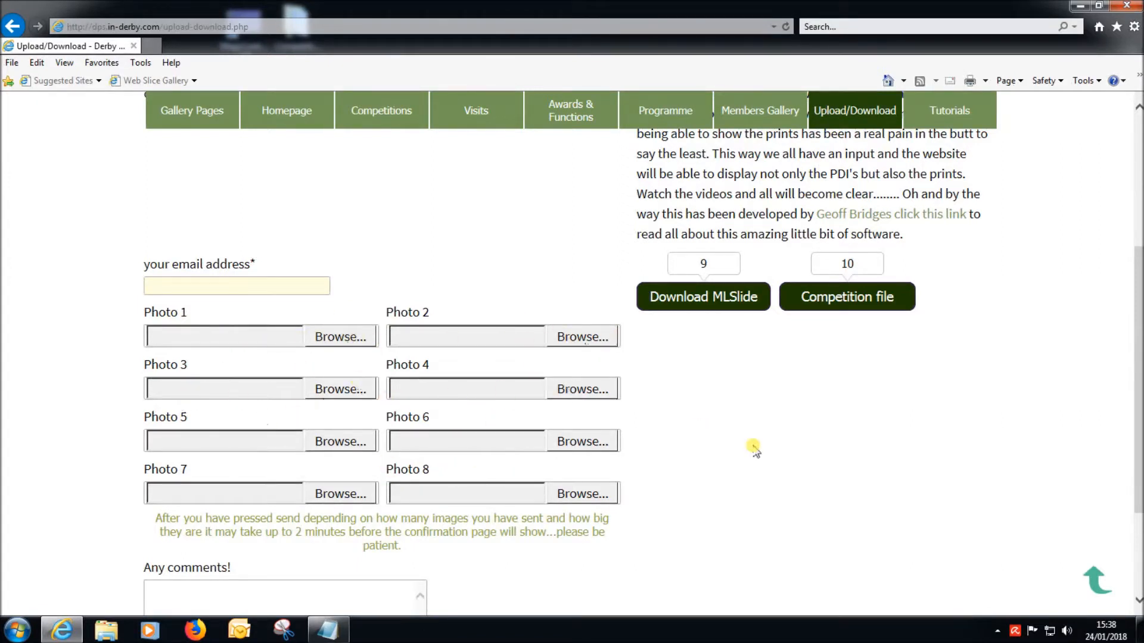
pyautogui.scroll(-3, 993, 467)
pyautogui.click(209, 459)
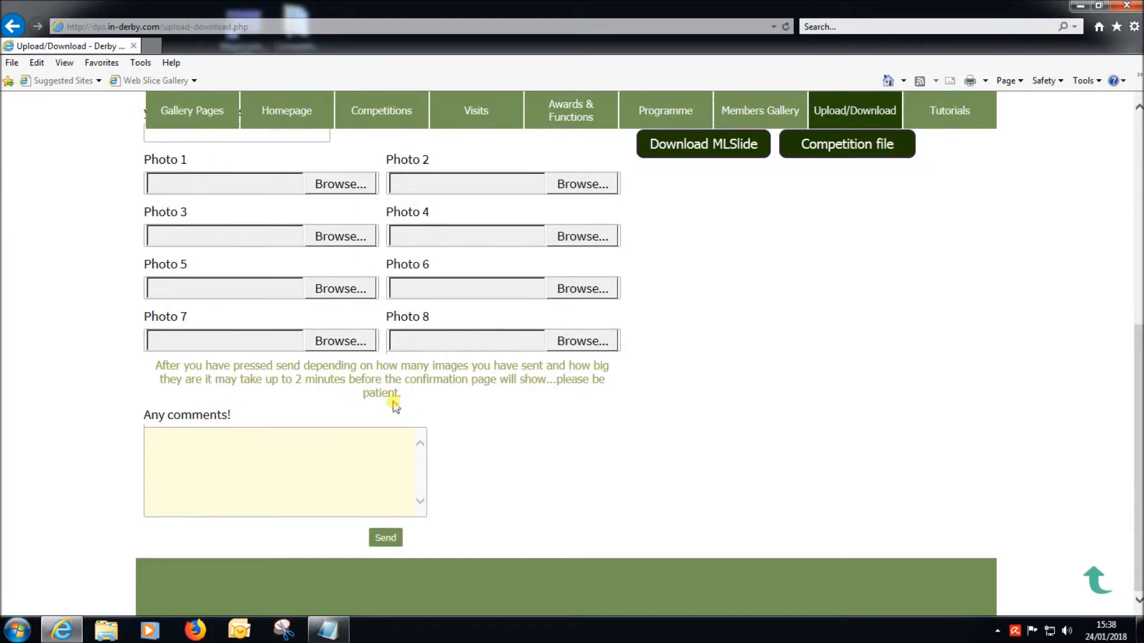
pyautogui.scroll(4, 1043, 401)
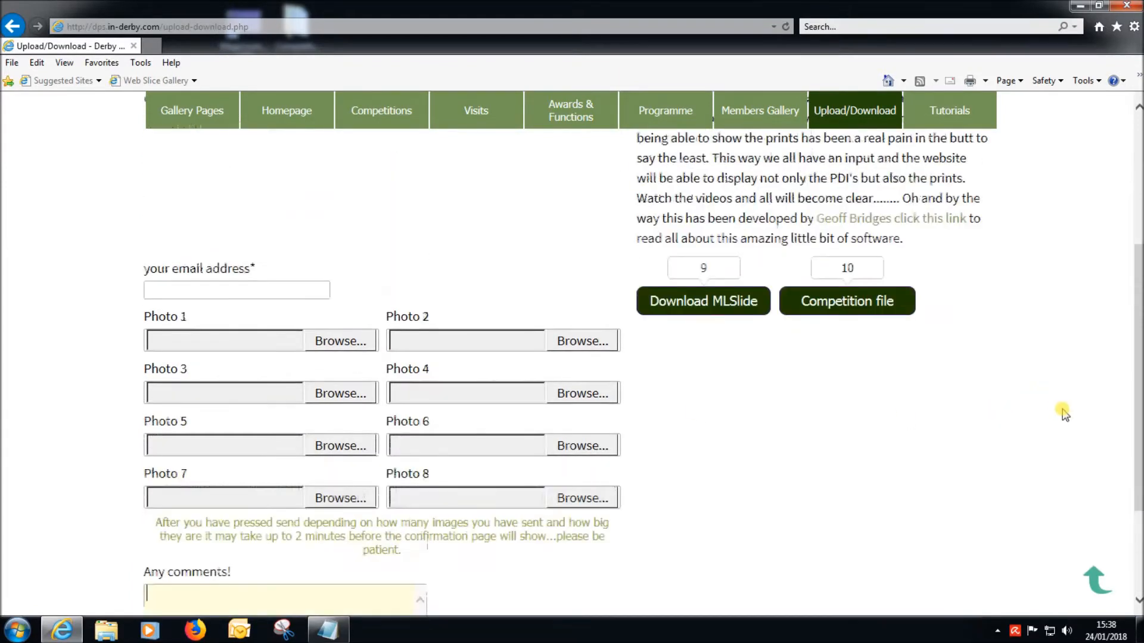
pyautogui.scroll(3, 1061, 405)
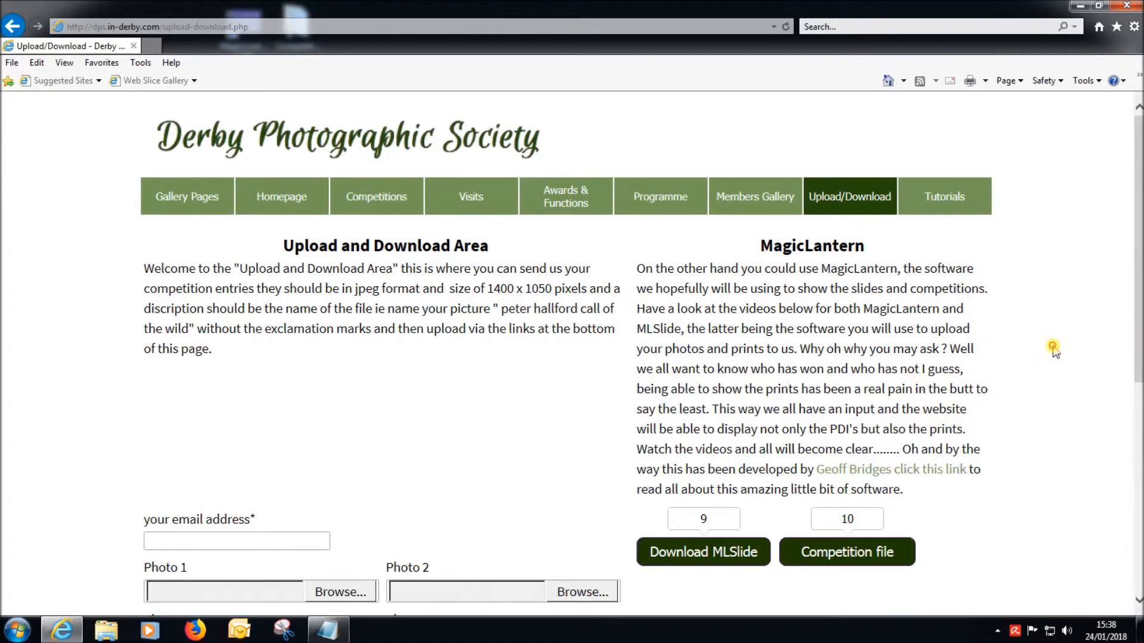
# Dismiss the slow-performance warning and request the MLSlide setup download.
pyautogui.scroll(-1, 1133, 269)
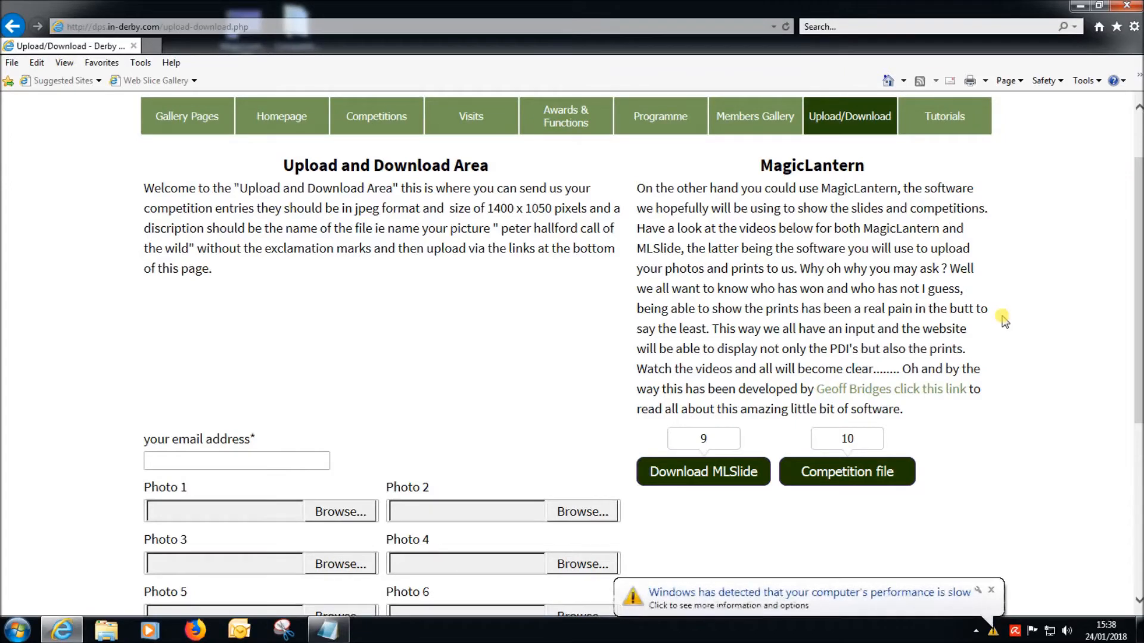
pyautogui.click(992, 591)
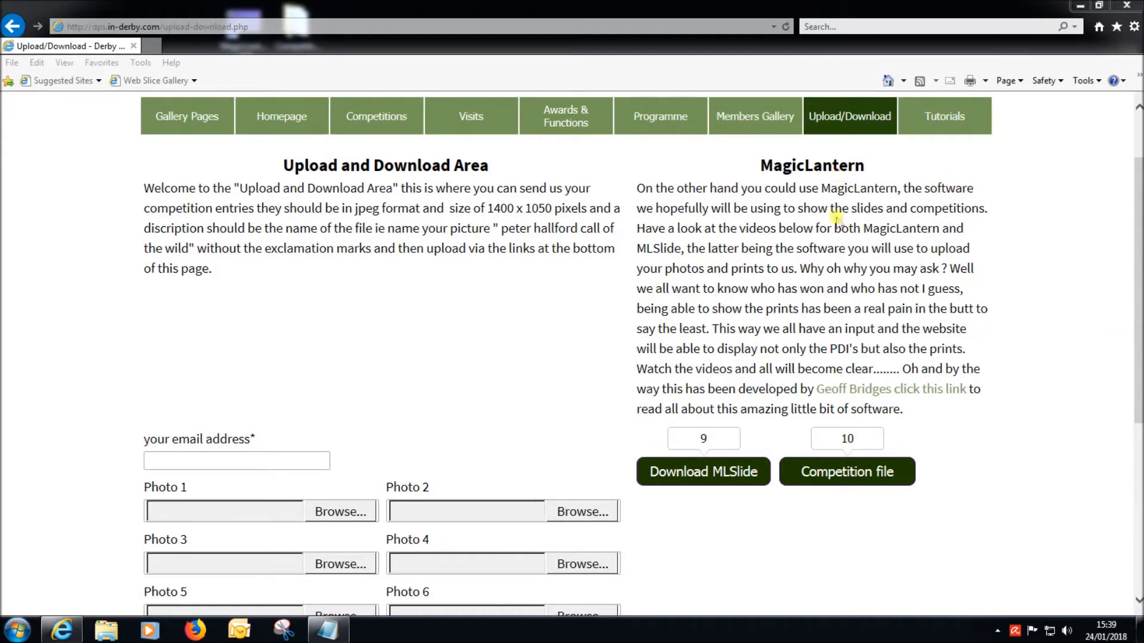
pyautogui.click(722, 468)
# Download and save the MLSlide setup zip.
pyautogui.click(720, 472)
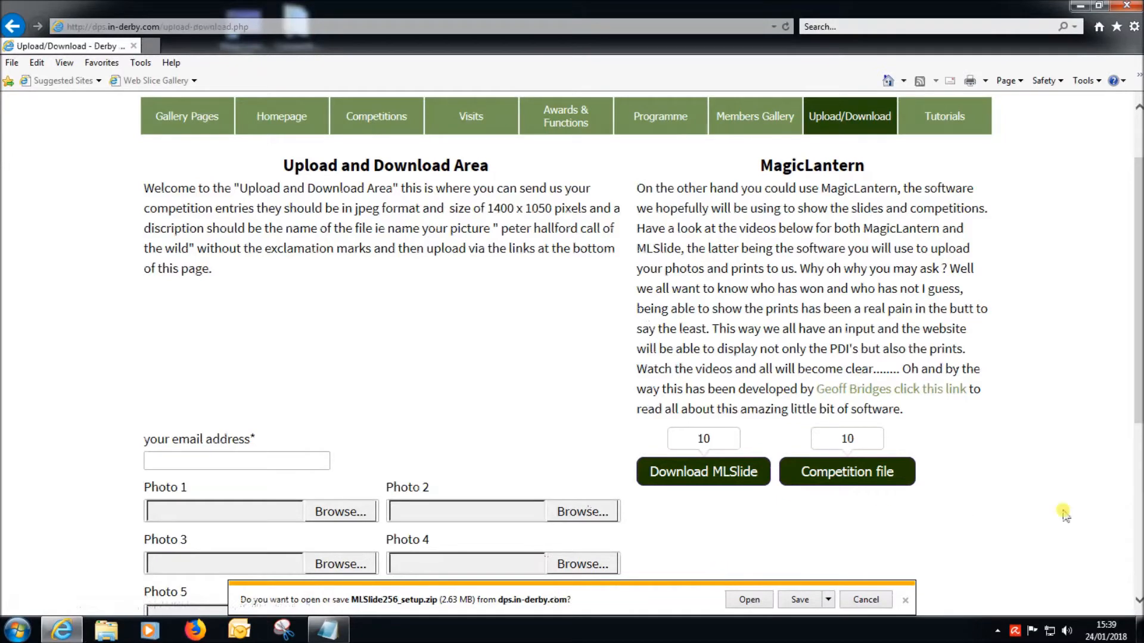
pyautogui.moveTo(1138, 386)
pyautogui.mouseDown()
pyautogui.moveTo(1137, 405)
pyautogui.moveTo(1134, 376)
pyautogui.moveTo(1134, 396)
pyautogui.mouseUp()
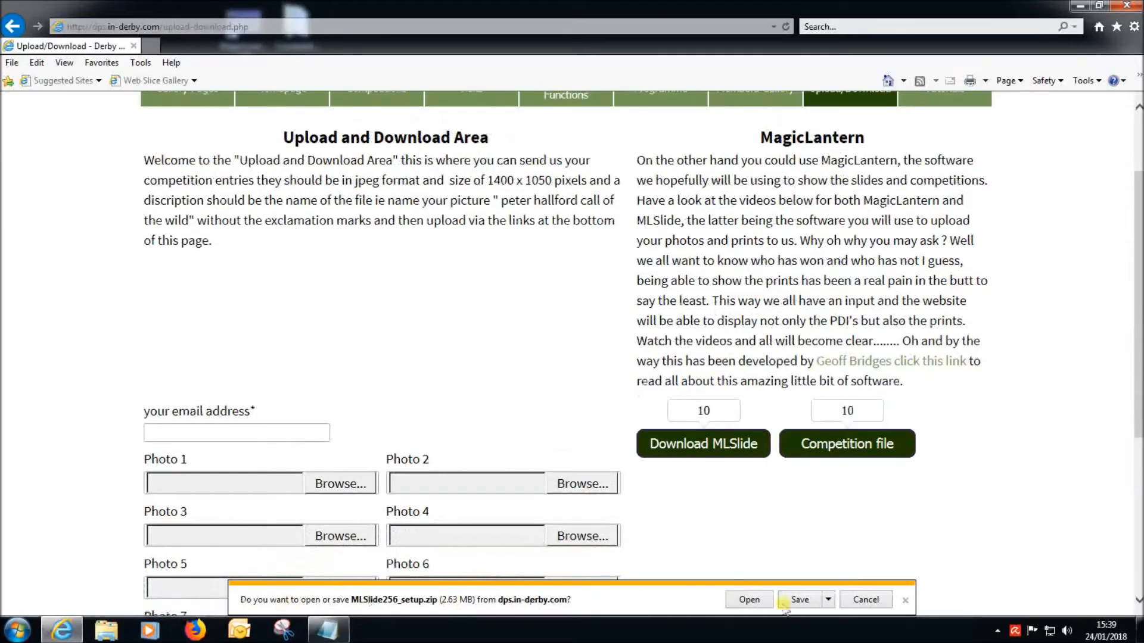
pyautogui.click(800, 600)
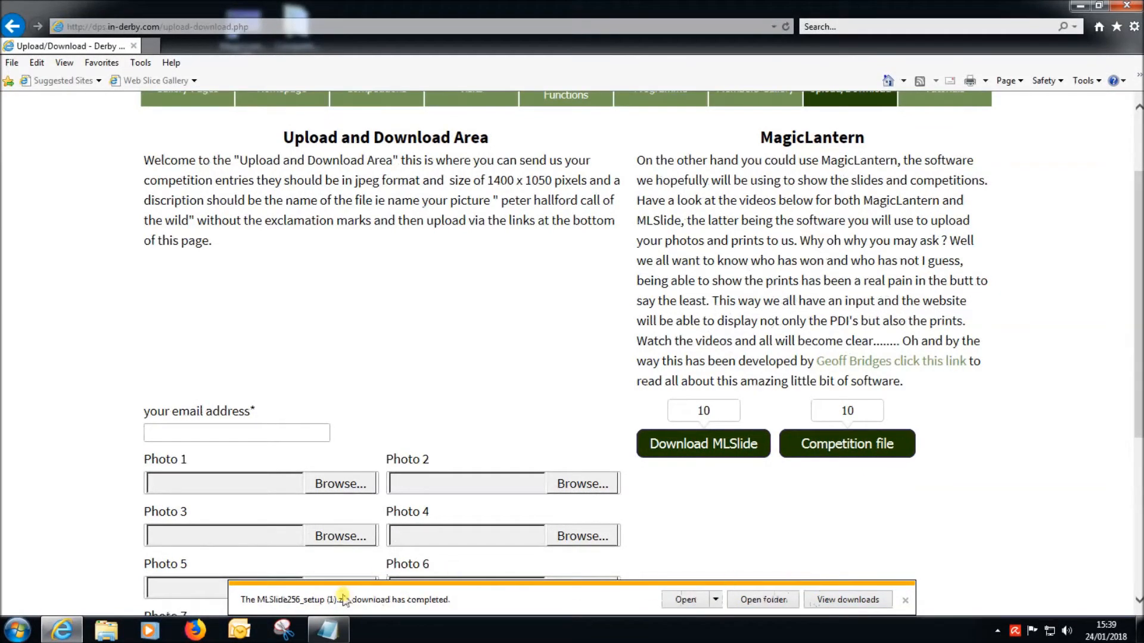
pyautogui.click(905, 604)
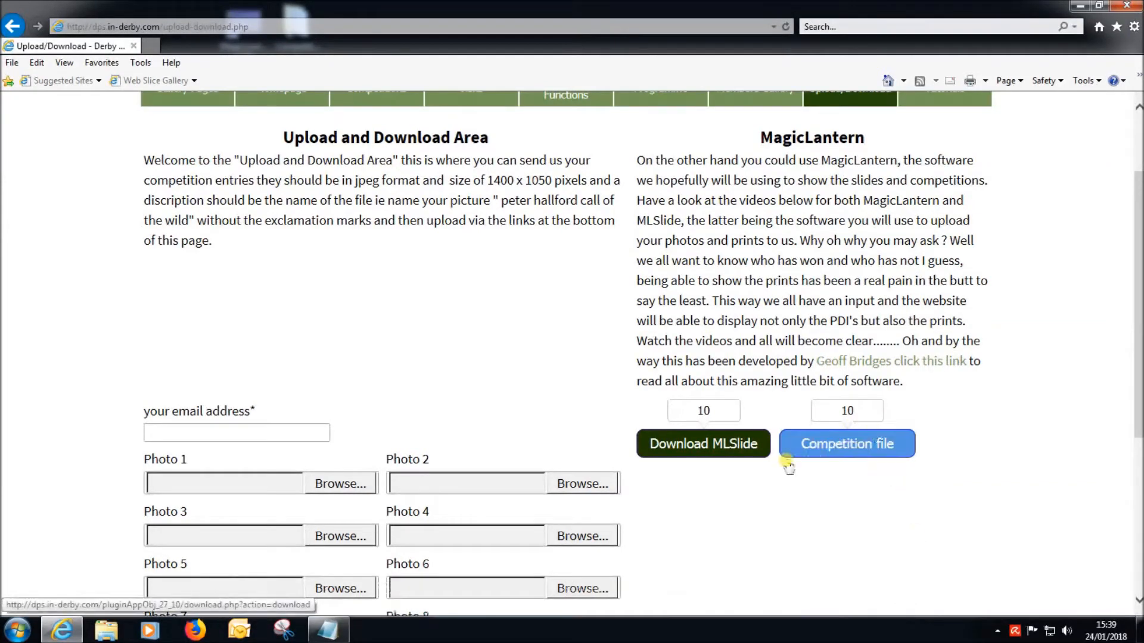
# Save the Landscape-29th-Jan competition file and show it in its Downloads folder.
pyautogui.click(841, 446)
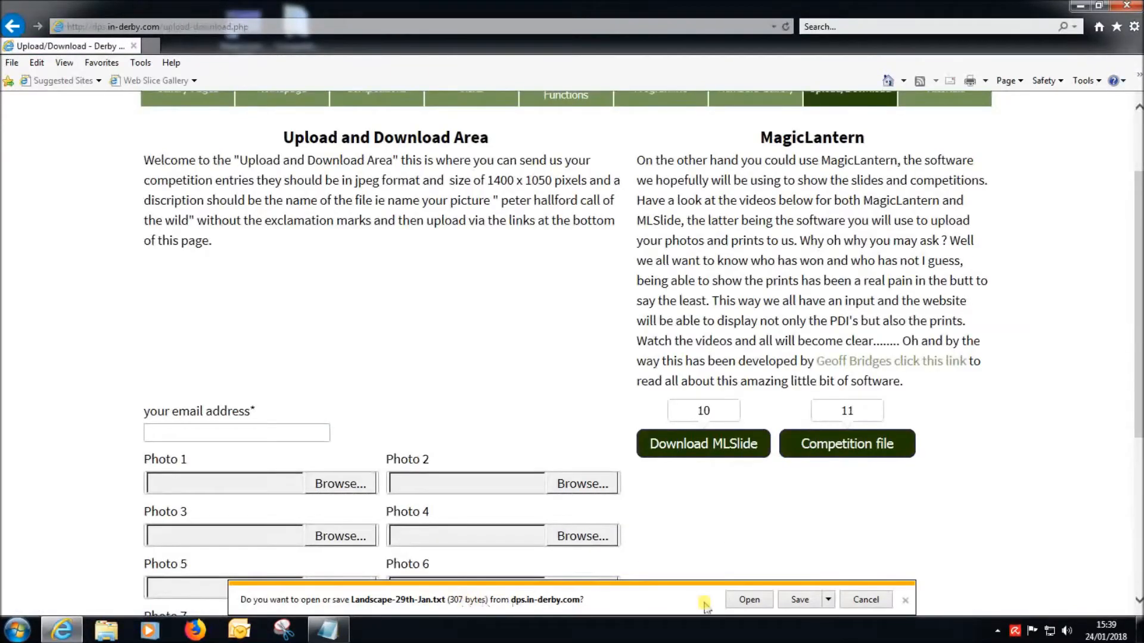
pyautogui.click(801, 600)
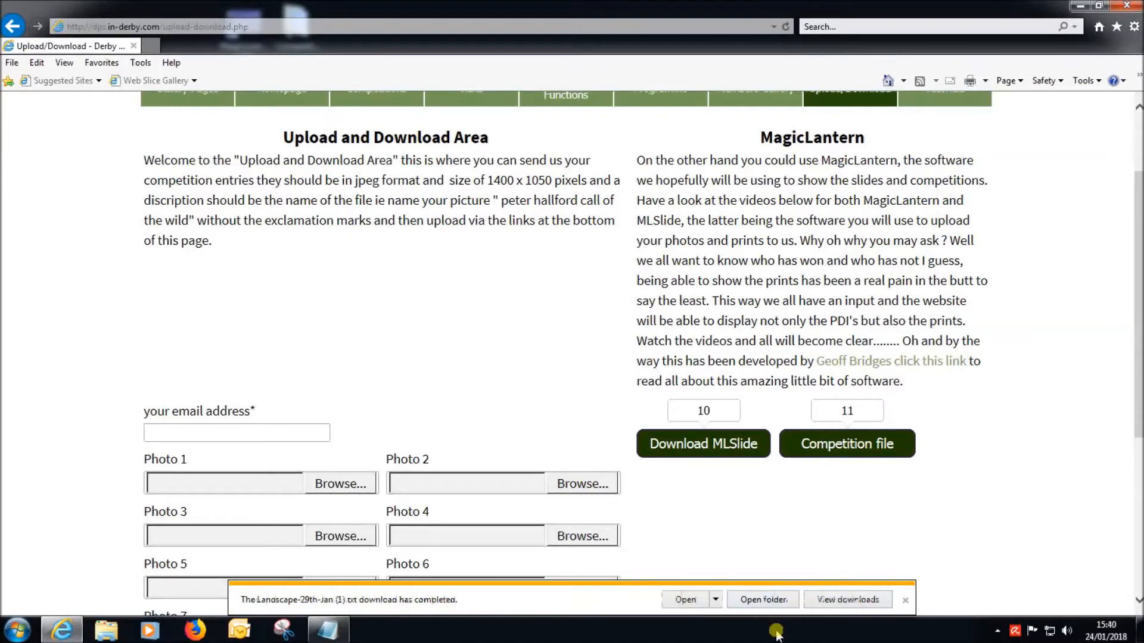
pyautogui.click(766, 600)
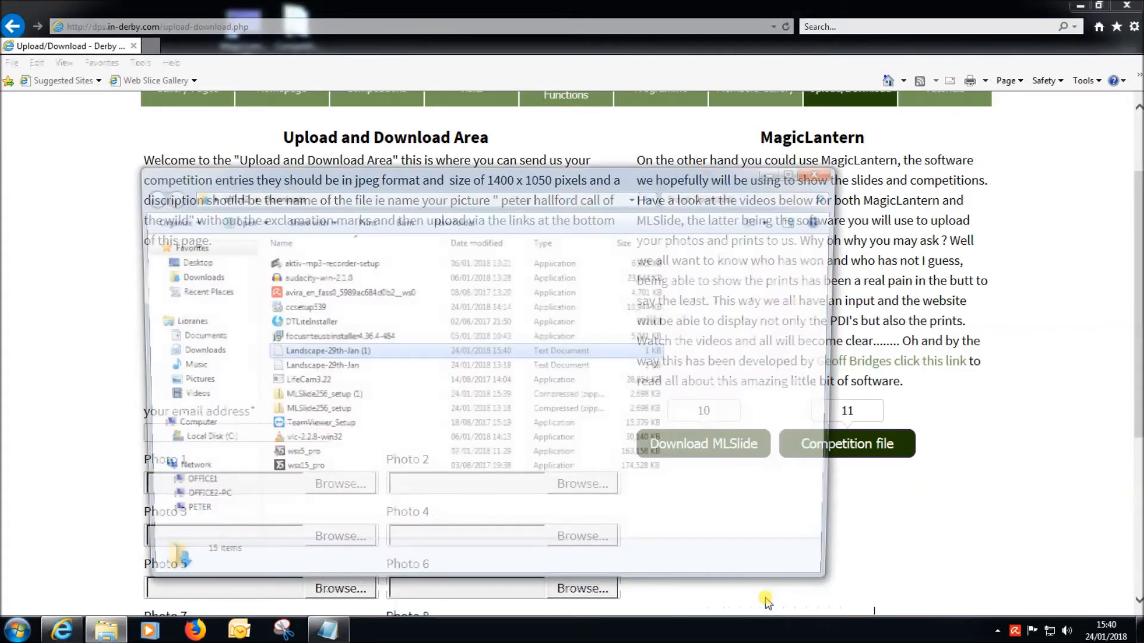
# Delete the older Landscape-29th-Jan file from Downloads.
pyautogui.moveTo(585, 179); pyautogui.dragTo(665, 136)
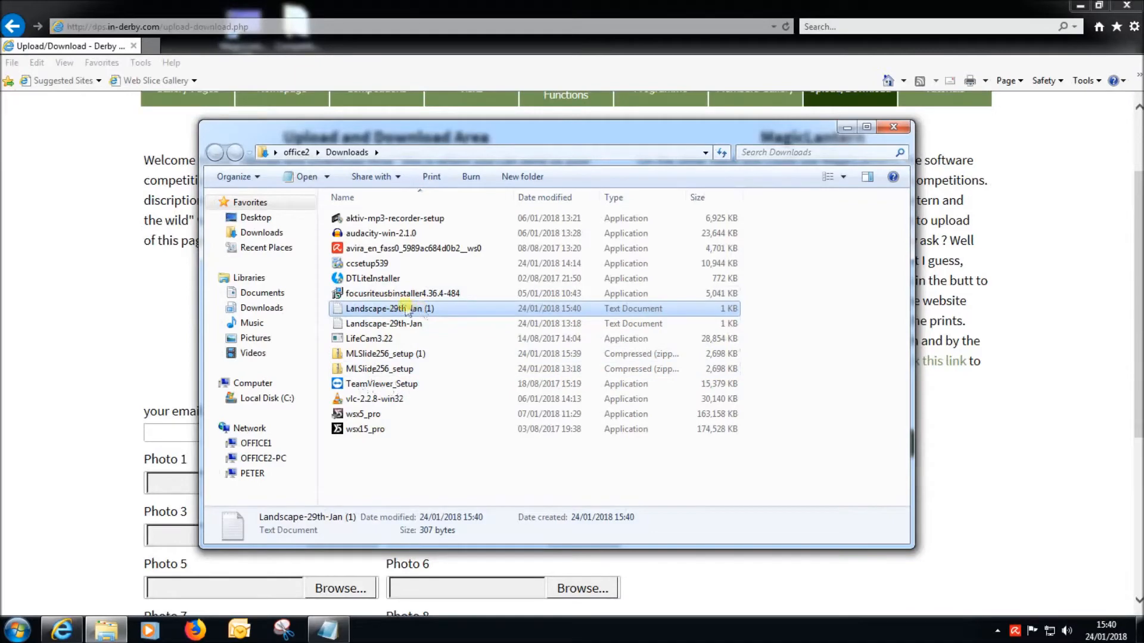
pyautogui.rightClick(387, 323)
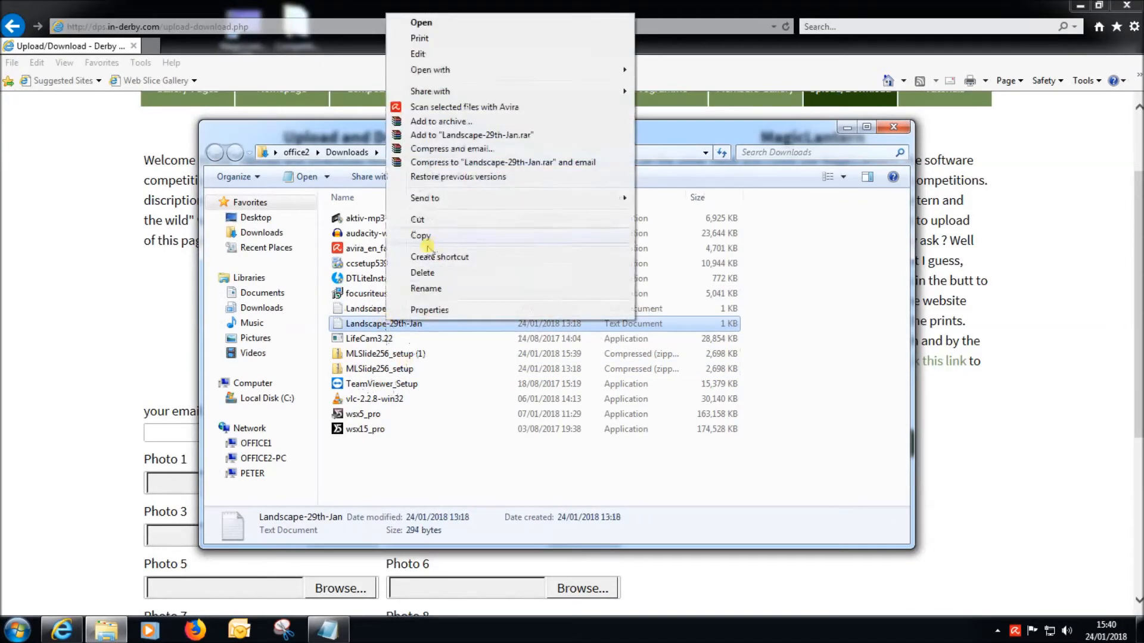
pyautogui.click(422, 272)
pyautogui.click(646, 373)
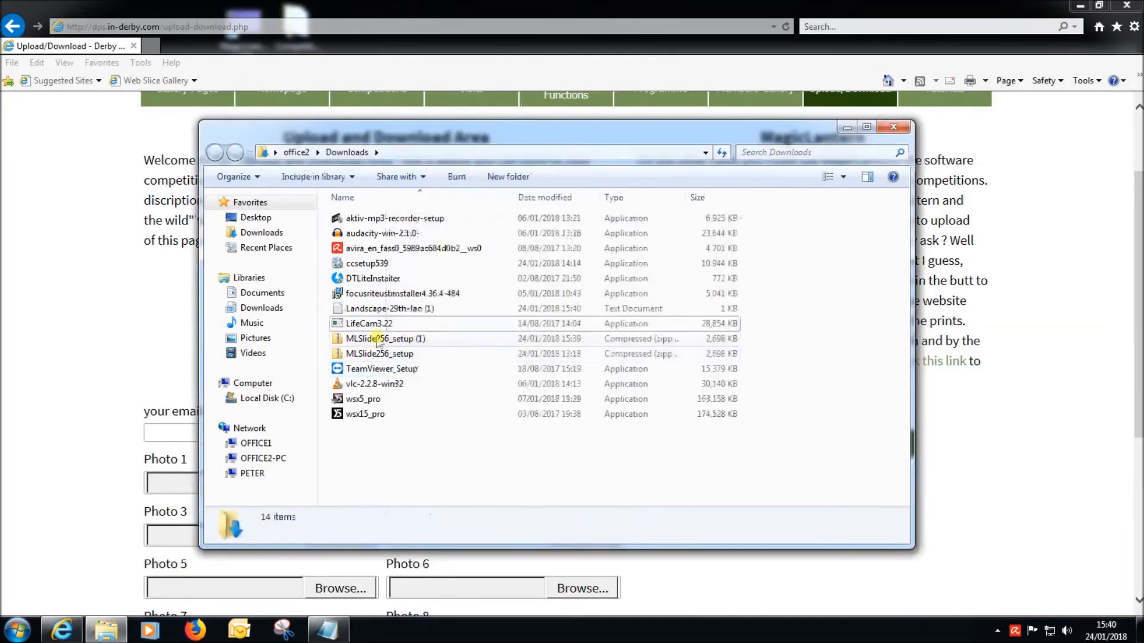
# Delete the duplicate MLSlide256_setup (1) zip and close Internet Explorer.
pyautogui.rightClick(376, 345)
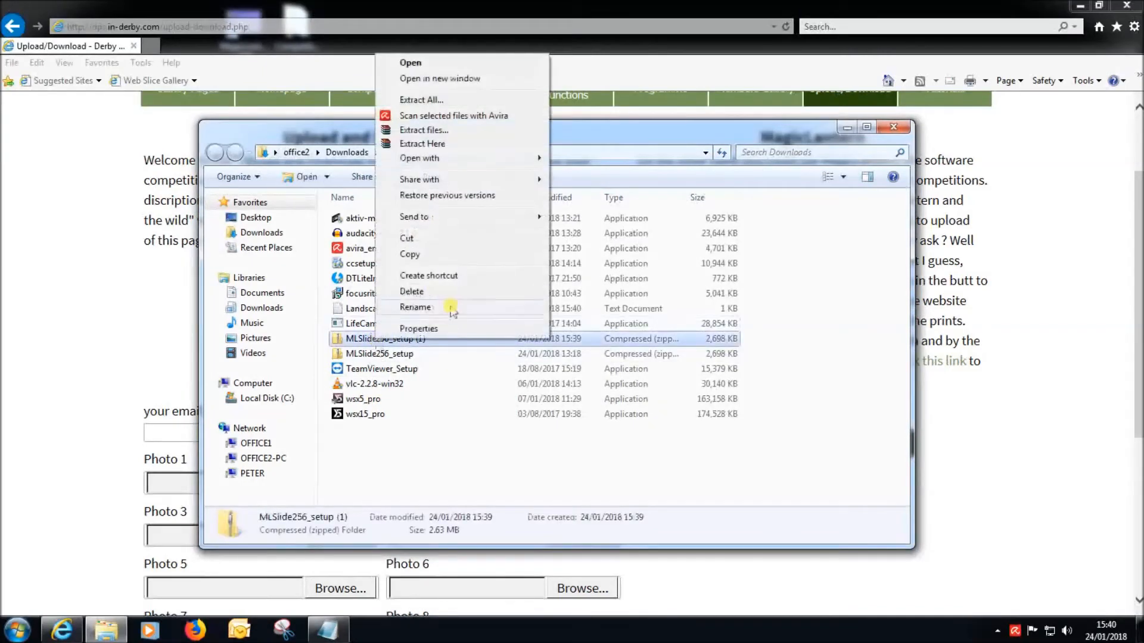
pyautogui.click(420, 301)
pyautogui.click(621, 374)
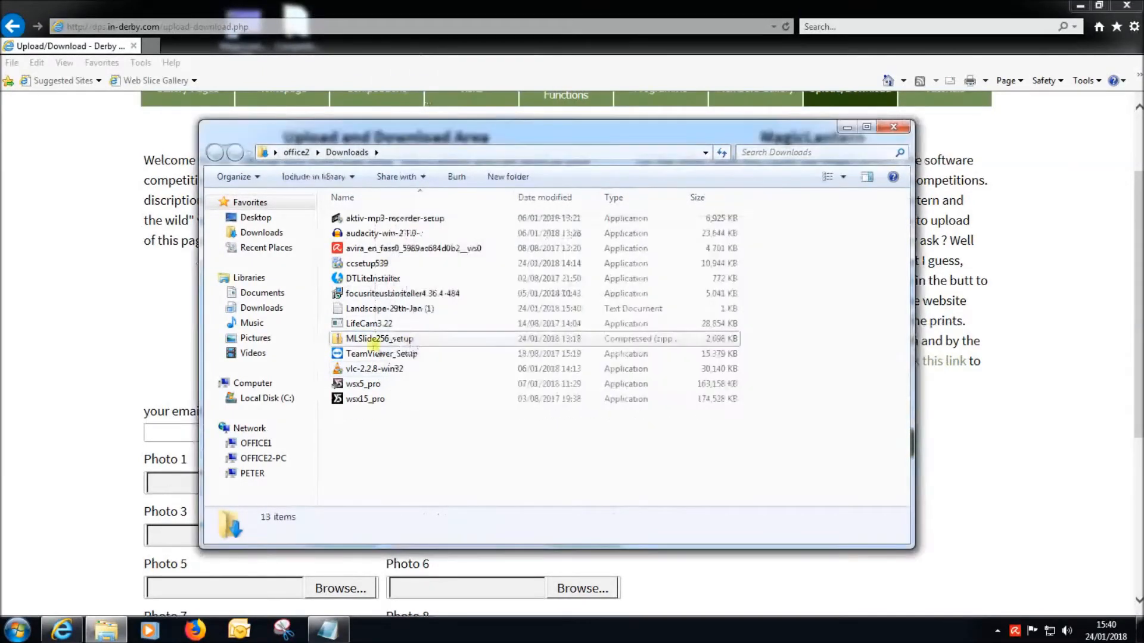
pyautogui.click(370, 339)
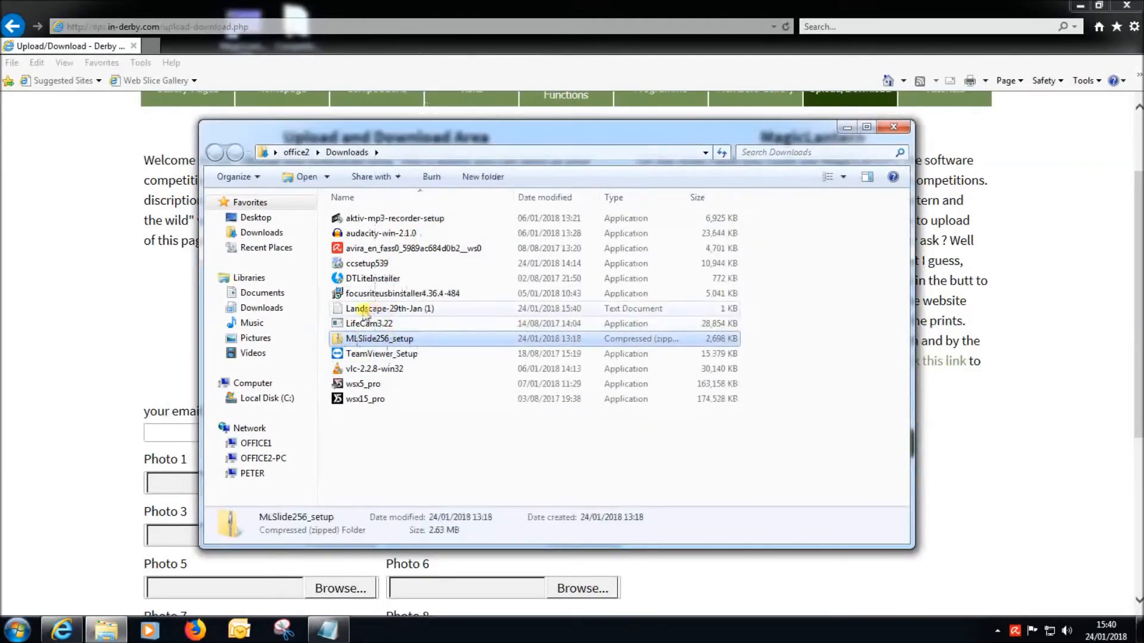
pyautogui.click(382, 308)
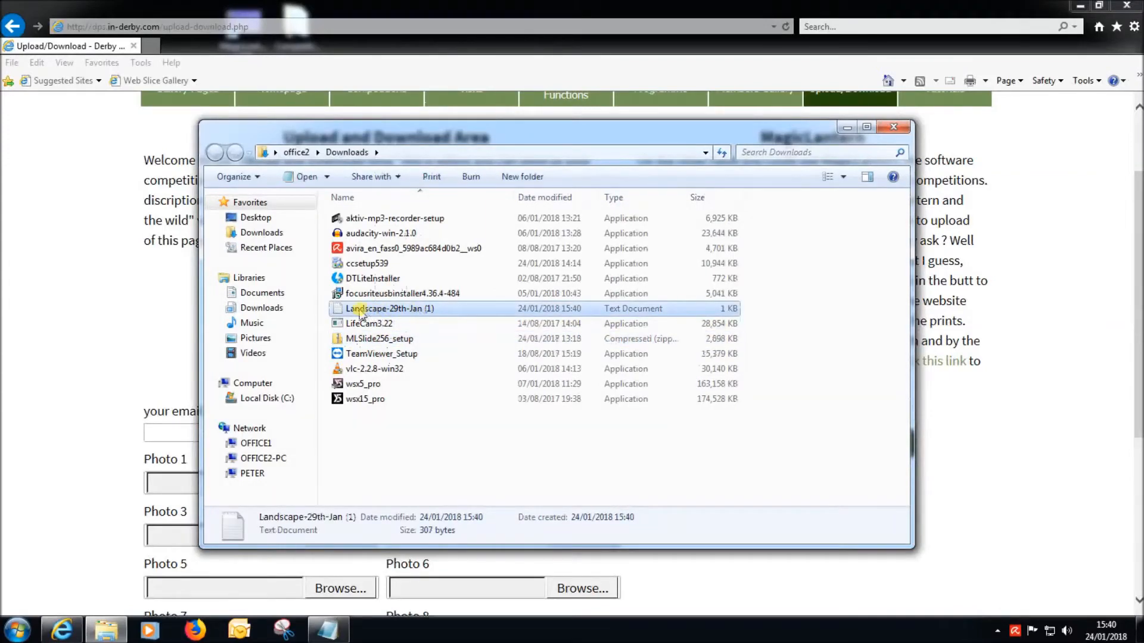
pyautogui.click(1129, 7)
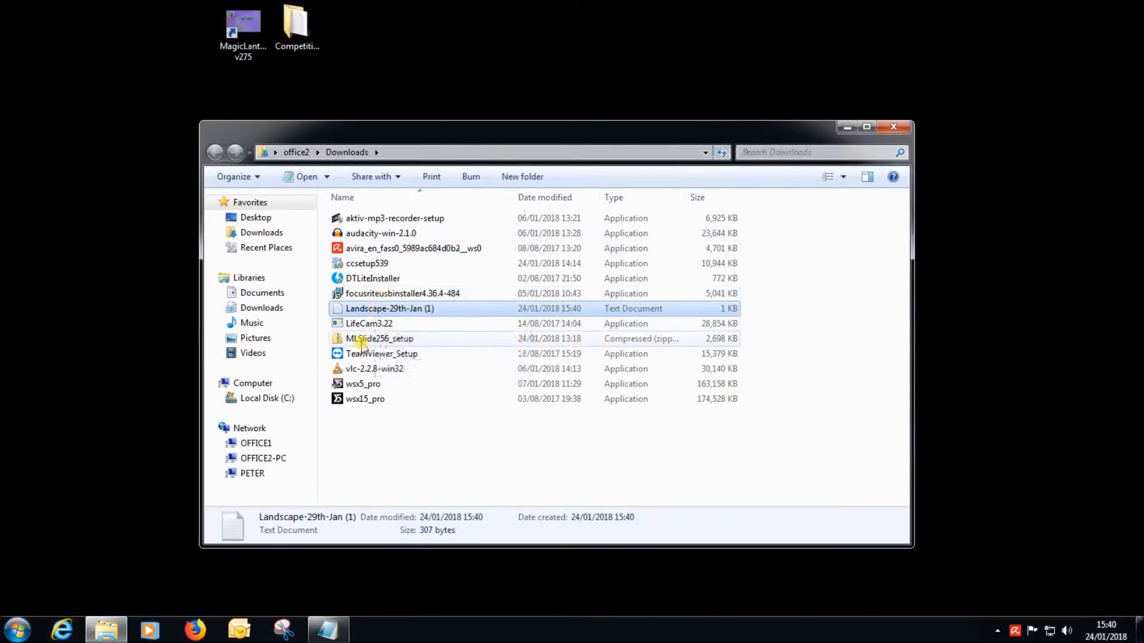
# Run the MLSlide256 installer from the zip, accept the licence, and keep the default folders.
pyautogui.doubleClick(373, 339)
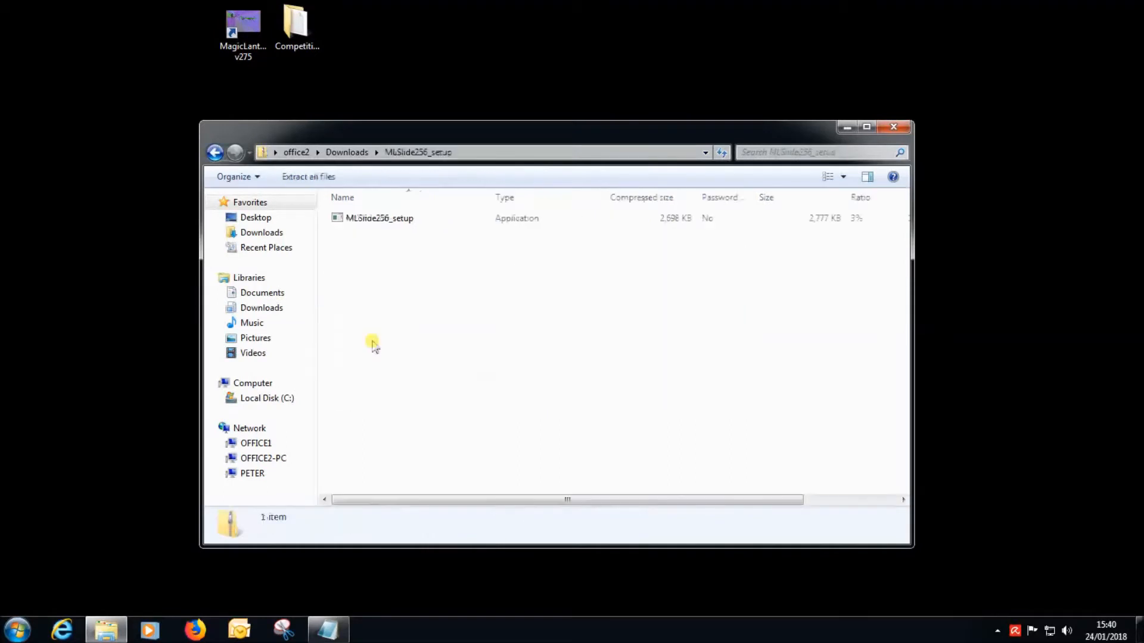
pyautogui.doubleClick(371, 220)
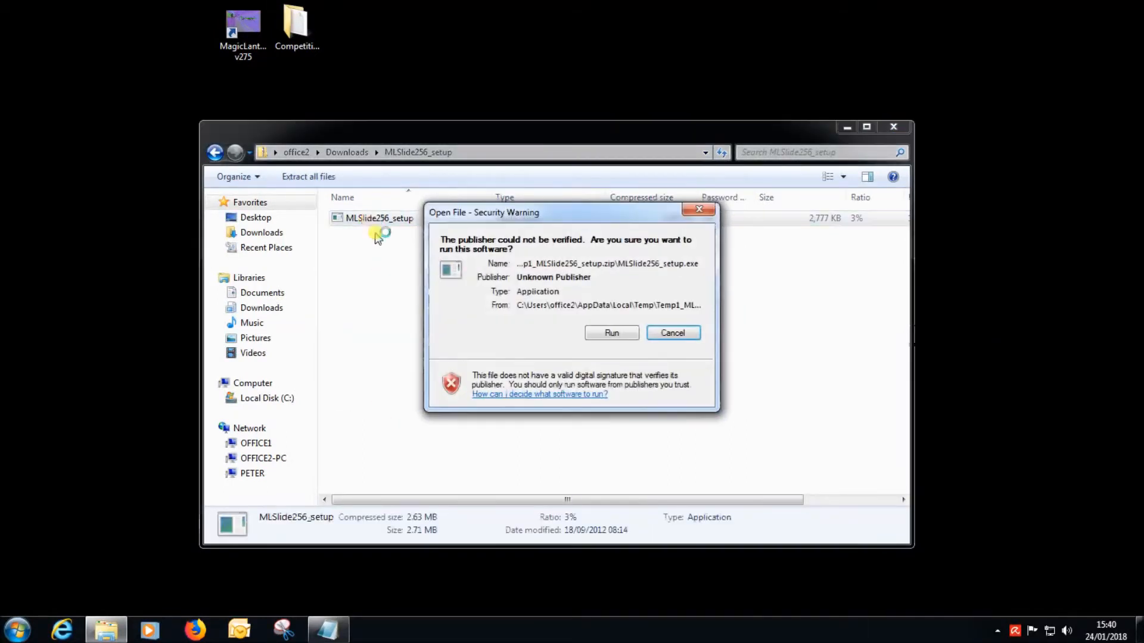
pyautogui.click(612, 334)
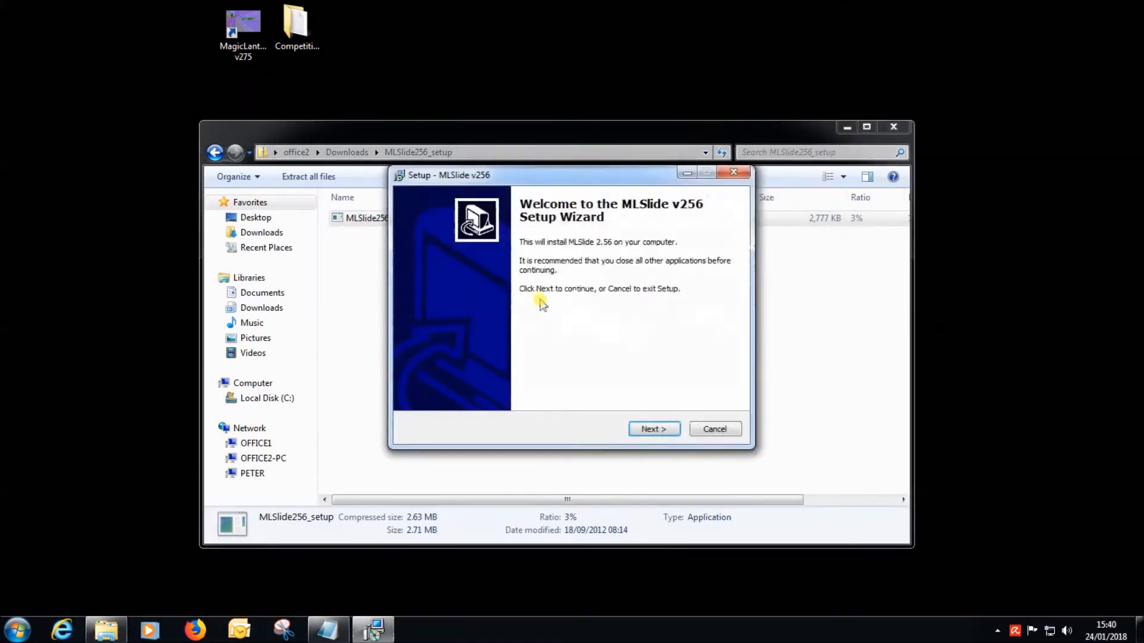
pyautogui.click(658, 430)
pyautogui.click(442, 386)
pyautogui.click(653, 430)
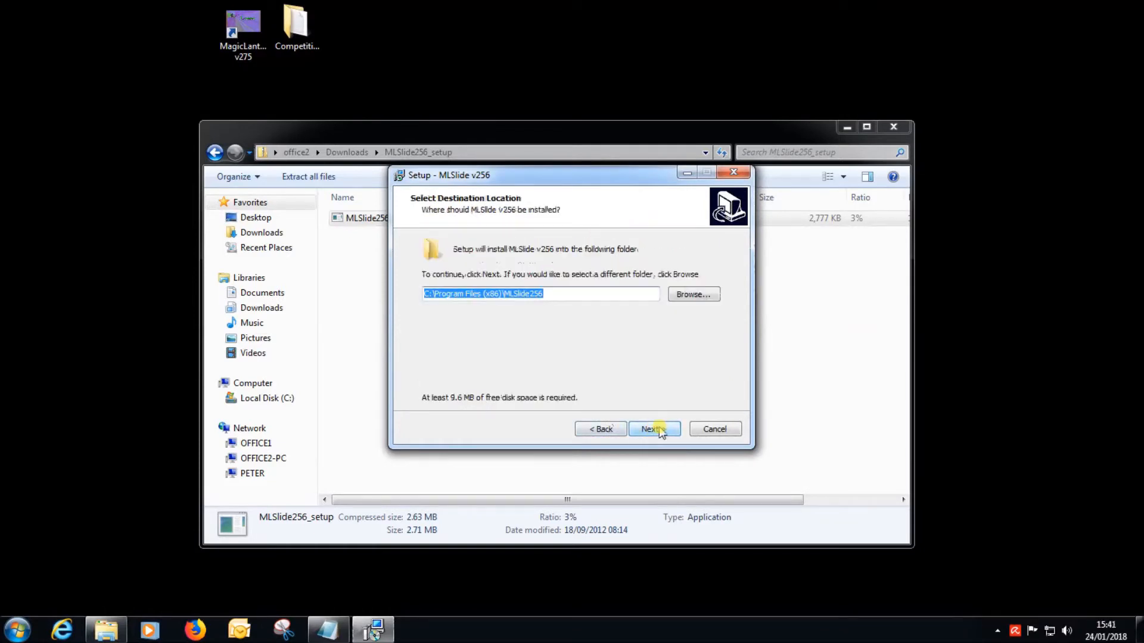
pyautogui.click(654, 429)
pyautogui.click(653, 430)
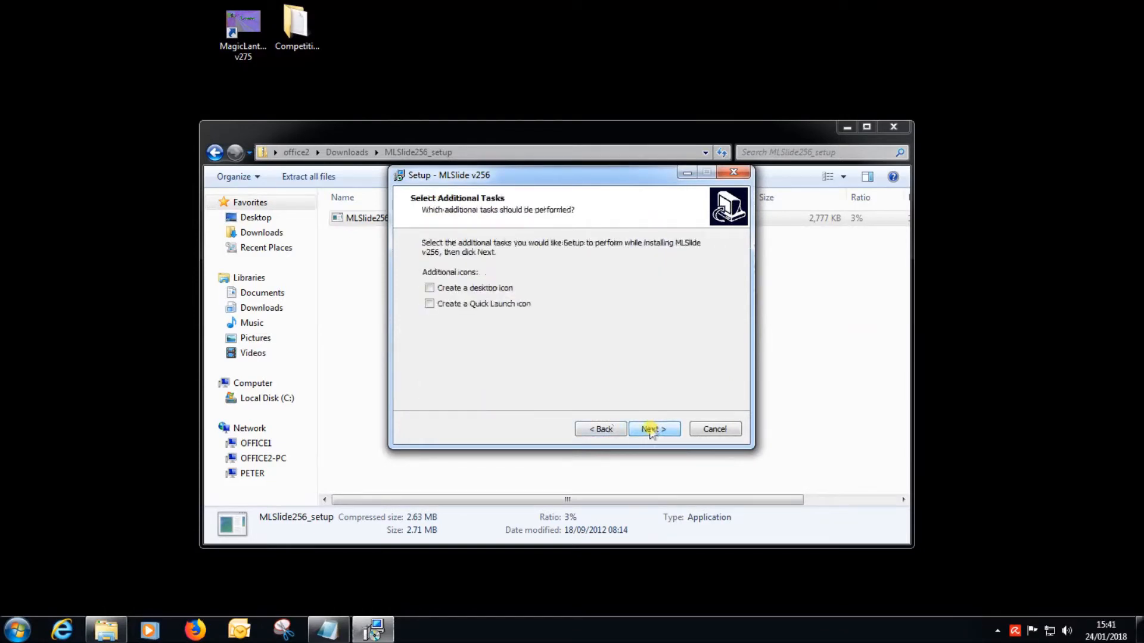
# Add a desktop icon, install MLSlide v256, and finish the wizard.
pyautogui.click(475, 288)
pyautogui.click(652, 429)
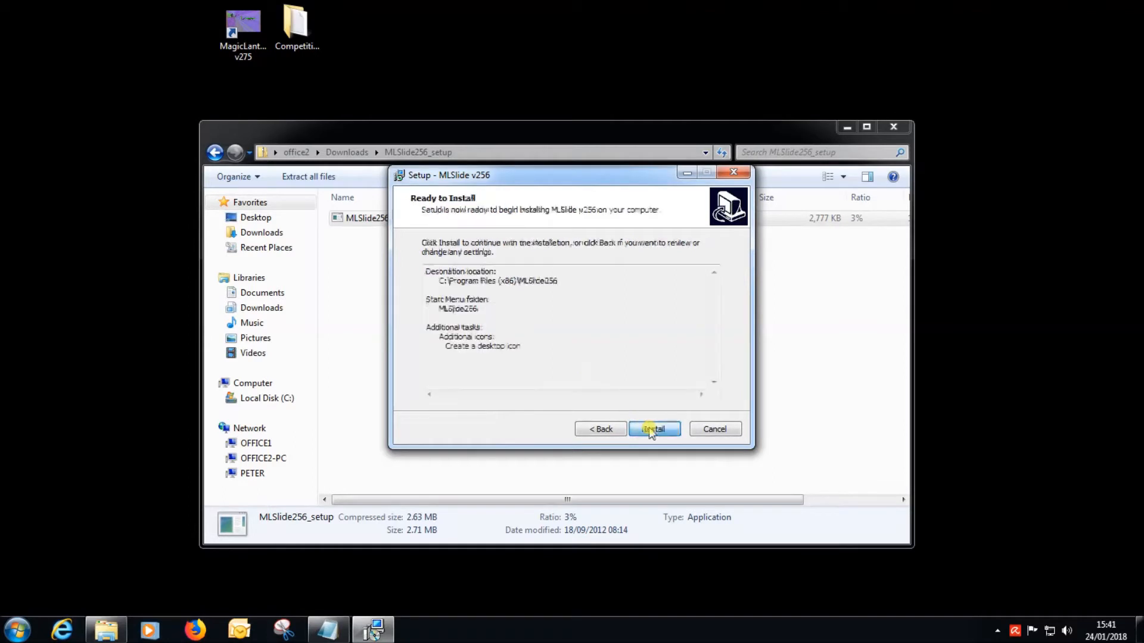
pyautogui.click(652, 430)
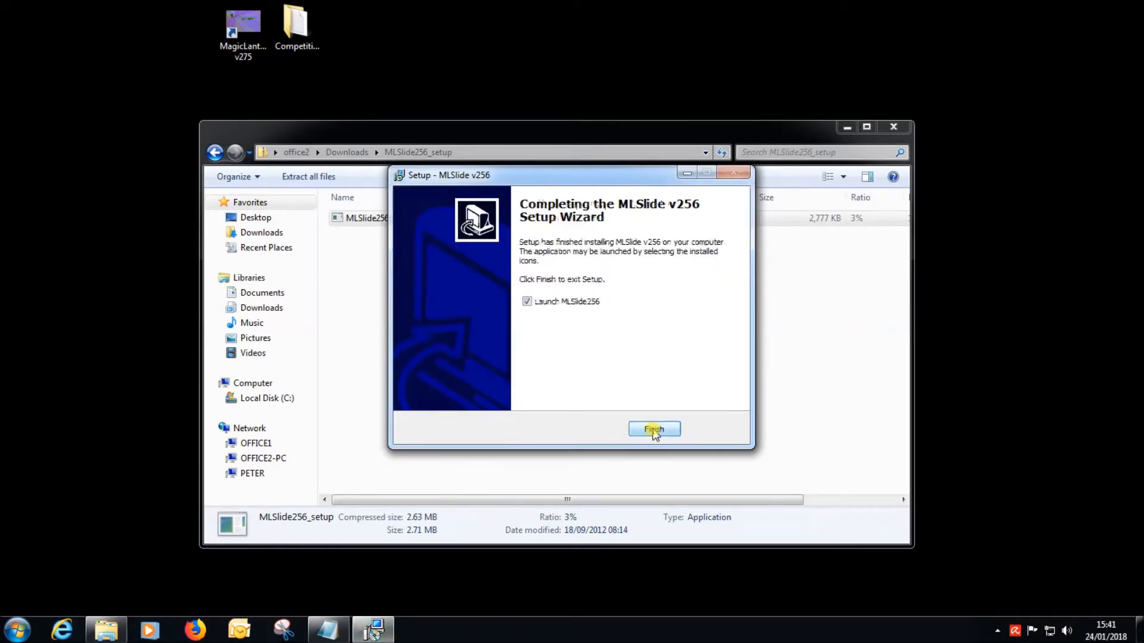
pyautogui.click(527, 302)
pyautogui.click(526, 302)
pyautogui.click(654, 429)
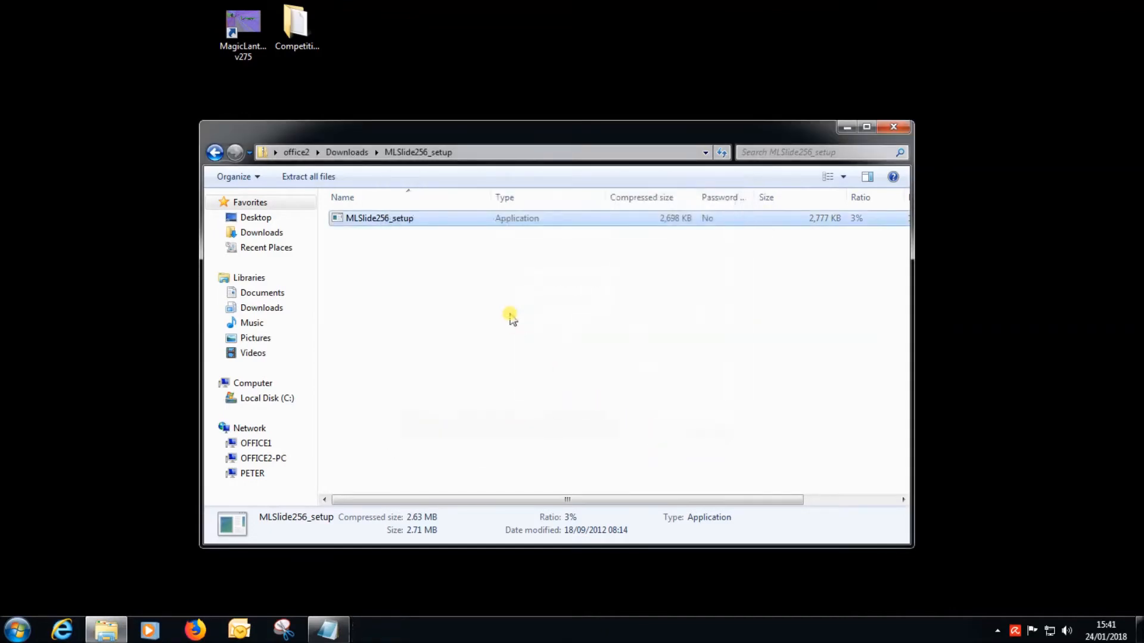
# Close Explorer, exclude the MLSlide256 shortcut from Fences' quick-hide, and launch MLSlide.
pyautogui.click(894, 127)
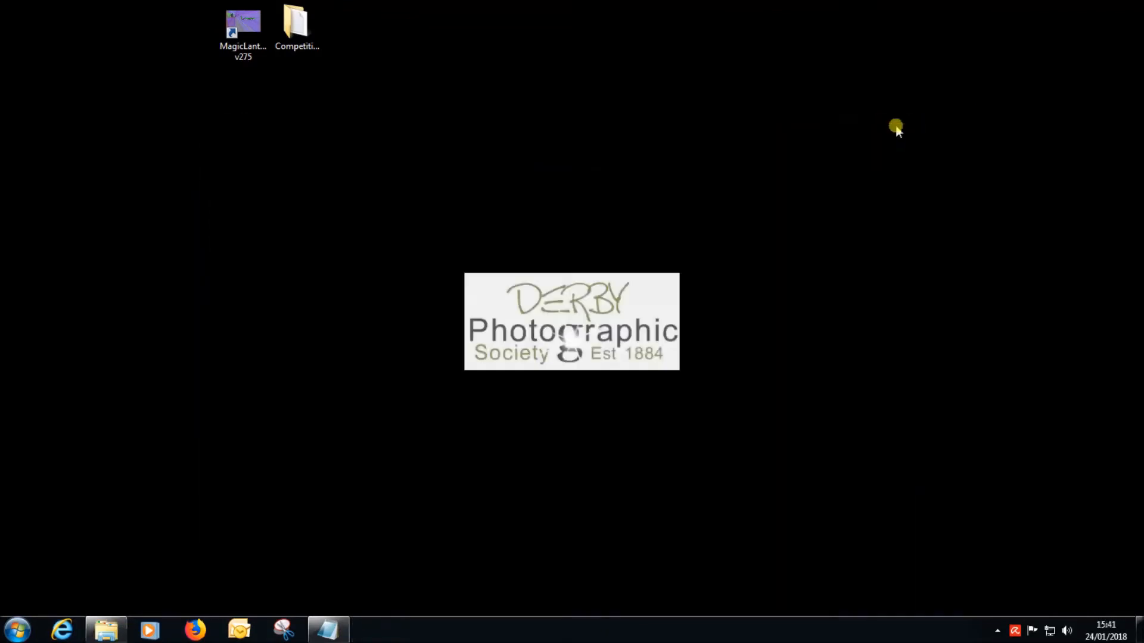
pyautogui.rightClick(248, 126)
pyautogui.doubleClick(480, 97)
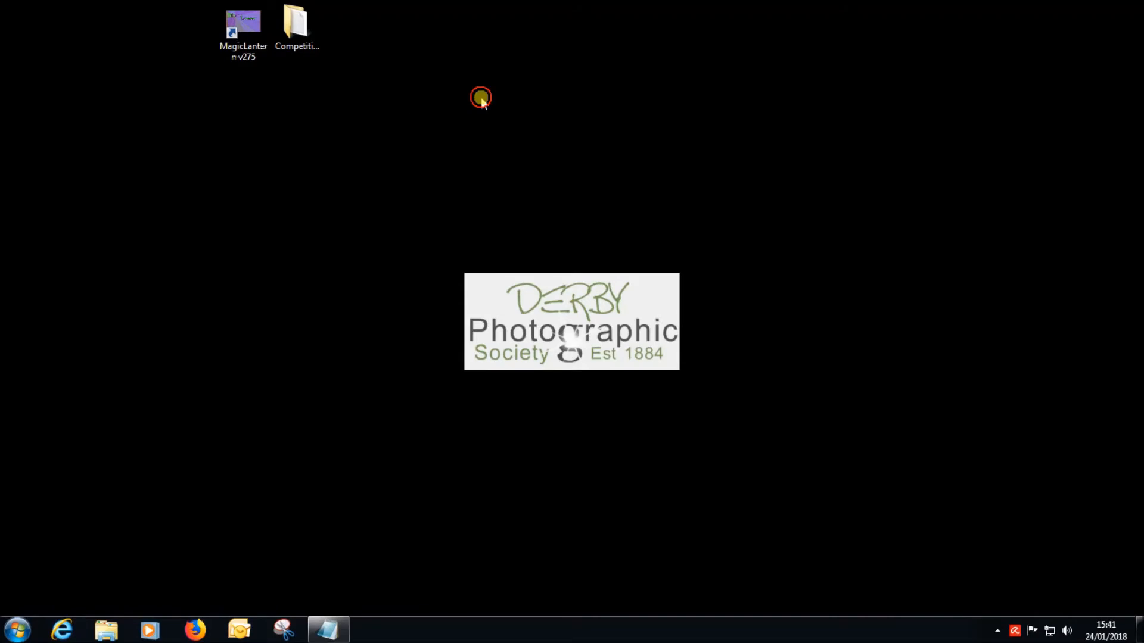
pyautogui.rightClick(245, 104)
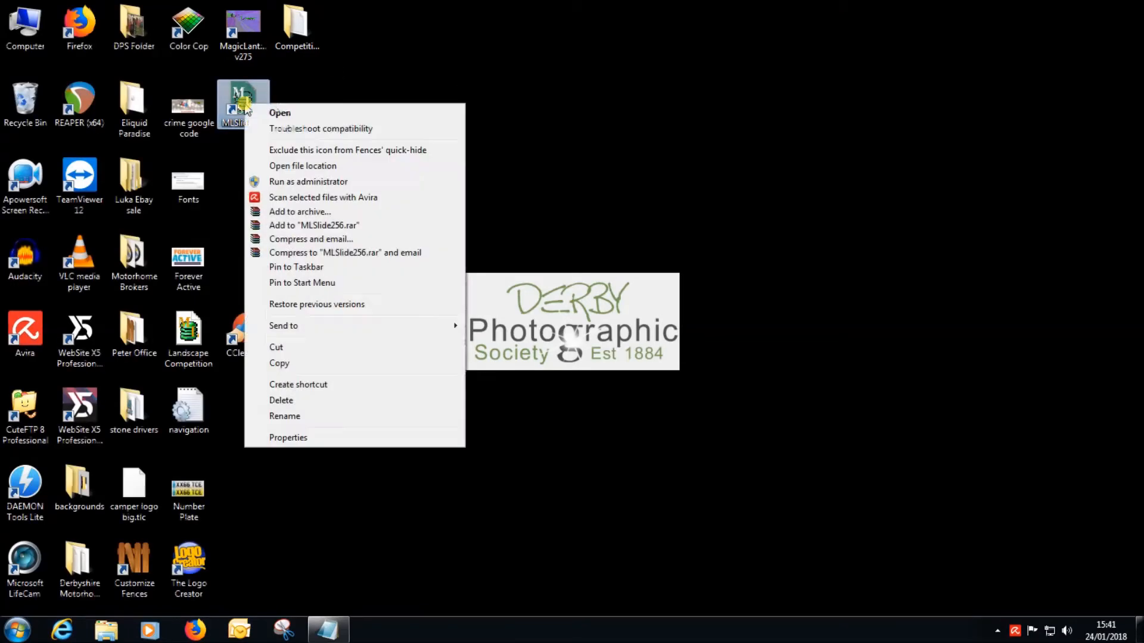
pyautogui.click(316, 149)
pyautogui.doubleClick(505, 141)
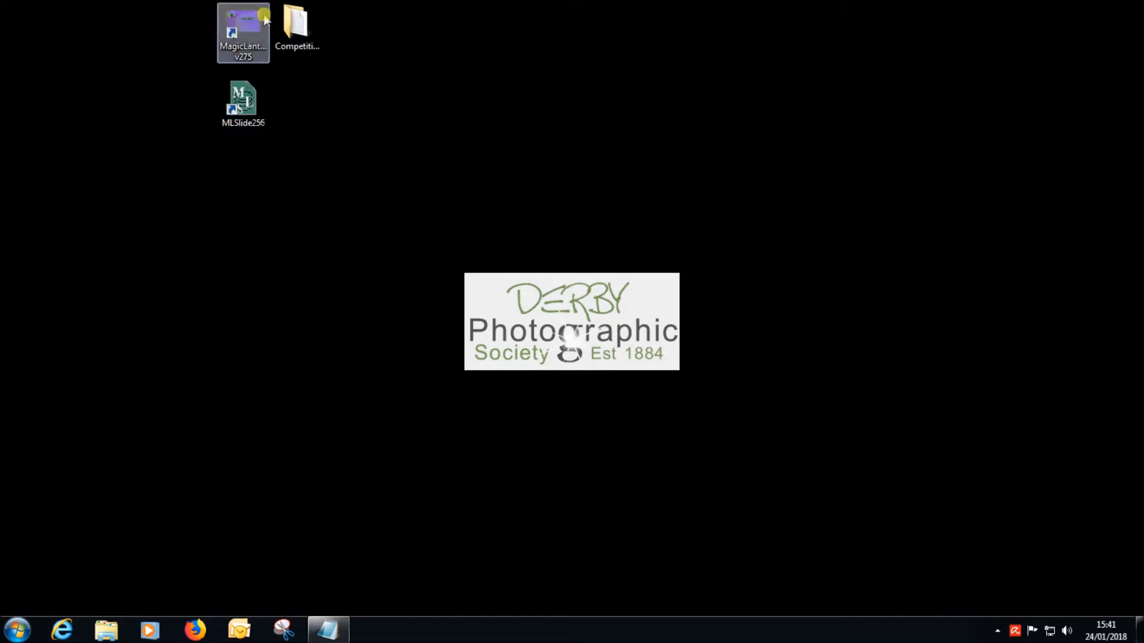
pyautogui.click(238, 102)
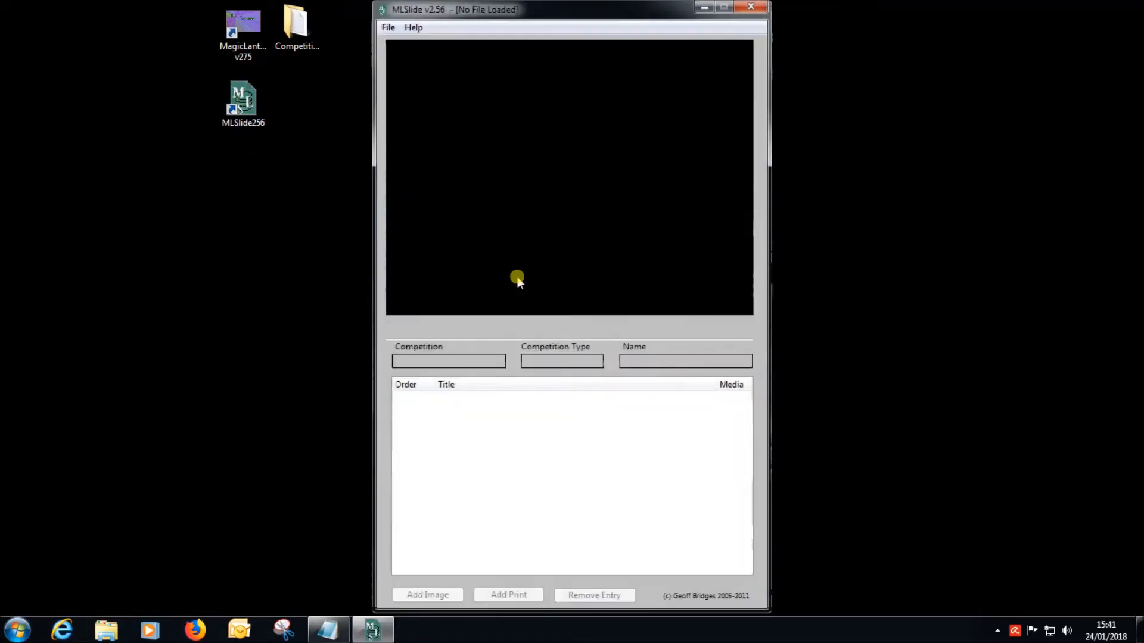
pyautogui.moveTo(554, 3); pyautogui.dragTo(560, 33)
# In MLSlide Preferences, choose to update the competition list and confirm replacing the data.
pyautogui.click(394, 55)
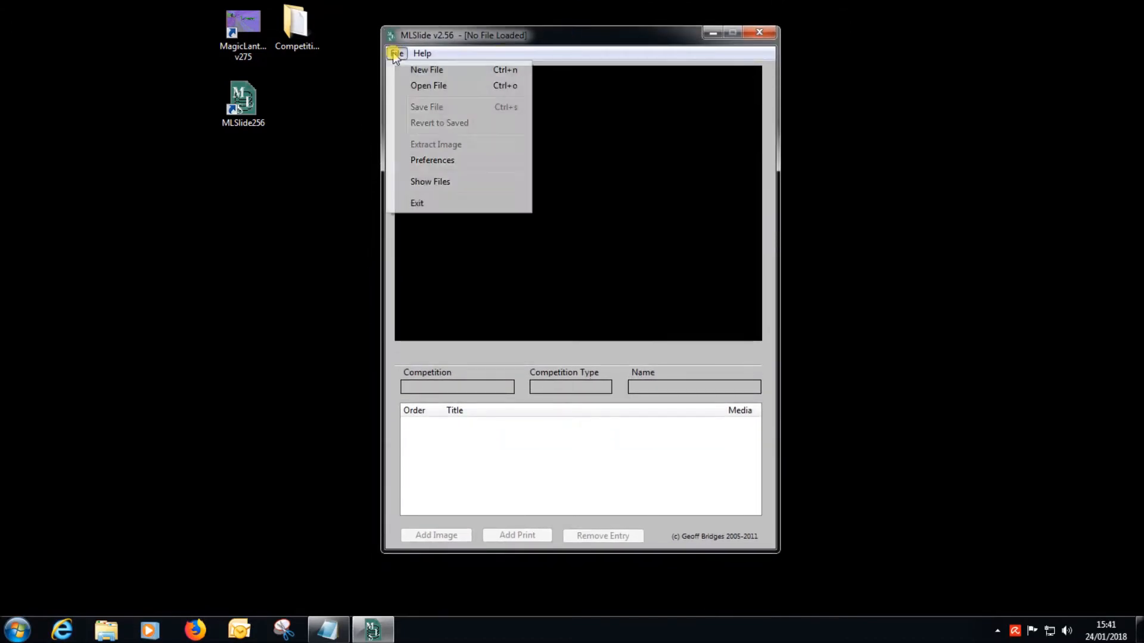
pyautogui.click(433, 161)
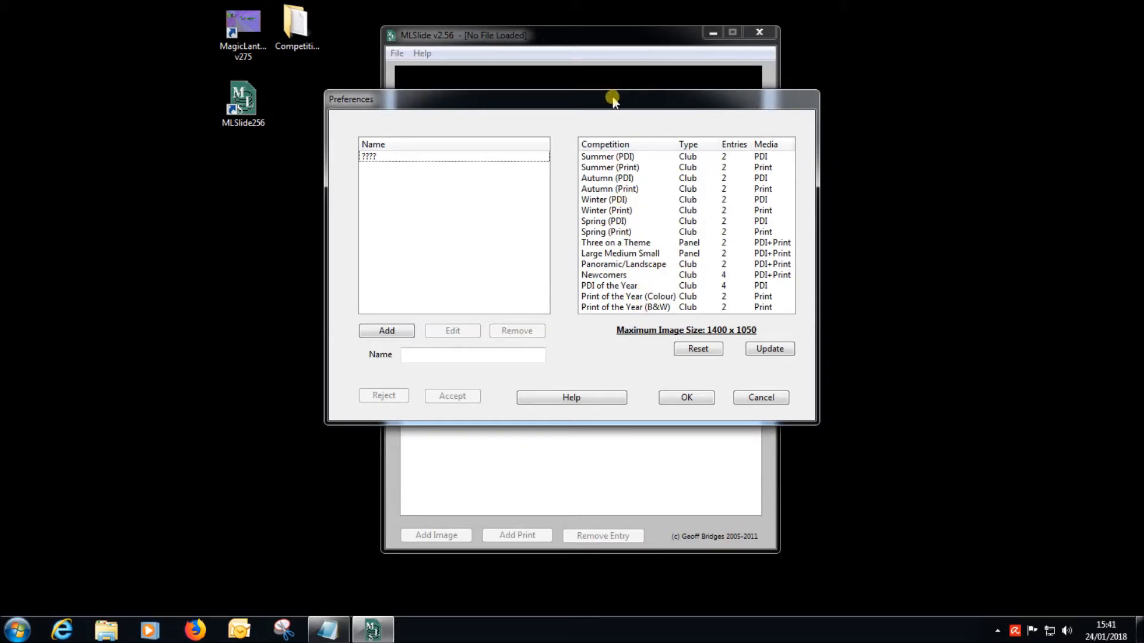
pyautogui.click(372, 160)
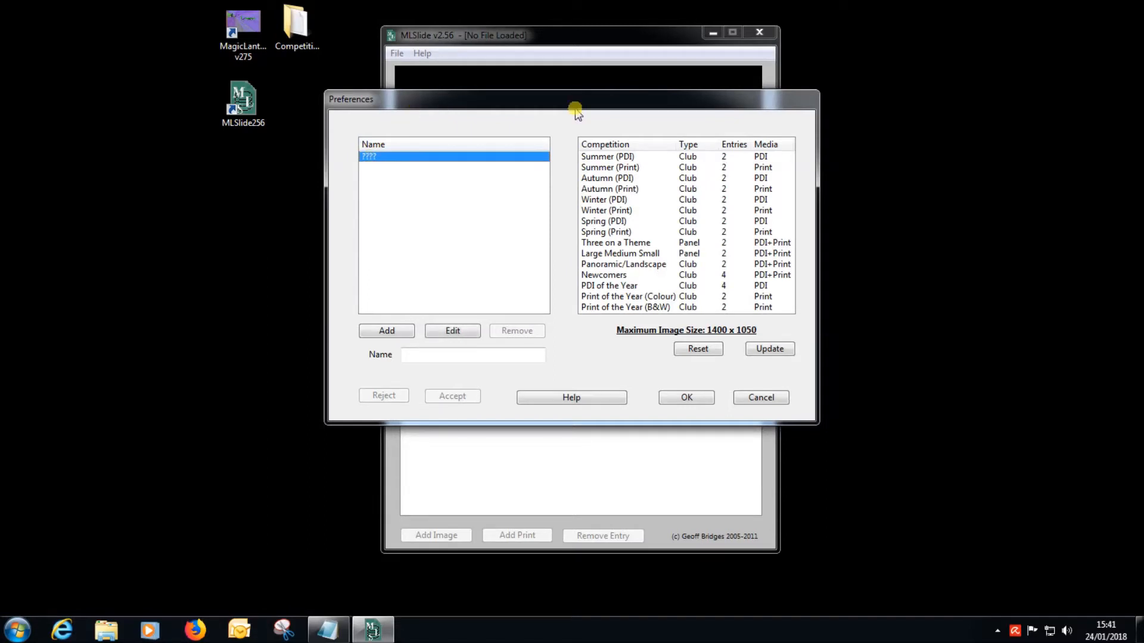
pyautogui.click(770, 350)
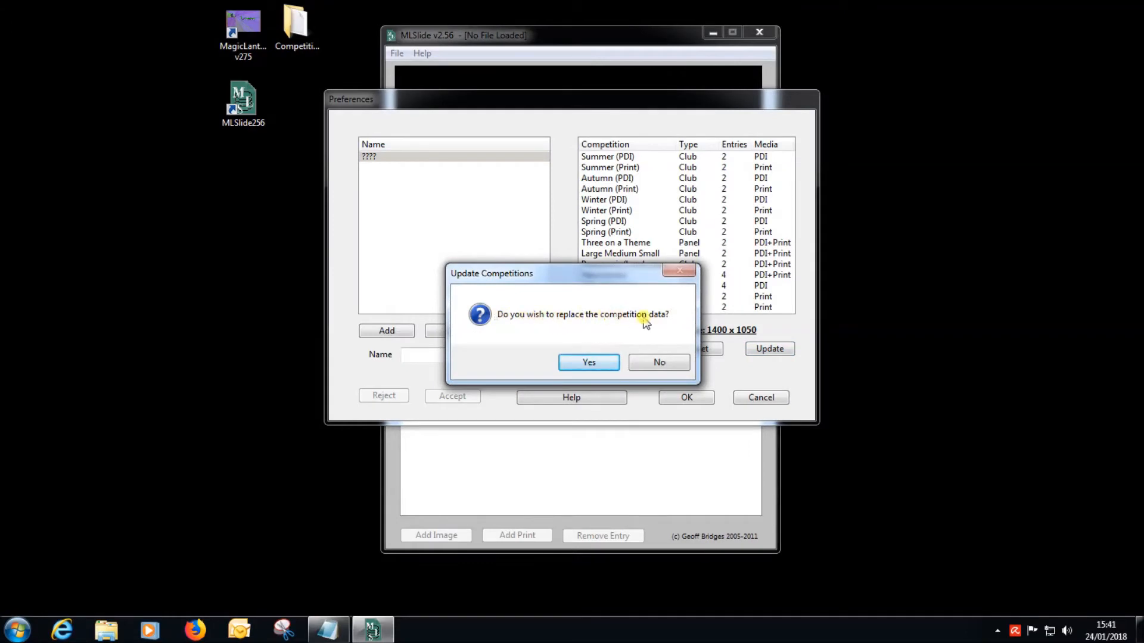
pyautogui.click(588, 361)
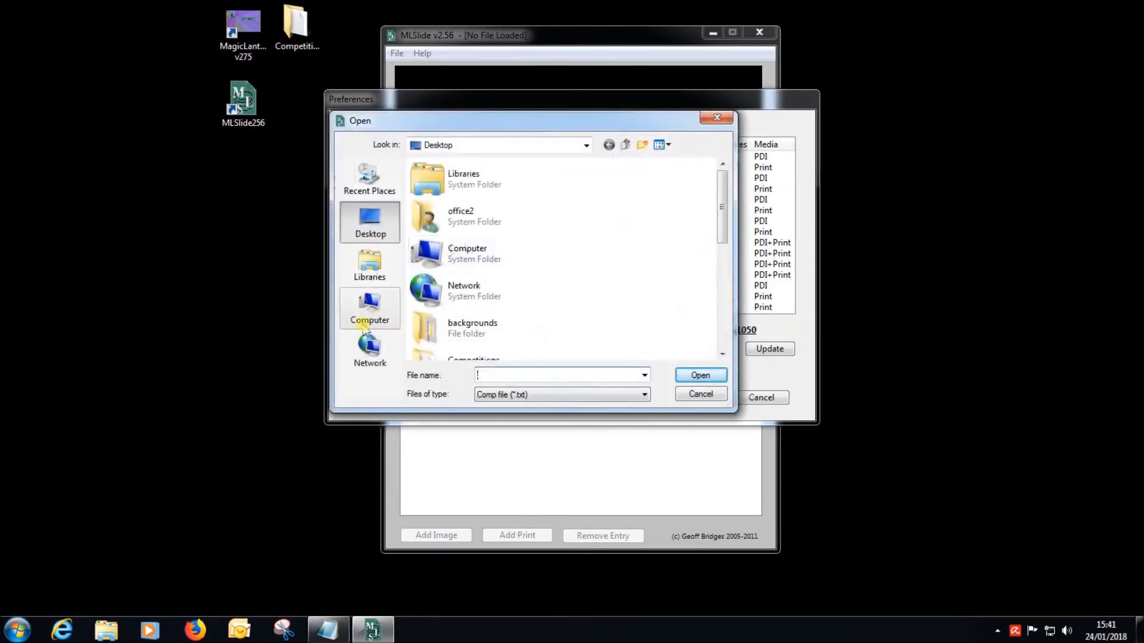
# Load the Landscape-29th-Jan (1) file from the Downloads library.
pyautogui.click(369, 267)
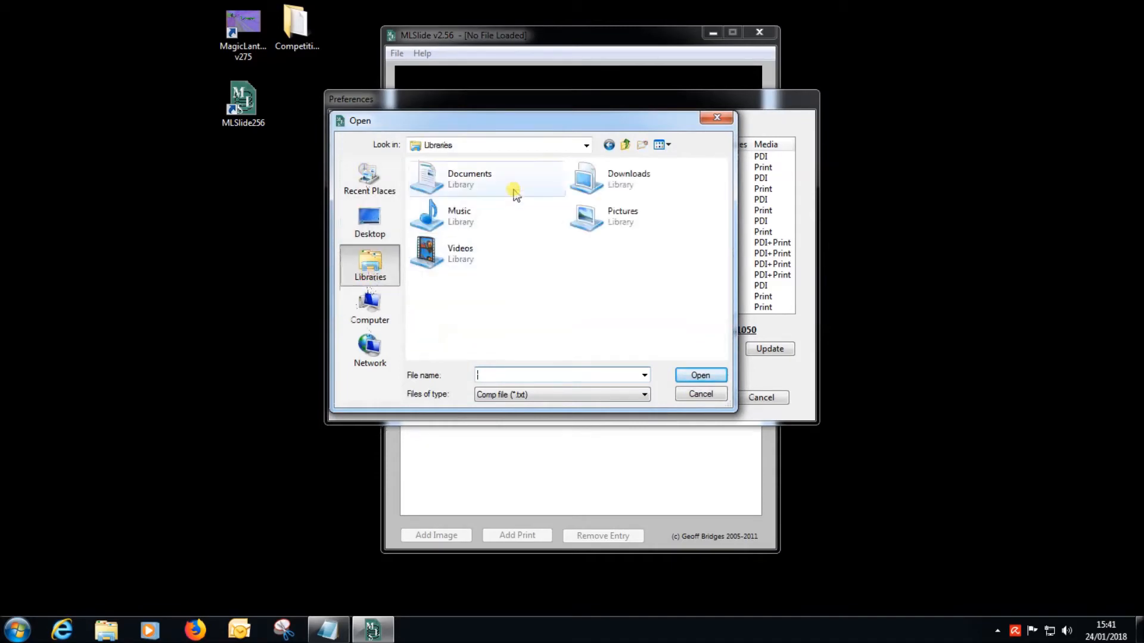
pyautogui.doubleClick(620, 184)
pyautogui.click(470, 198)
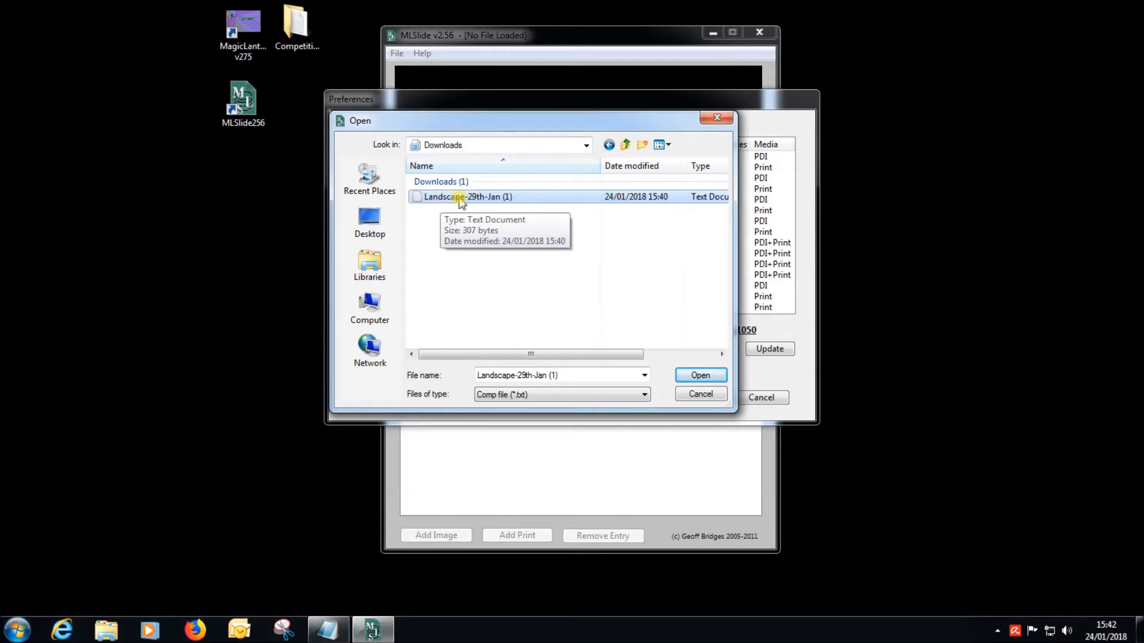
pyautogui.click(700, 377)
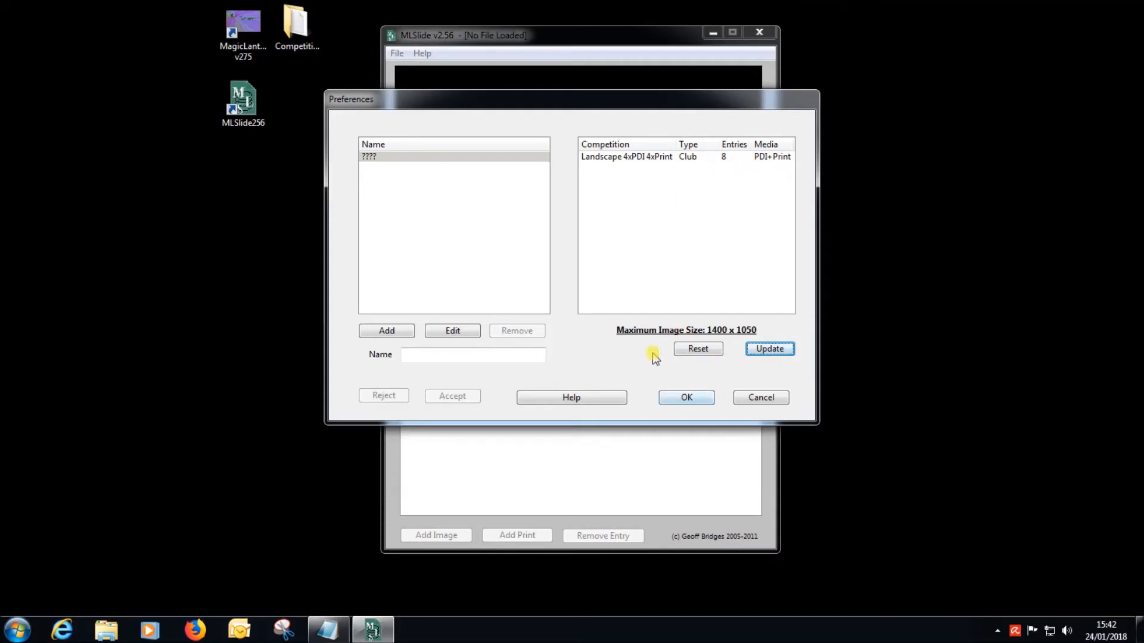
# Change the ???? Name entry to the member's full name and close Preferences with OK.
pyautogui.moveTo(401, 101); pyautogui.dragTo(400, 108)
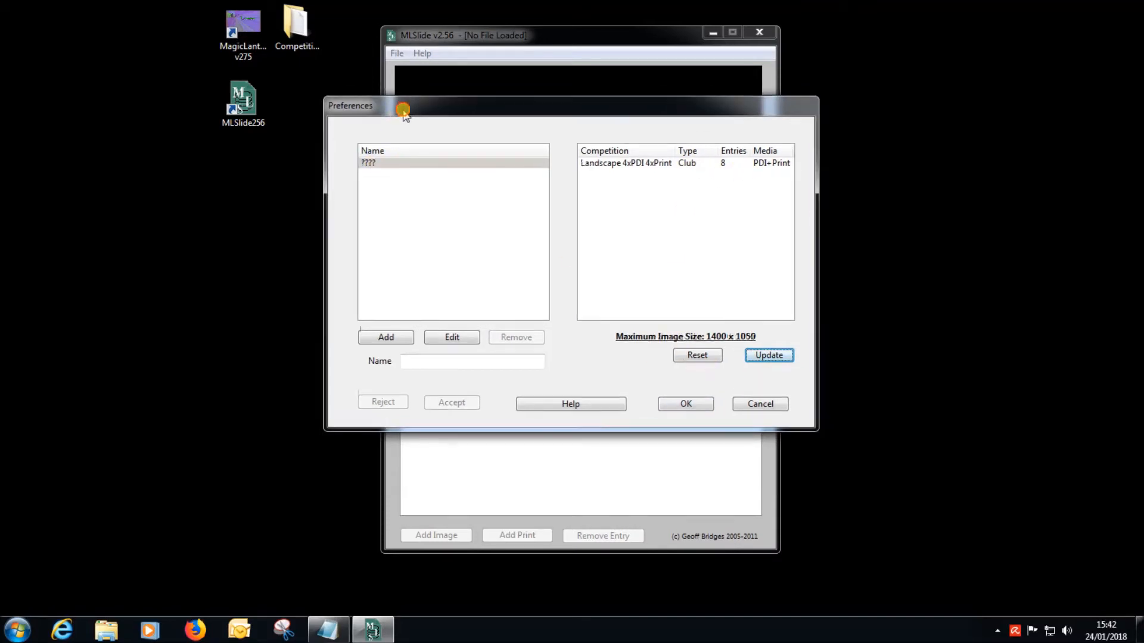
pyautogui.click(373, 166)
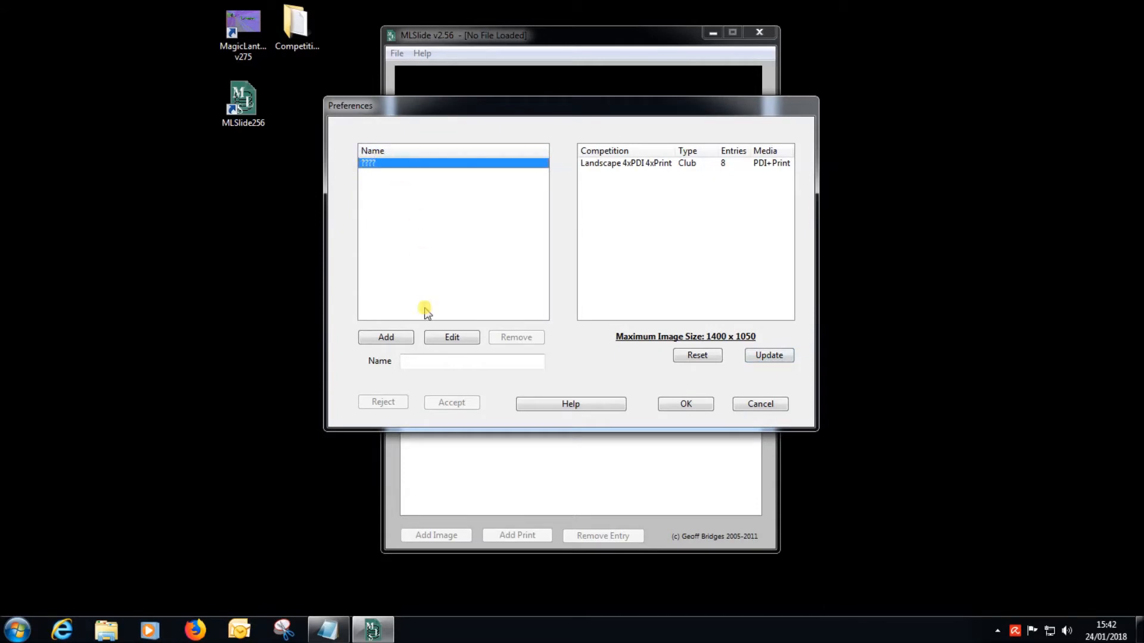
pyautogui.click(452, 338)
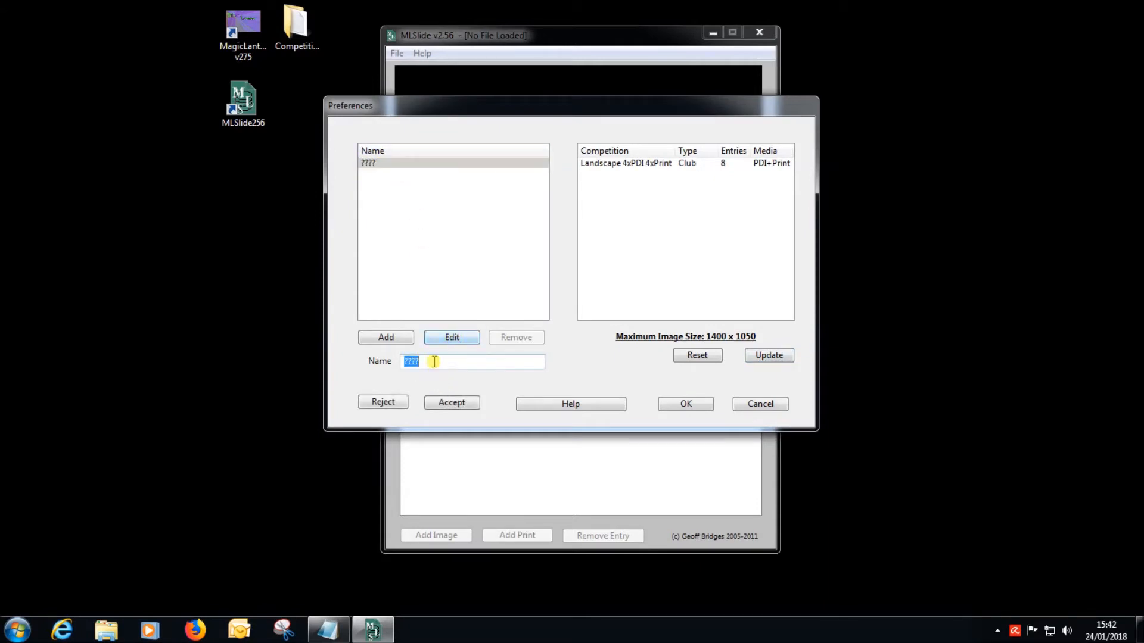
pyautogui.click(449, 404)
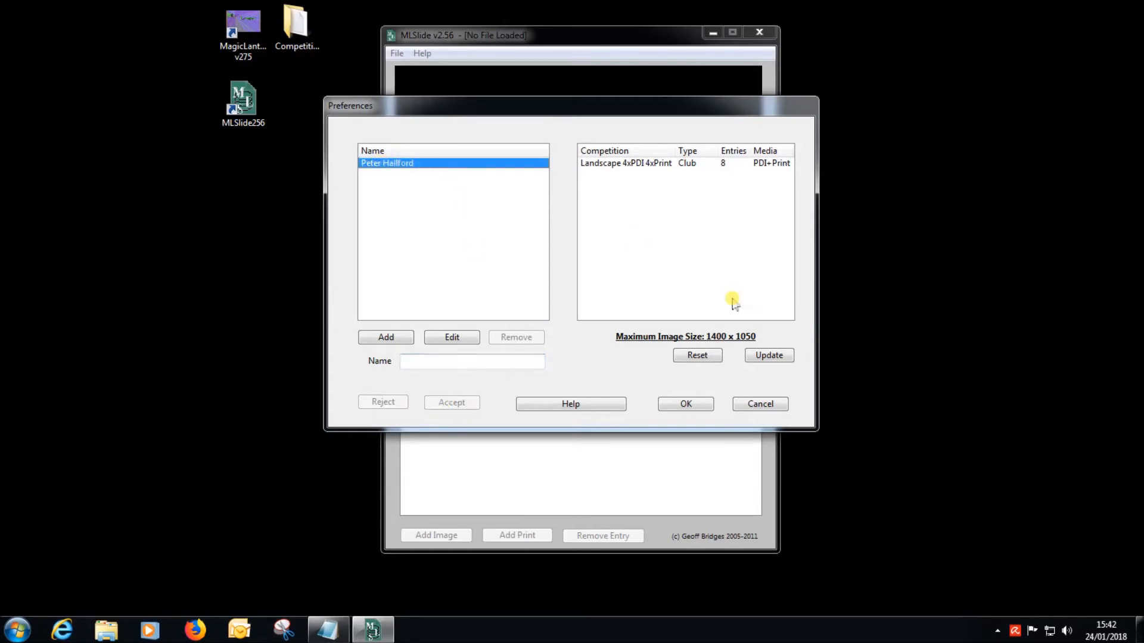
pyautogui.click(685, 404)
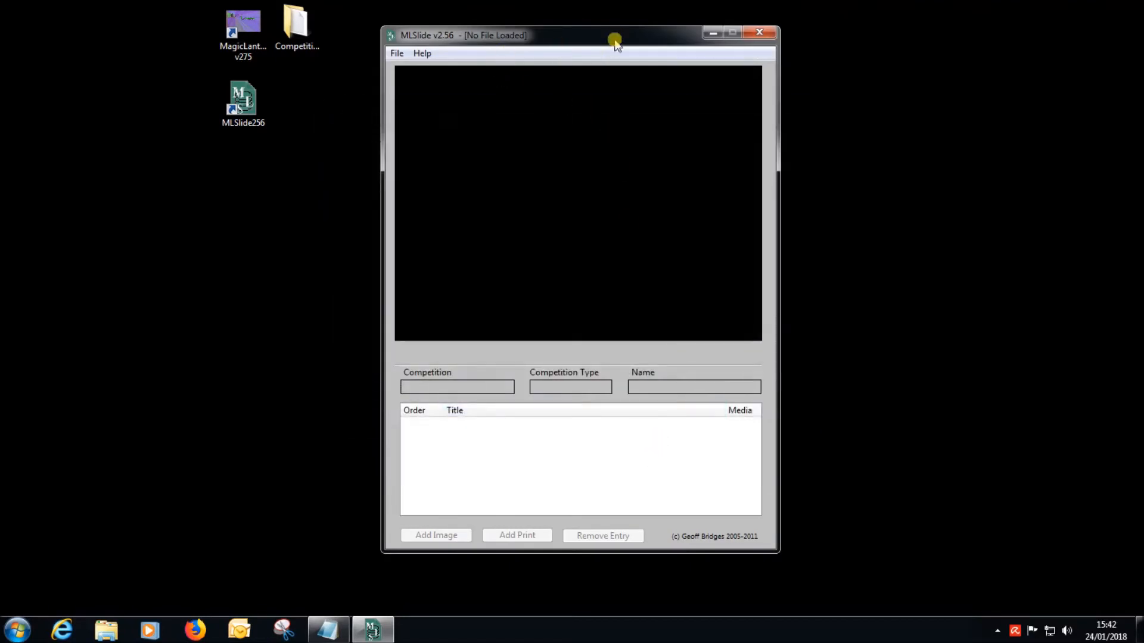
# Start a new file for the Landscape 4xPDI 4xPrint competition and confirm its details.
pyautogui.click(397, 54)
pyautogui.click(424, 70)
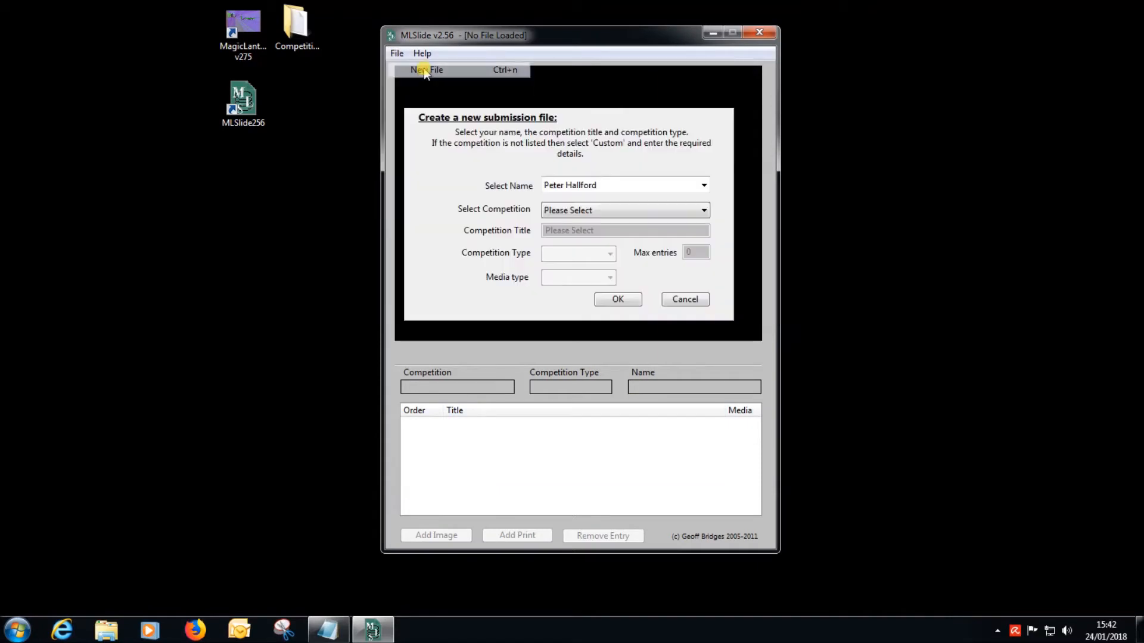
pyautogui.click(704, 211)
pyautogui.click(583, 234)
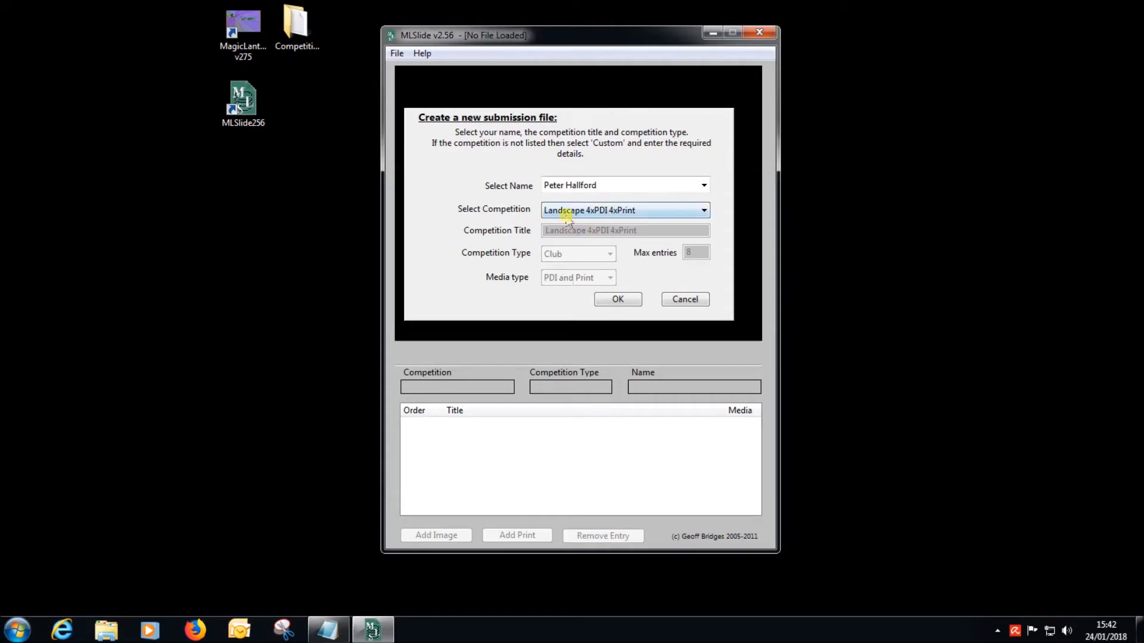
pyautogui.click(634, 298)
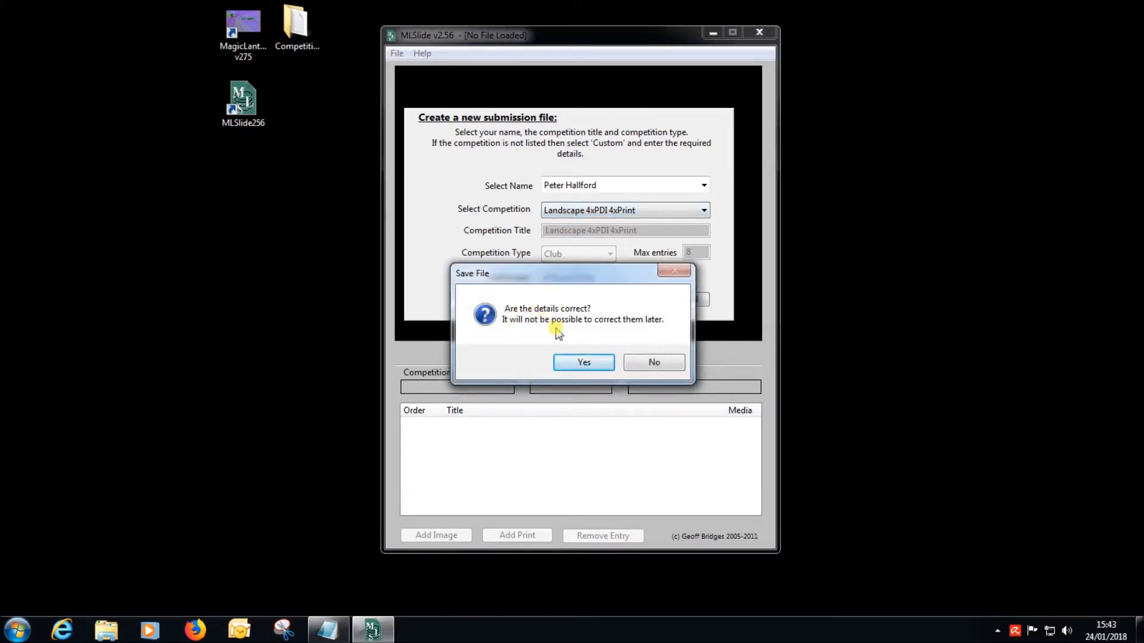
pyautogui.click(588, 363)
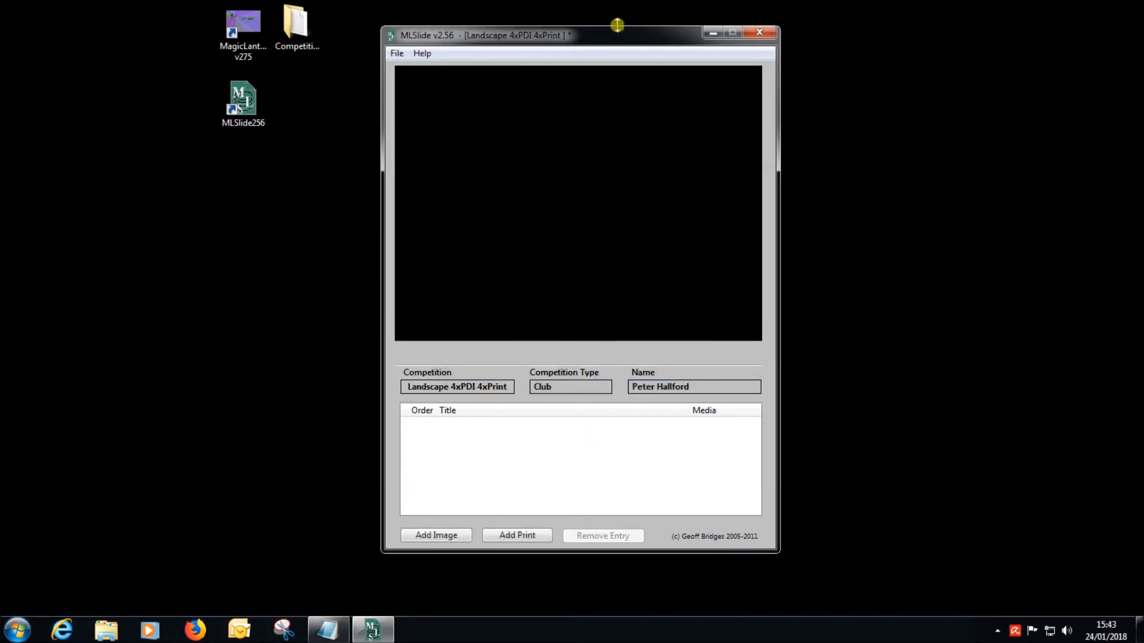
# Start adding an image and browse Libraries > Pictures > Autosleeper Symphony L in the picker.
pyautogui.moveTo(611, 29)
pyautogui.mouseDown()
pyautogui.moveTo(612, 46)
pyautogui.moveTo(619, 28)
pyautogui.mouseUp()
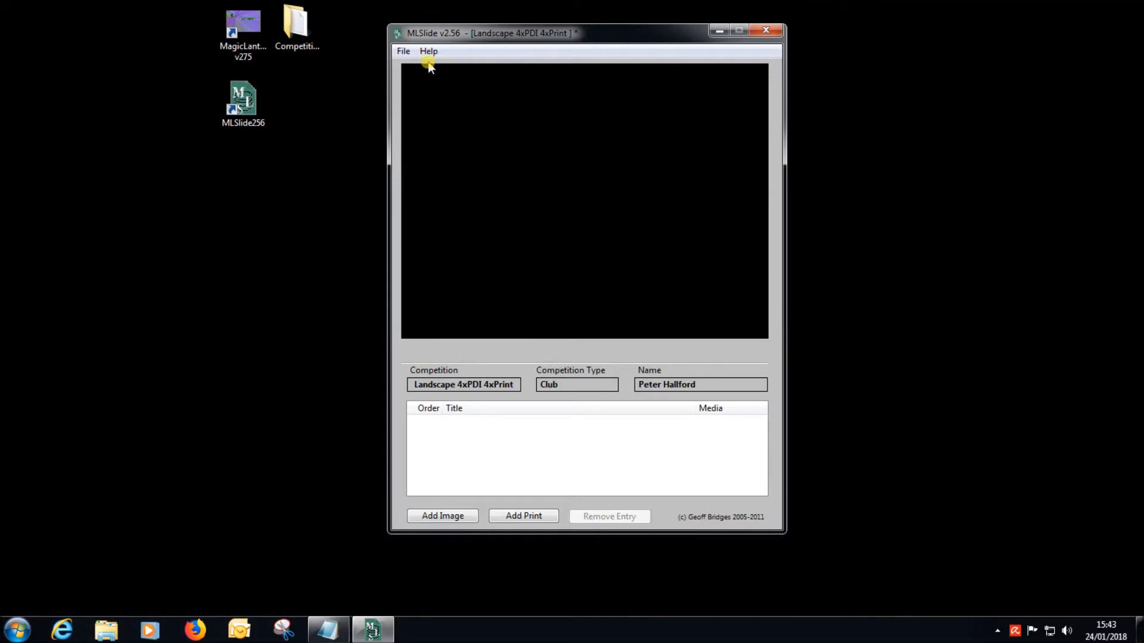
pyautogui.click(441, 517)
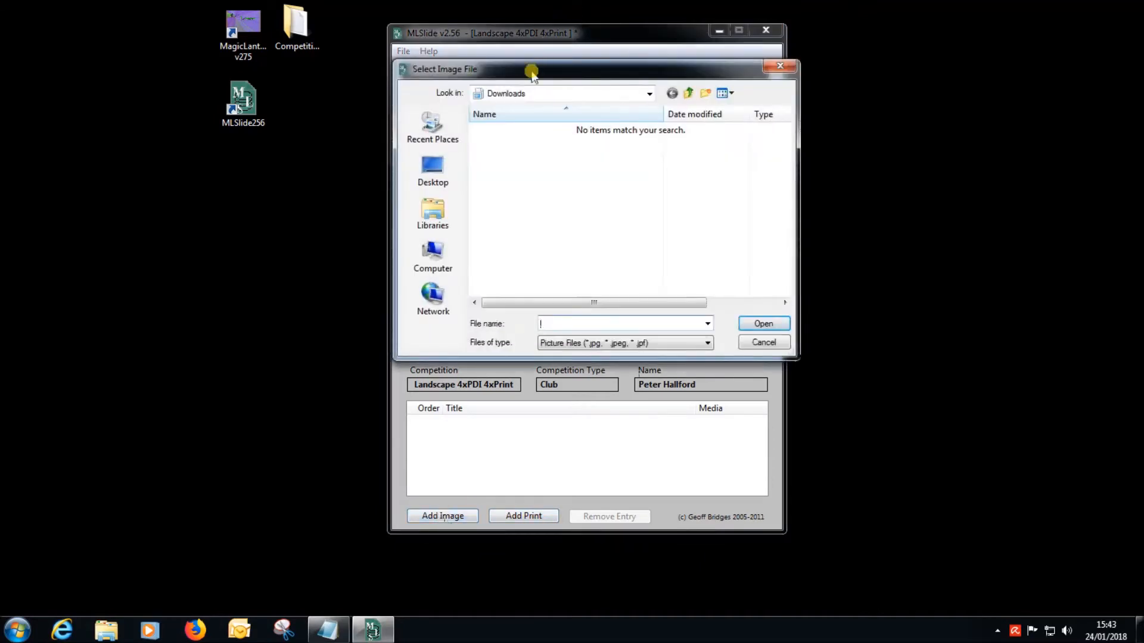
pyautogui.moveTo(531, 71); pyautogui.dragTo(532, 90)
pyautogui.click(435, 232)
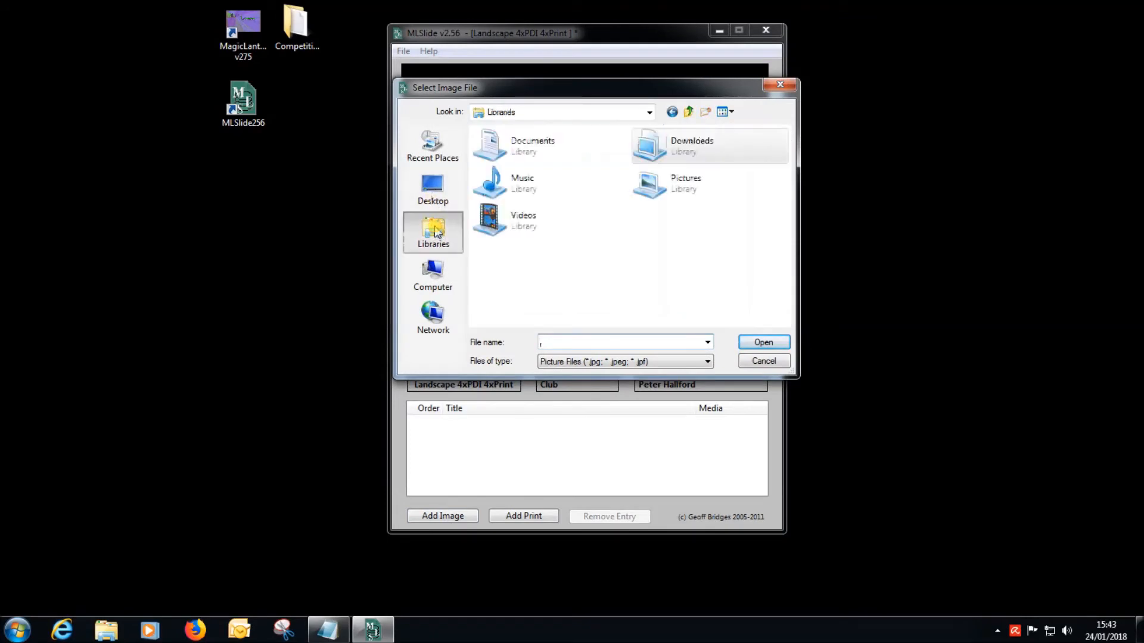
pyautogui.doubleClick(657, 183)
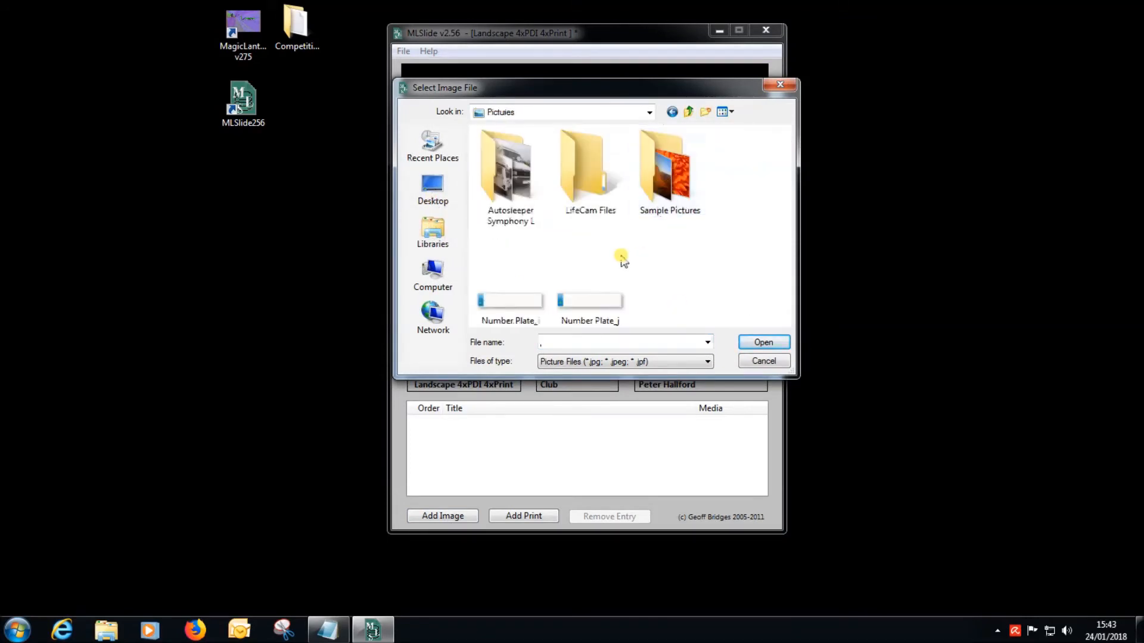
pyautogui.doubleClick(500, 176)
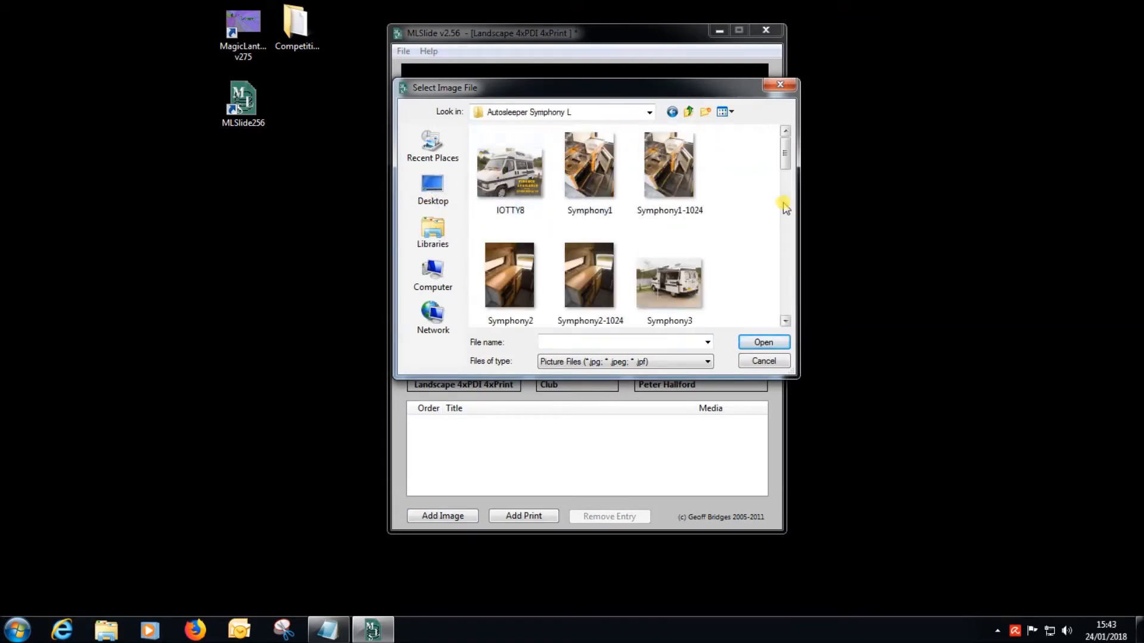
pyautogui.moveTo(784, 156); pyautogui.dragTo(784, 148)
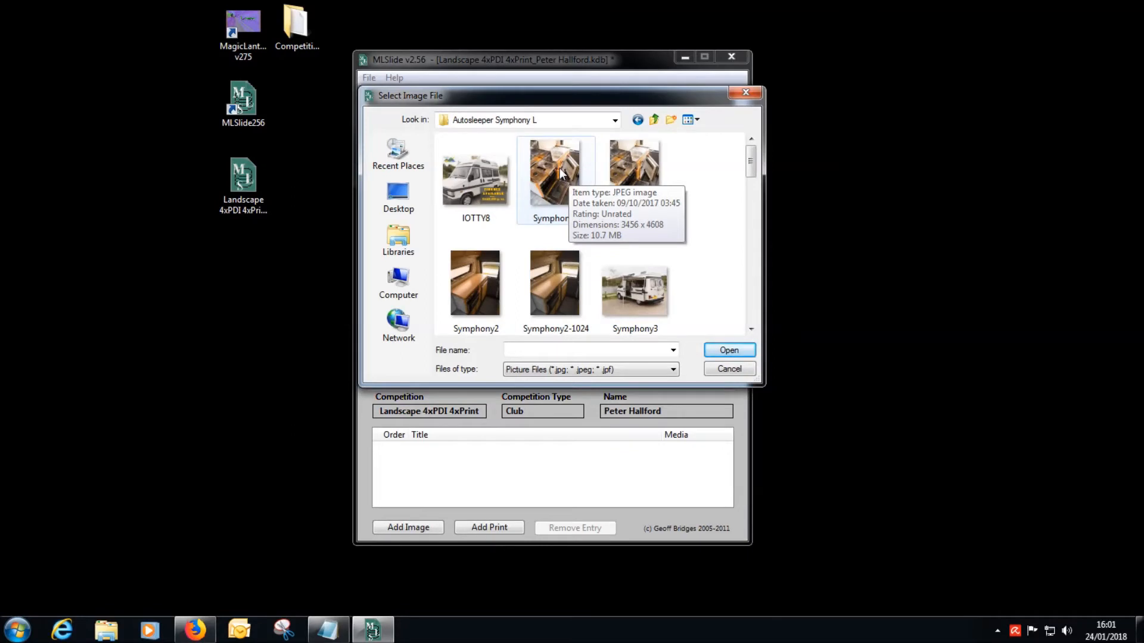
# Open the Symphony1 picture with Adobe Photoshop CS5.
pyautogui.rightClick(560, 173)
pyautogui.moveTo(654, 342)
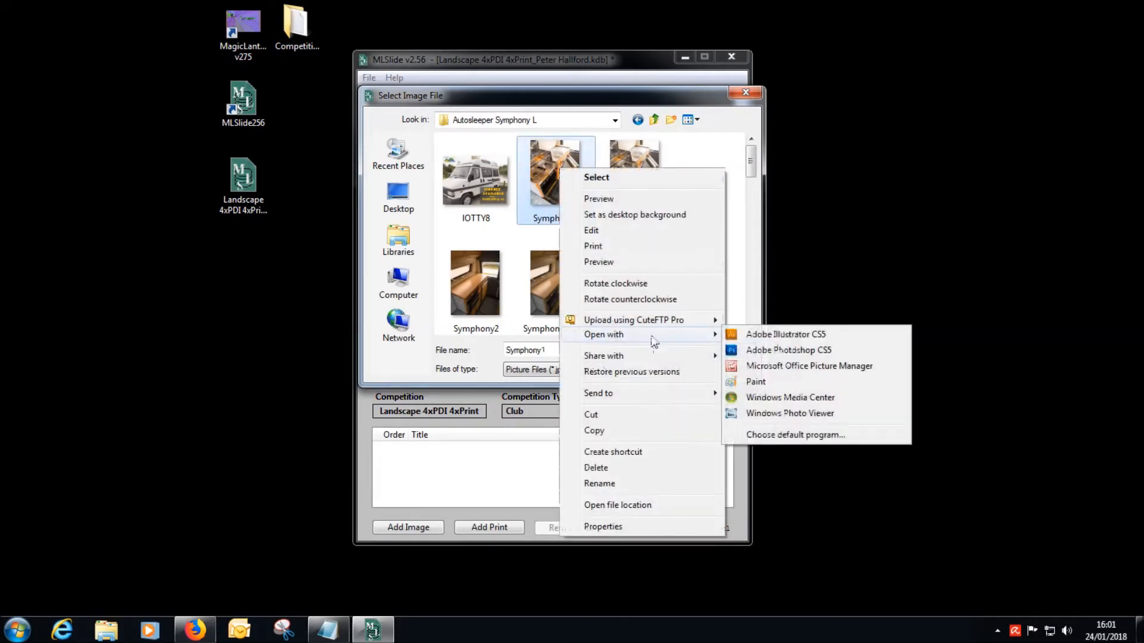
pyautogui.click(813, 351)
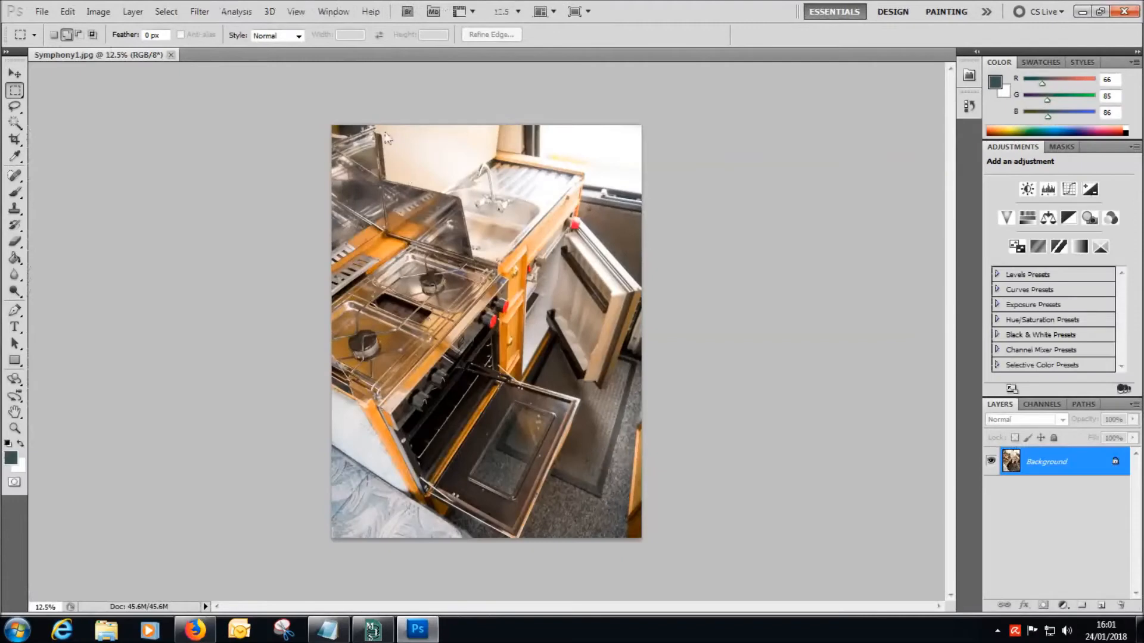
# Resize Symphony1 in Photoshop to a height of 1400 px.
pyautogui.click(98, 12)
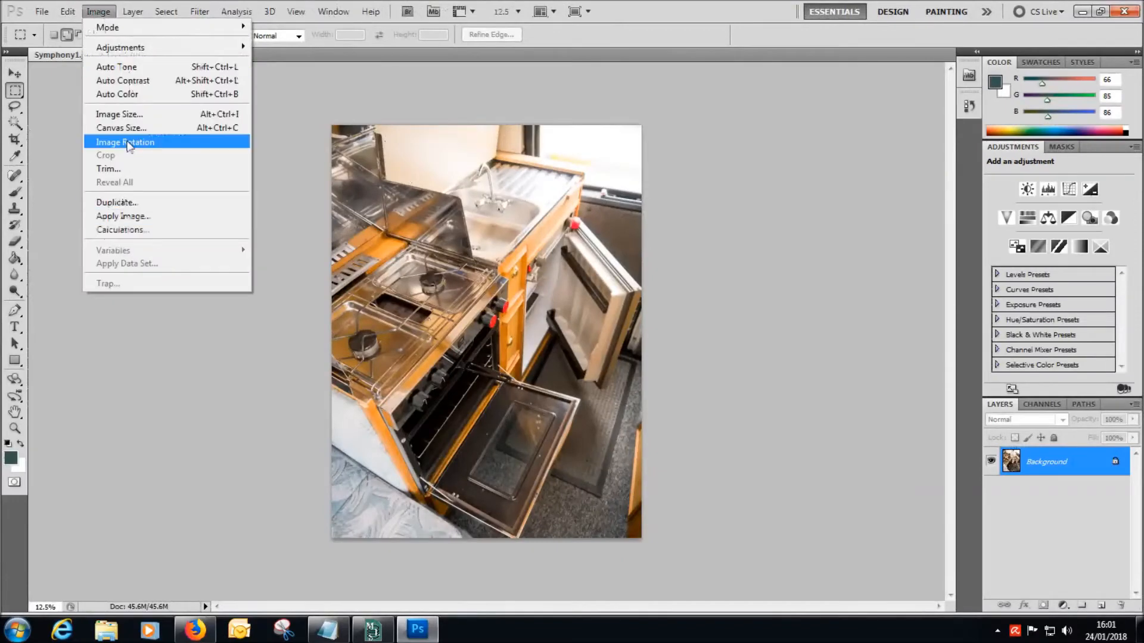
pyautogui.click(121, 114)
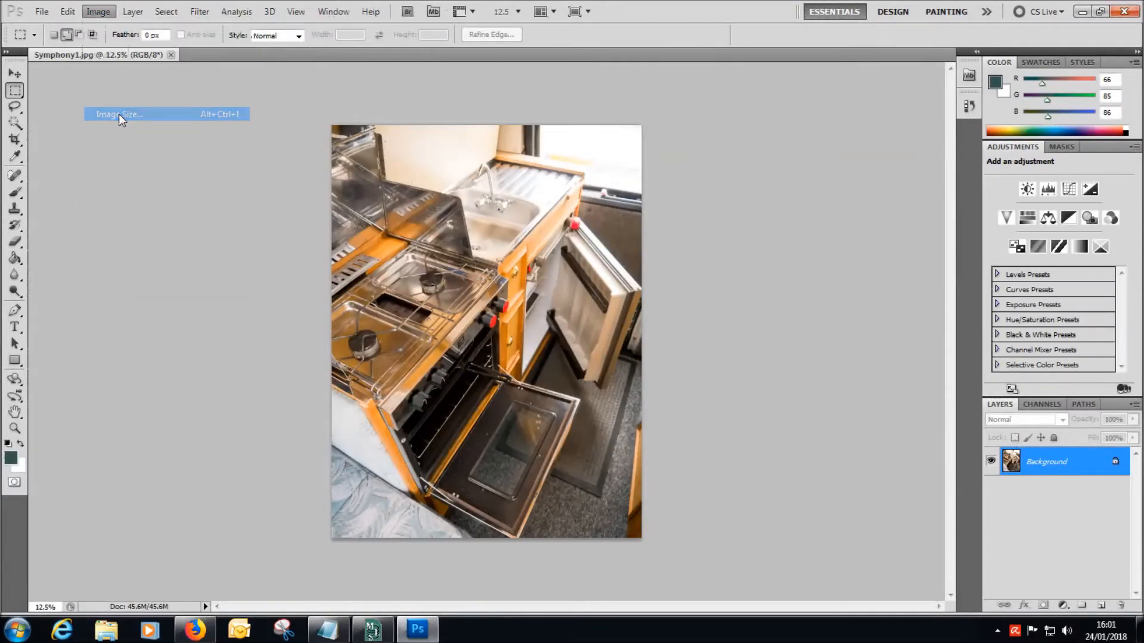
pyautogui.moveTo(767, 120); pyautogui.dragTo(710, 125)
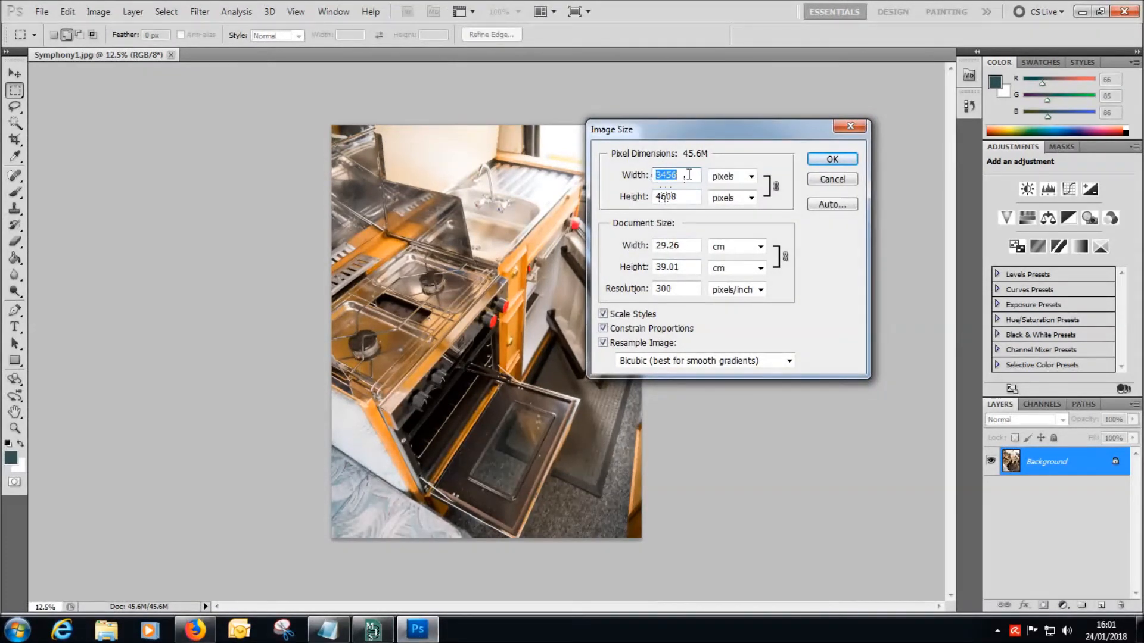
pyautogui.doubleClick(684, 198)
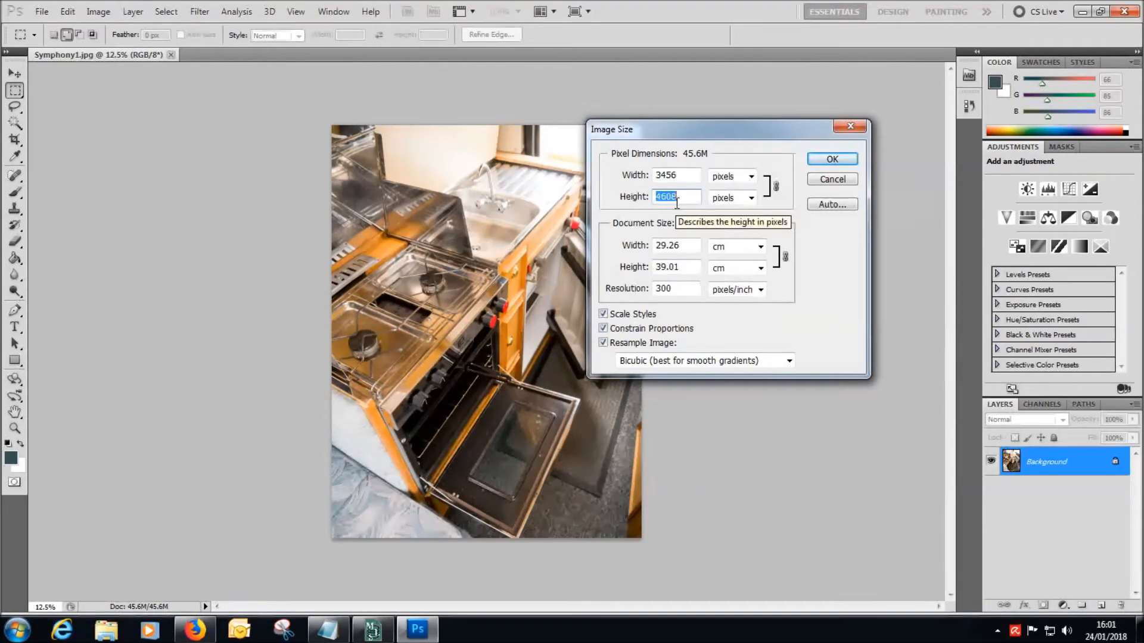
pyautogui.write('1400')
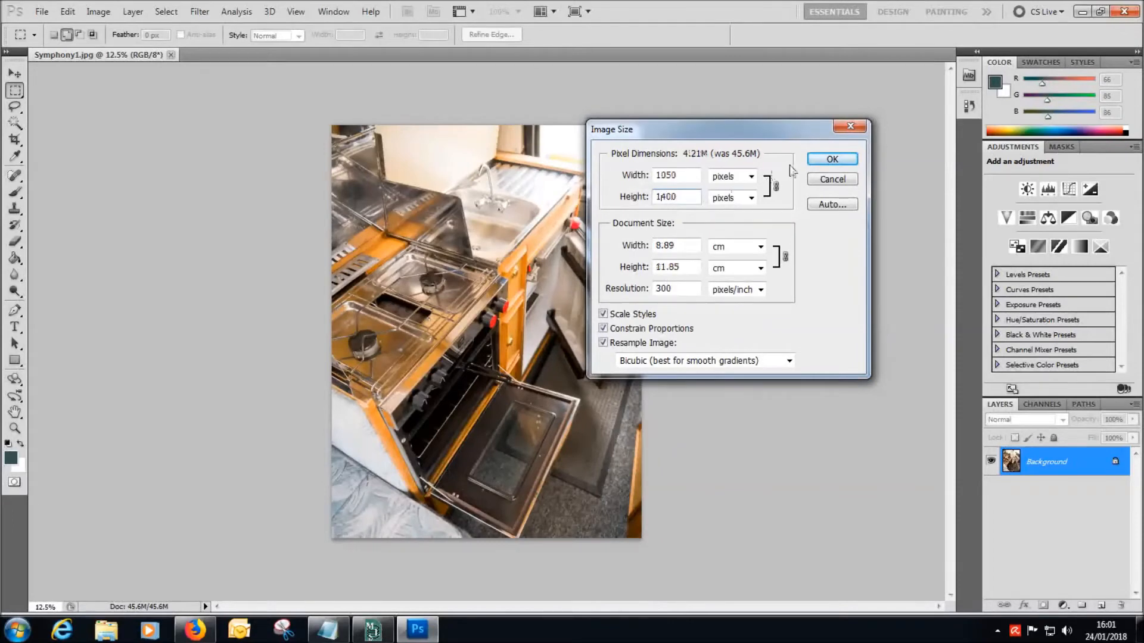
pyautogui.click(834, 159)
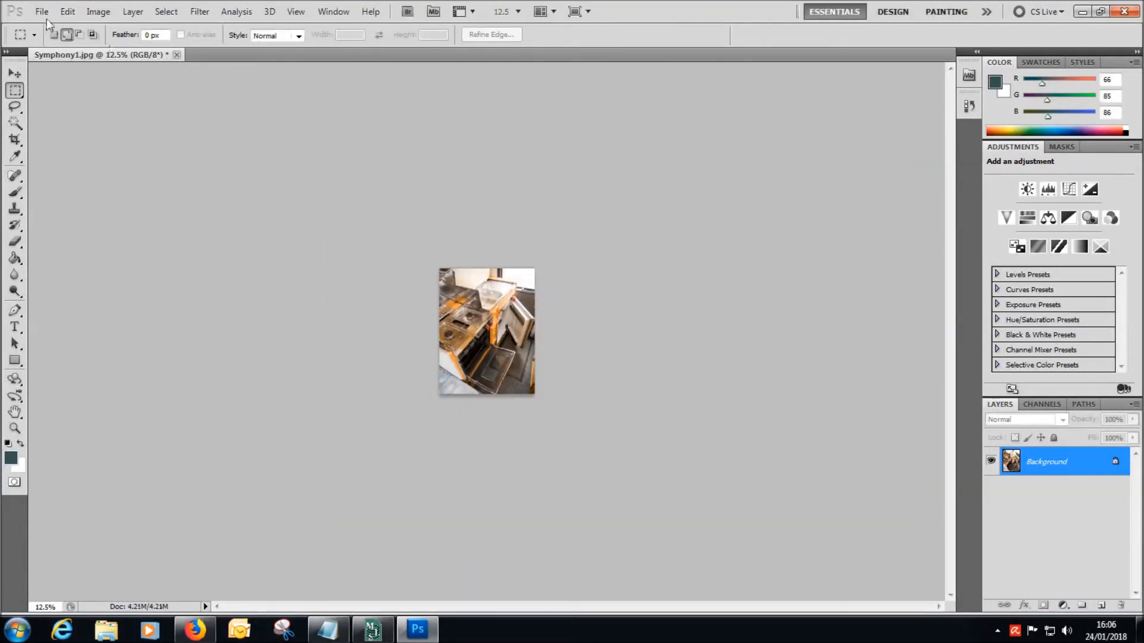
# Quit Photoshop without saving changes to Symphony1.jpg.
pyautogui.click(98, 11)
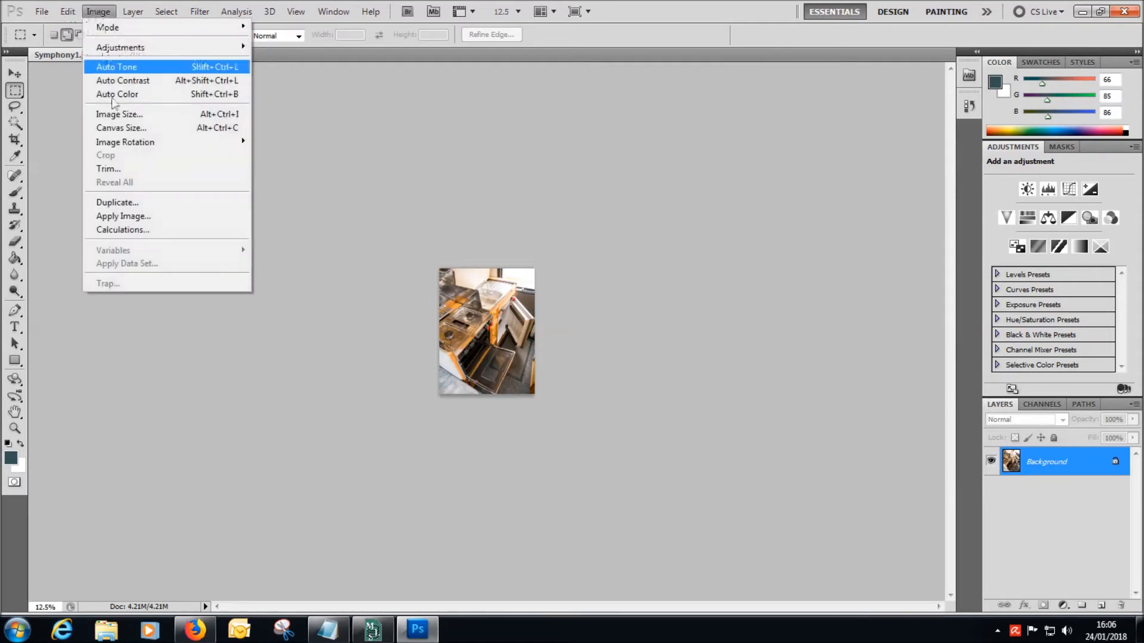
pyautogui.click(1121, 11)
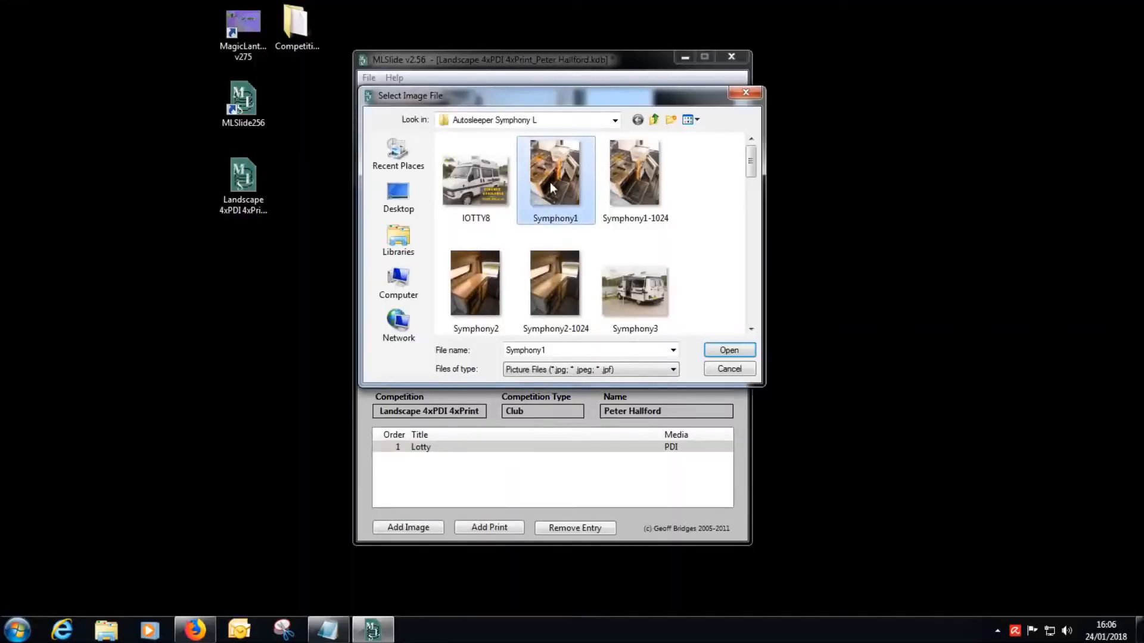
pyautogui.press('Return')
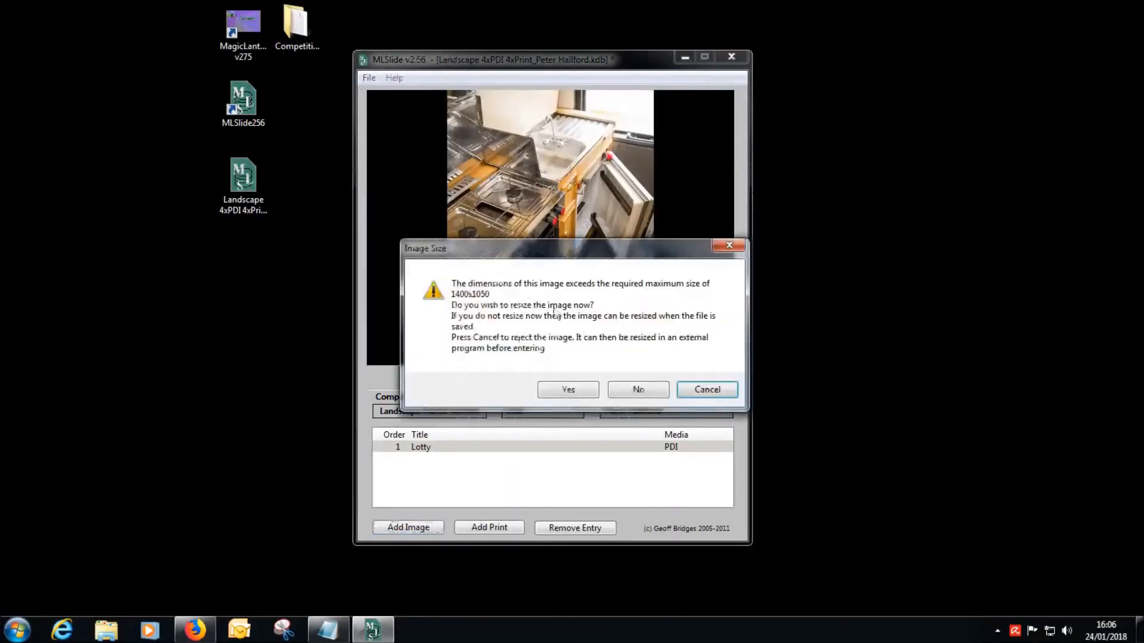
# Accept shrinking Symphony1.jpg and add it as PDI entry titled lotty2.
pyautogui.click(568, 389)
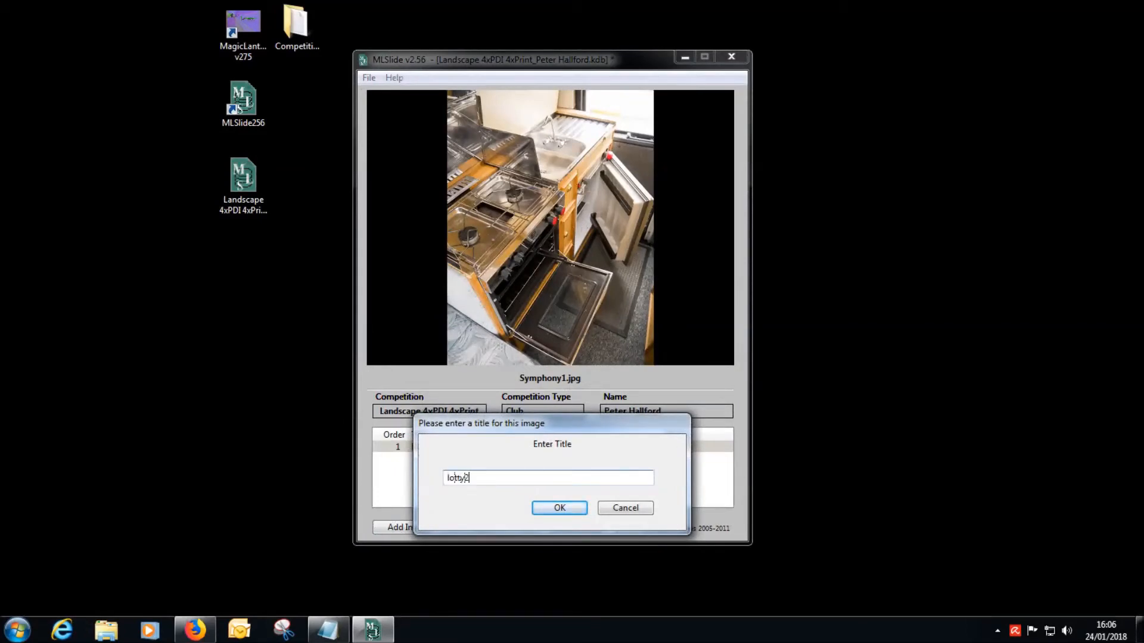
pyautogui.click(554, 507)
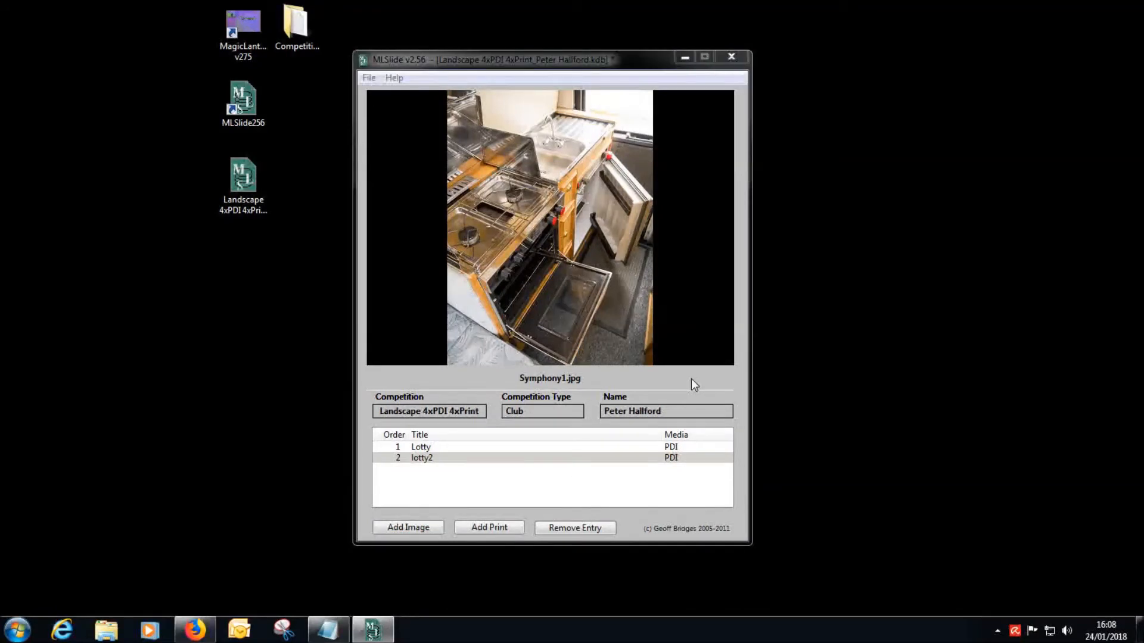
# Add Symphony5.jpg, shrunk to fit the size limit, as PDI entry titled lotty 3.
pyautogui.click(408, 528)
pyautogui.scroll(-5, 752, 166)
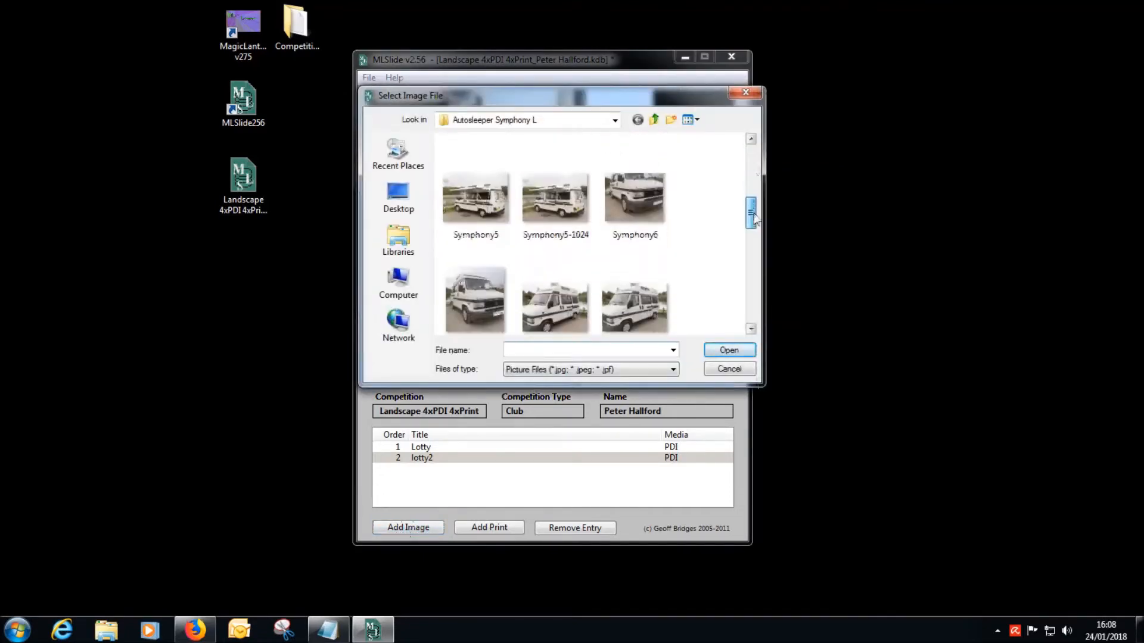
pyautogui.doubleClick(480, 181)
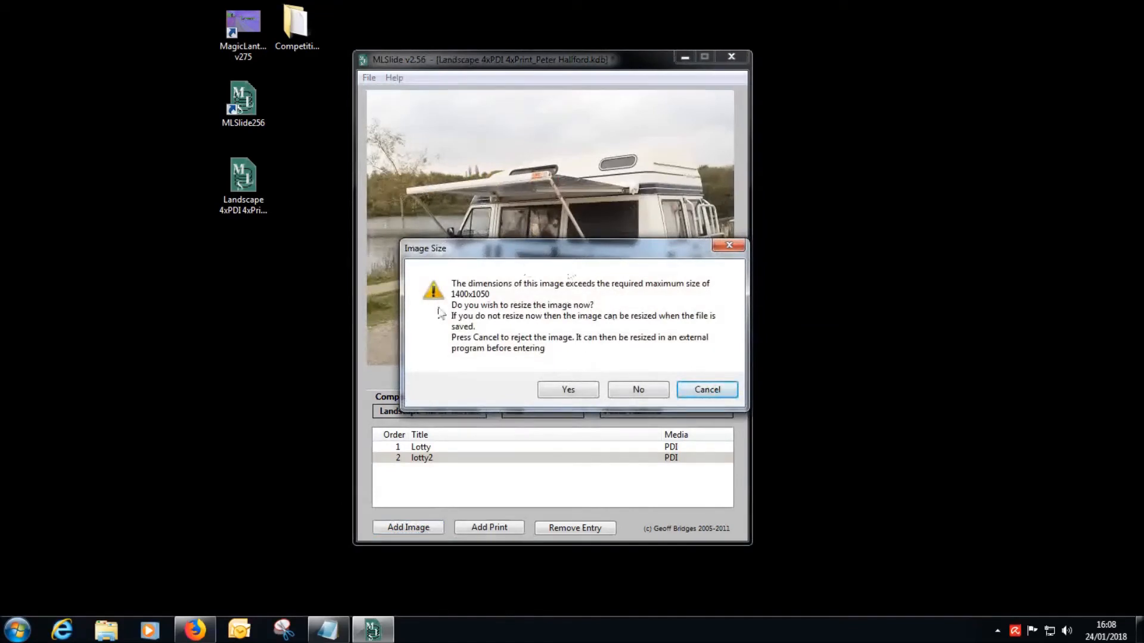
pyautogui.click(568, 390)
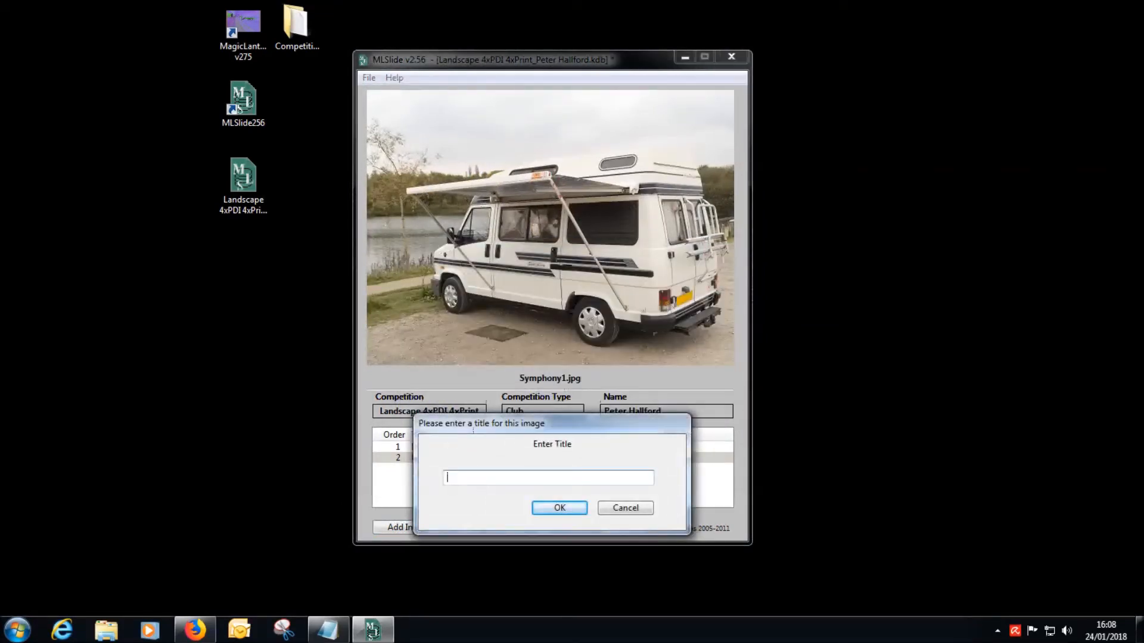
pyautogui.write('lotty 3')
pyautogui.click(554, 508)
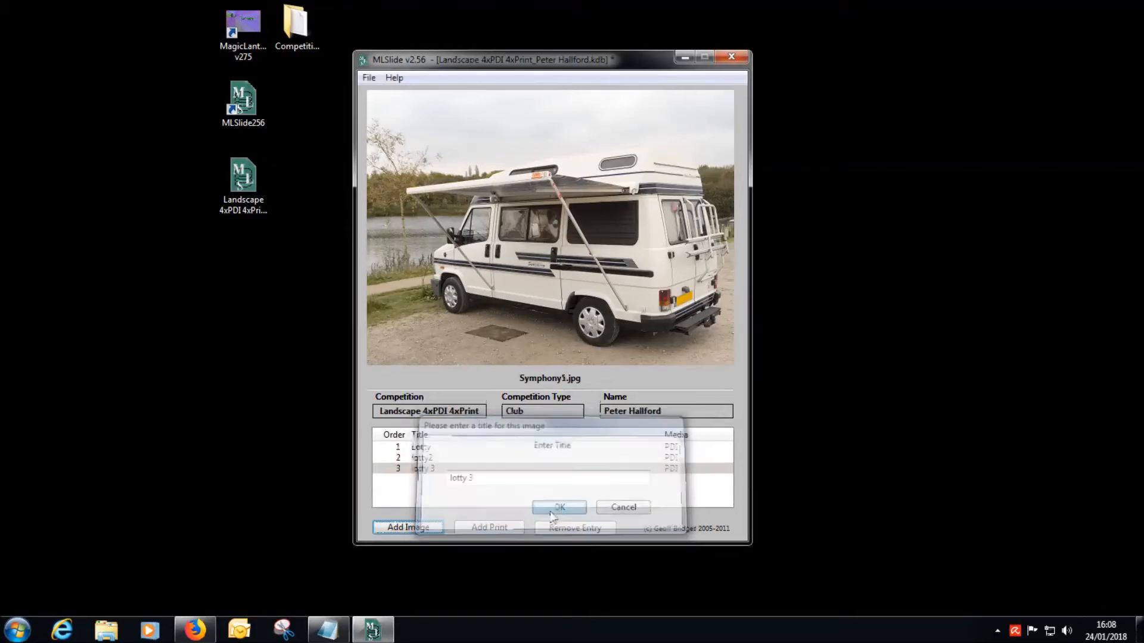
pyautogui.click(410, 530)
# Add Desert.jpg from Sample Pictures as PDI entry lotty4, then start a print entry.
pyautogui.moveTo(750, 156)
pyautogui.mouseDown()
pyautogui.moveTo(753, 219)
pyautogui.moveTo(751, 178)
pyautogui.mouseUp()
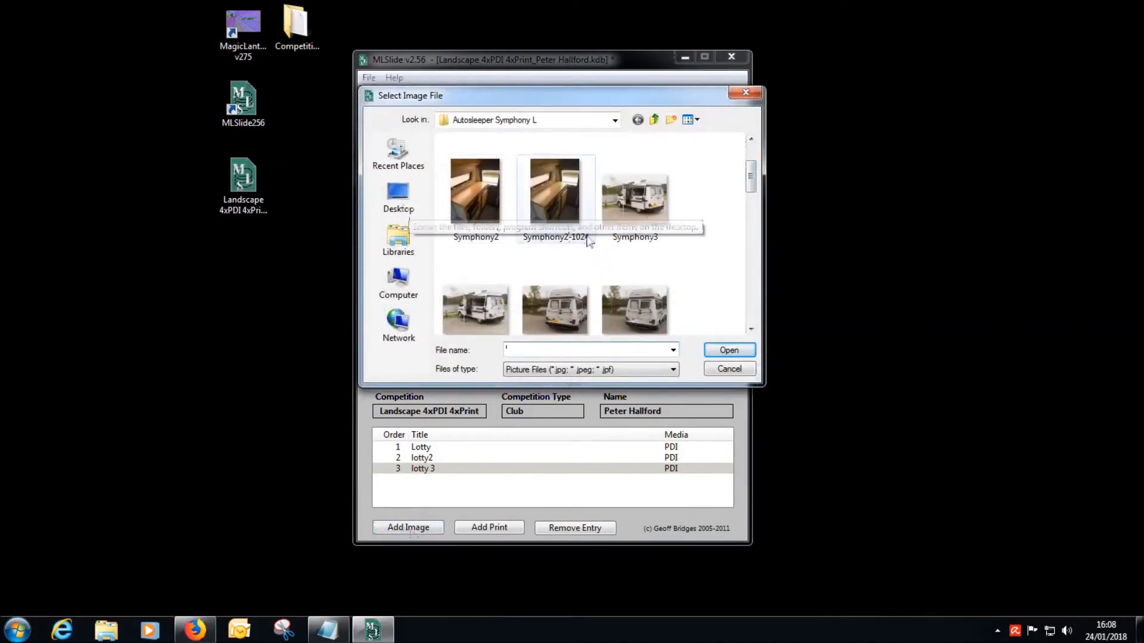
pyautogui.click(654, 120)
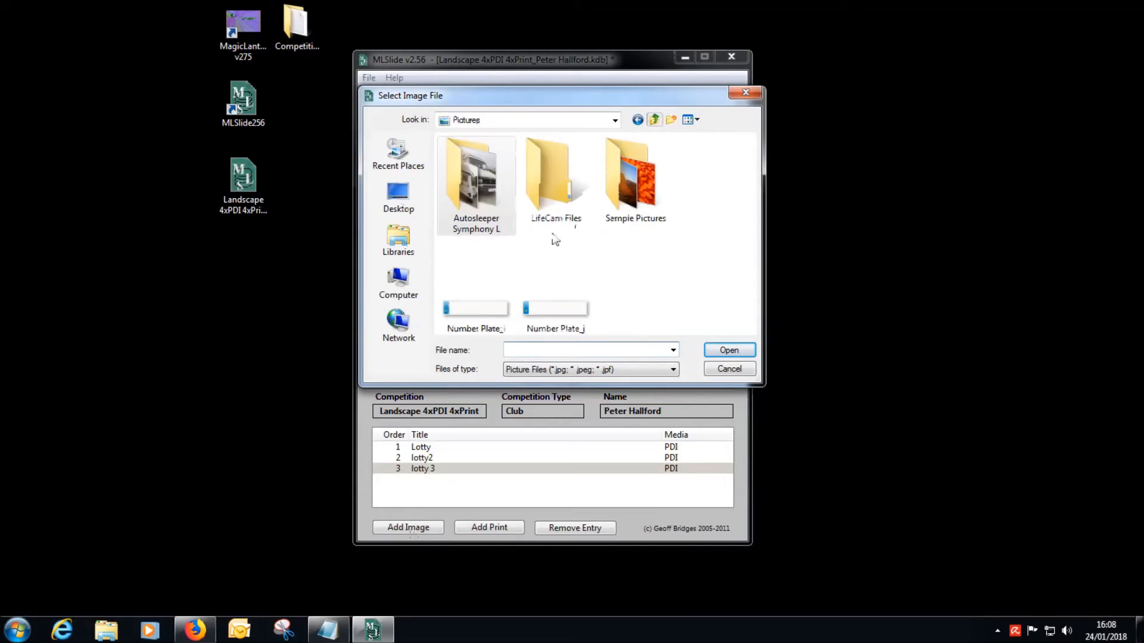
pyautogui.doubleClick(634, 190)
pyautogui.doubleClick(546, 196)
pyautogui.click(482, 481)
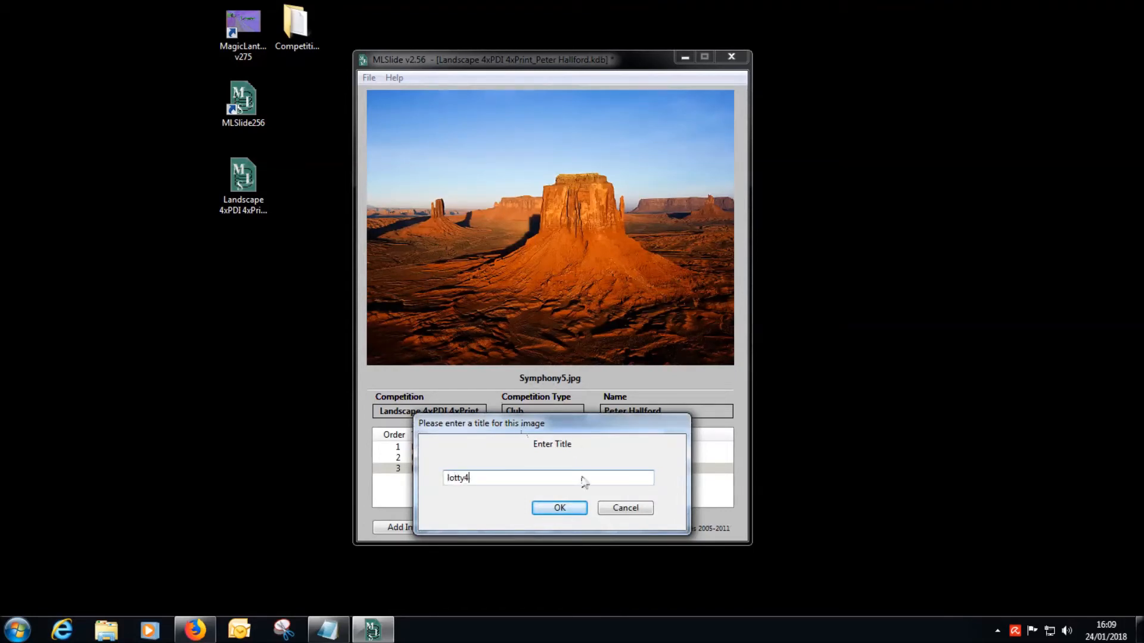
pyautogui.click(577, 512)
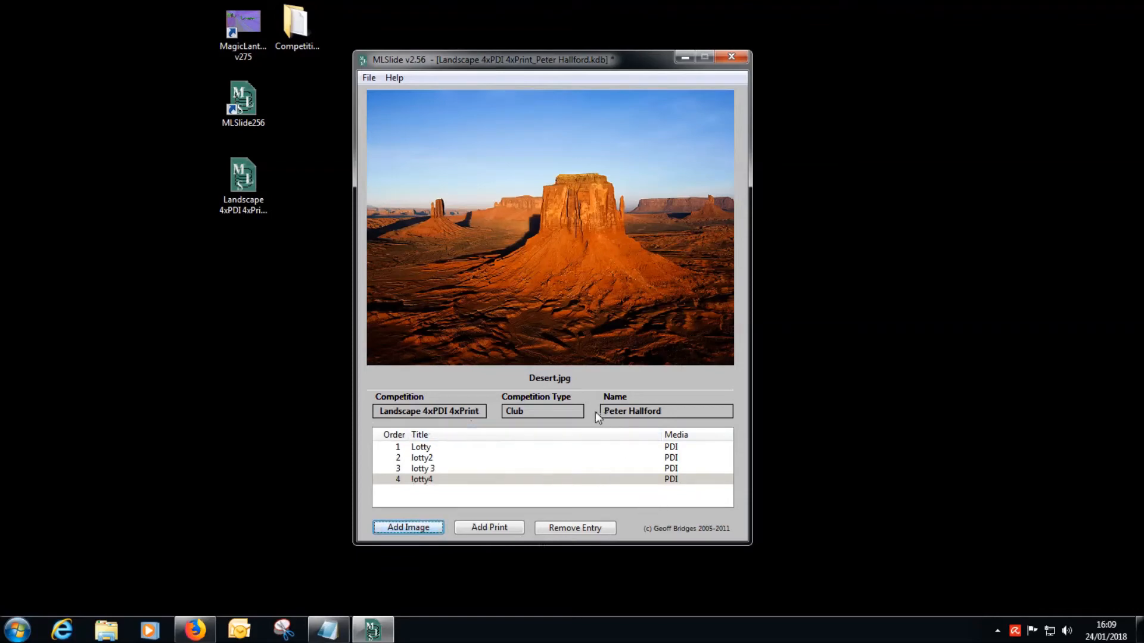
pyautogui.click(488, 527)
pyautogui.moveTo(551, 421); pyautogui.dragTo(616, 362)
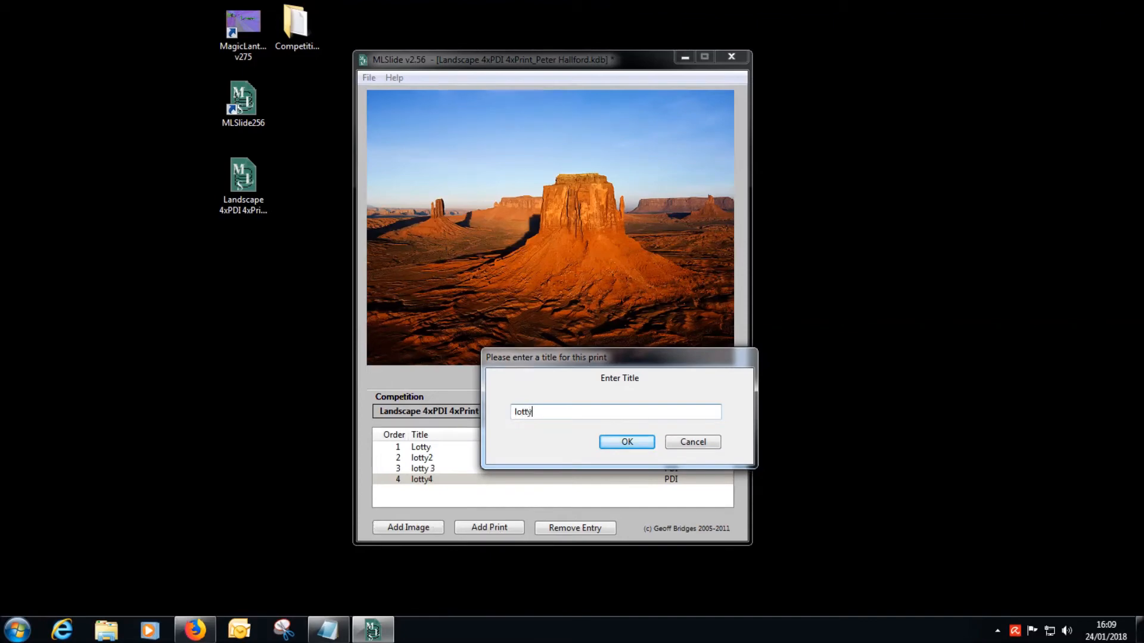
# Create print entry lotty5 with Symphony1-1024.jpg from Autosleeper Symphony L as reference image.
pyautogui.click(630, 444)
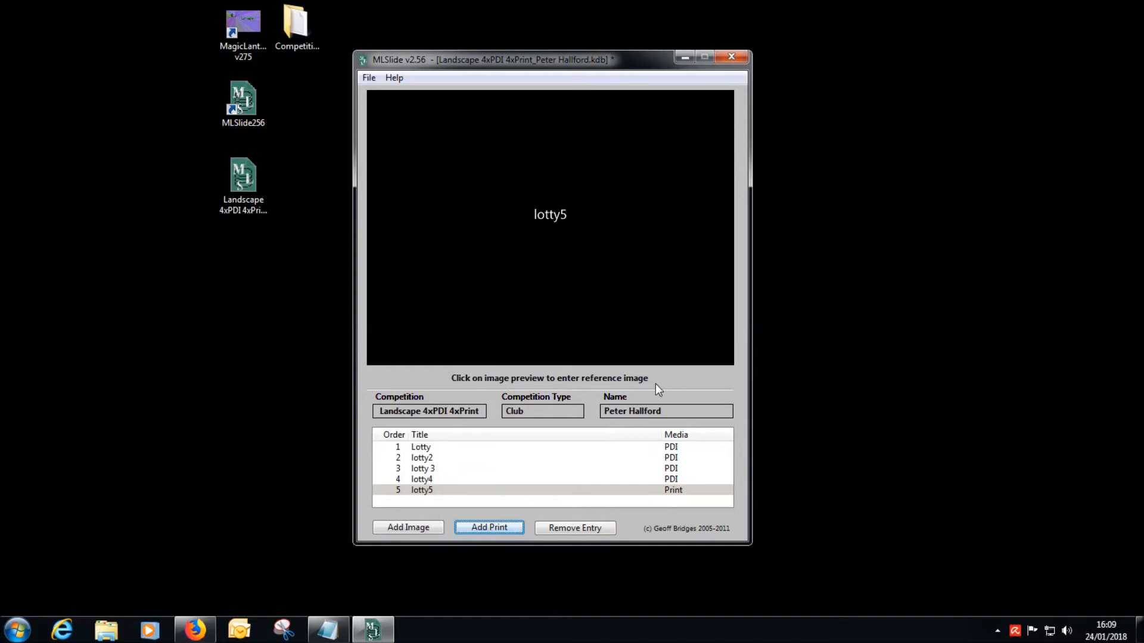
pyautogui.click(553, 217)
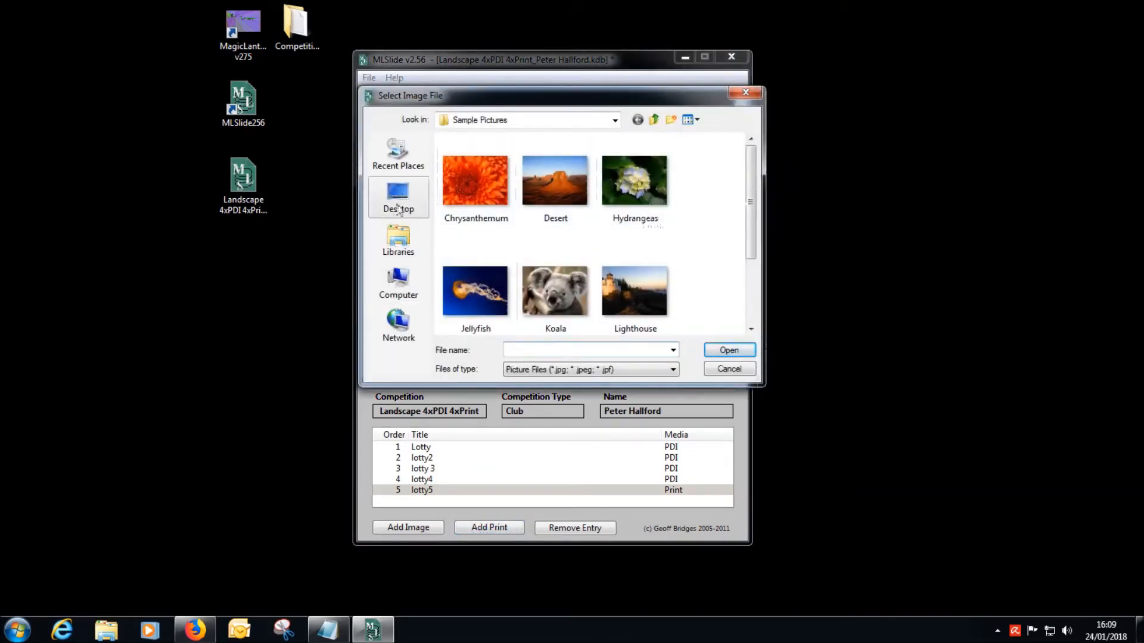
pyautogui.click(398, 240)
pyautogui.doubleClick(647, 188)
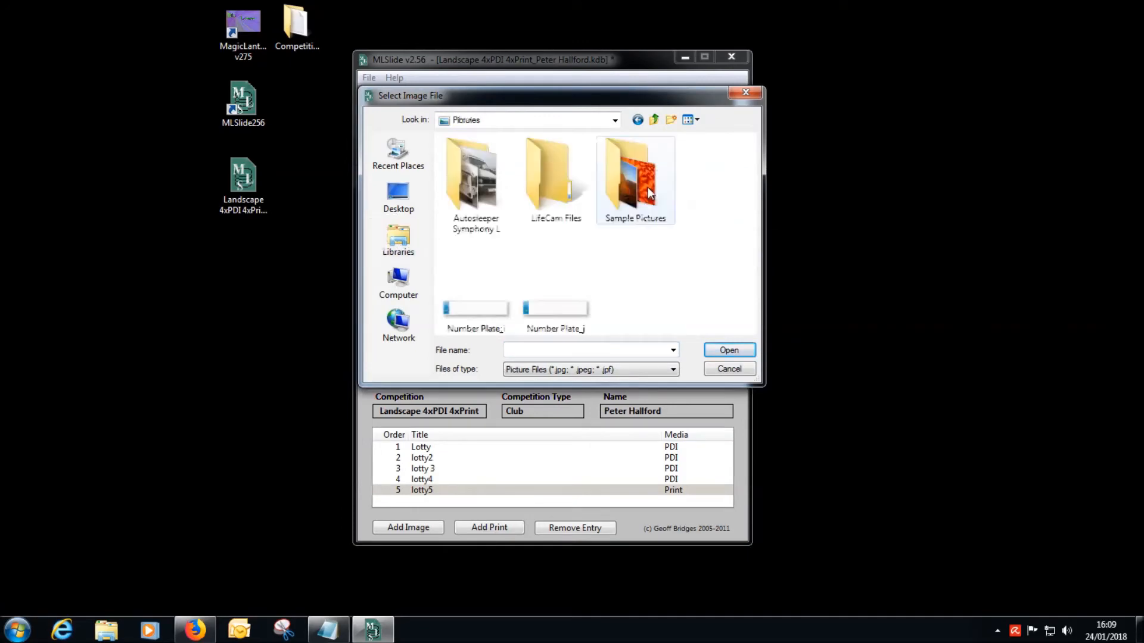
pyautogui.doubleClick(476, 179)
pyautogui.doubleClick(648, 169)
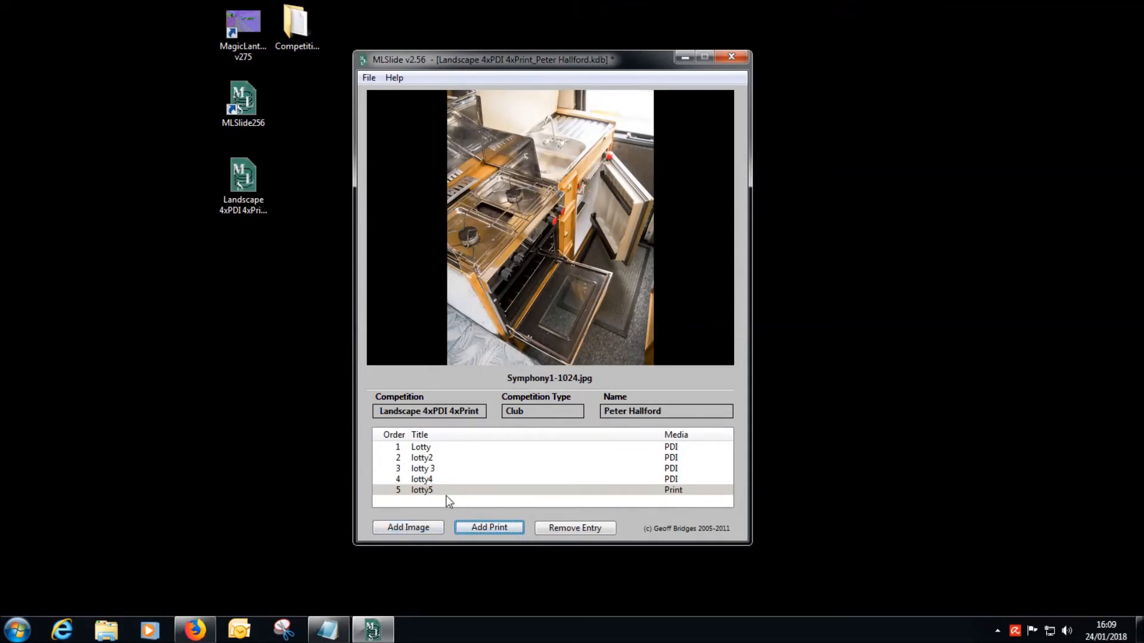
pyautogui.click(485, 529)
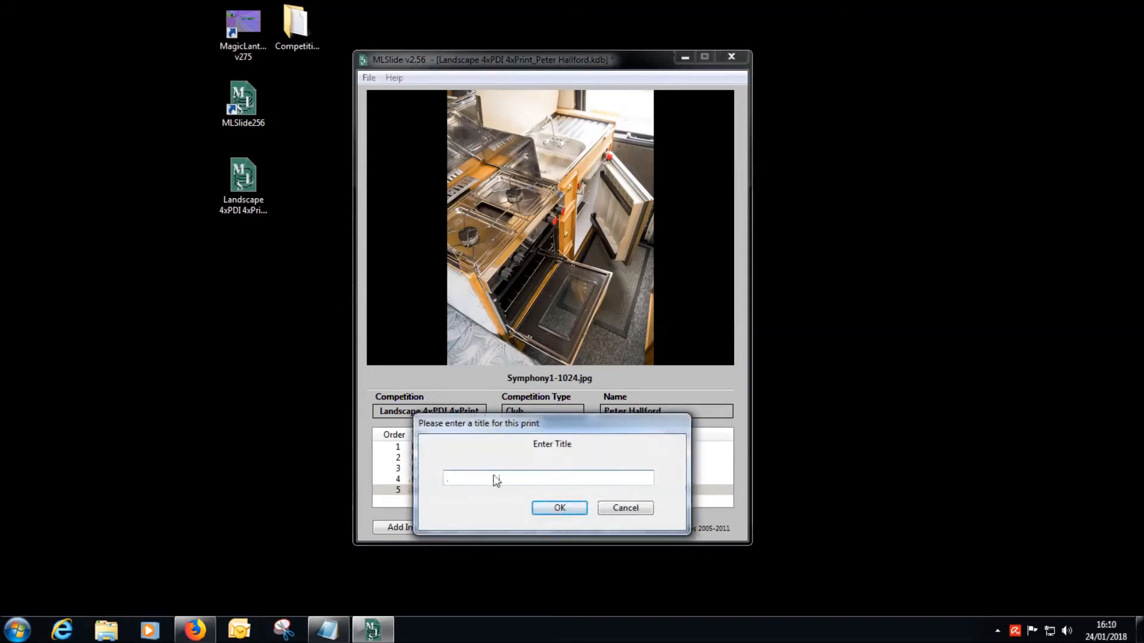
# Create print entry lotty 6 with Symphony3-1024.jpg as its reference image.
pyautogui.moveTo(568, 426); pyautogui.dragTo(636, 343)
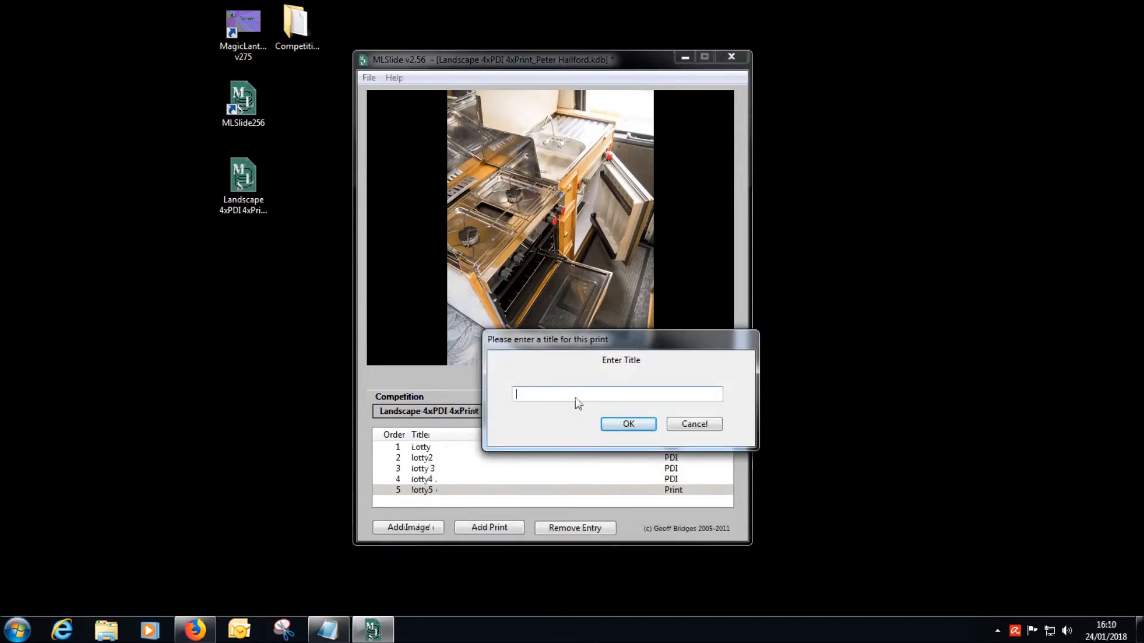
pyautogui.write('lo')
pyautogui.click(629, 424)
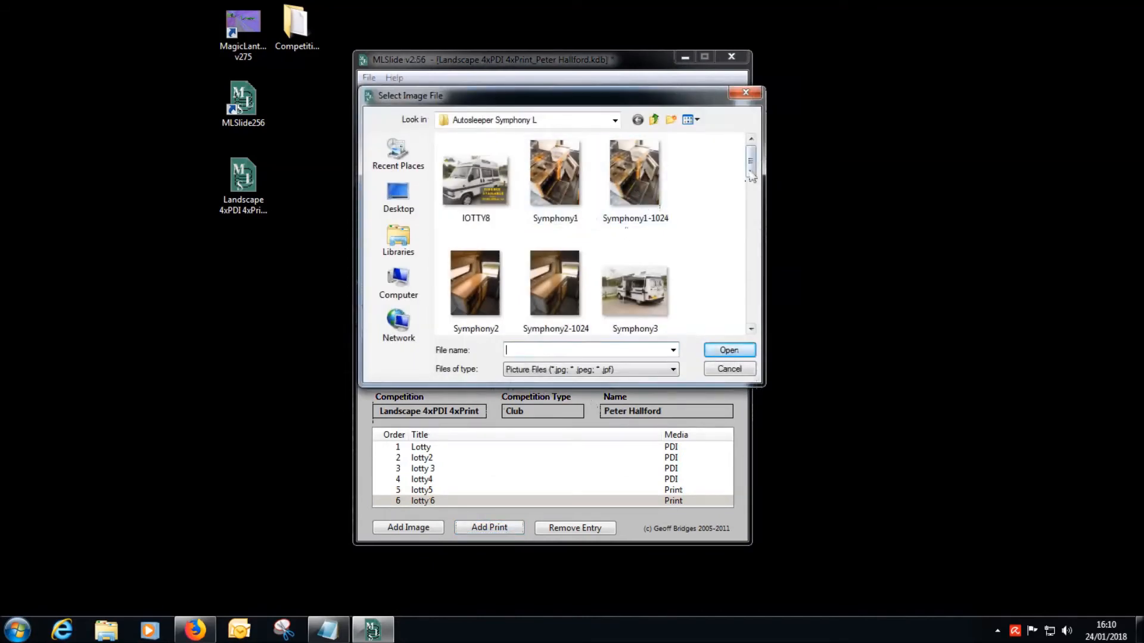
pyautogui.scroll(-5, 752, 177)
pyautogui.doubleClick(450, 251)
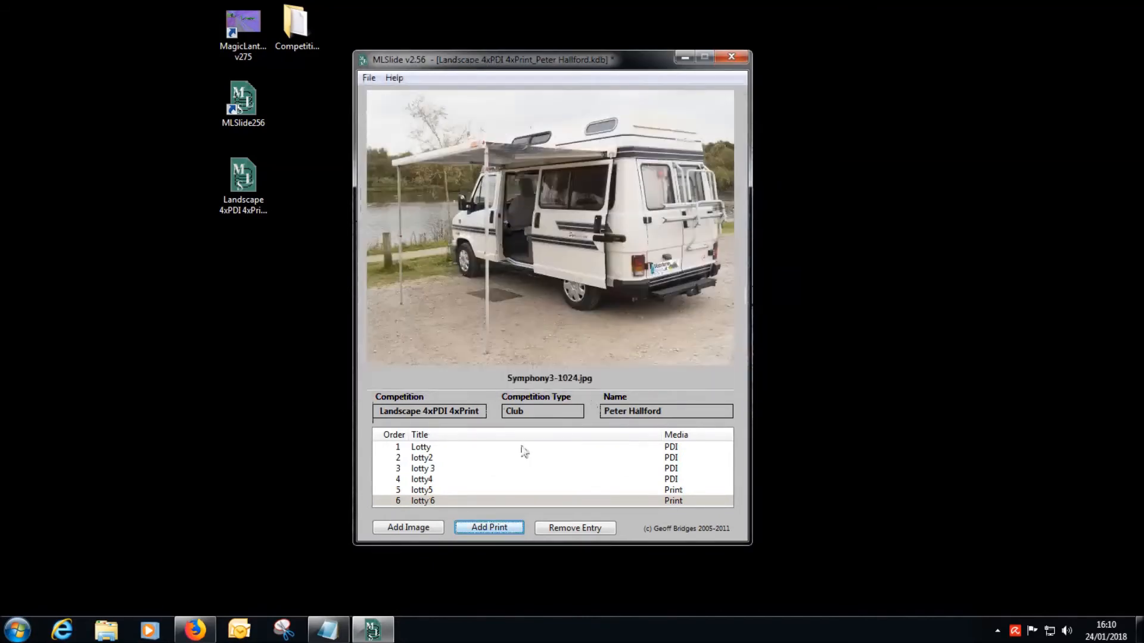
# Add another print entry titled lotty7 and begin choosing its reference image.
pyautogui.click(489, 528)
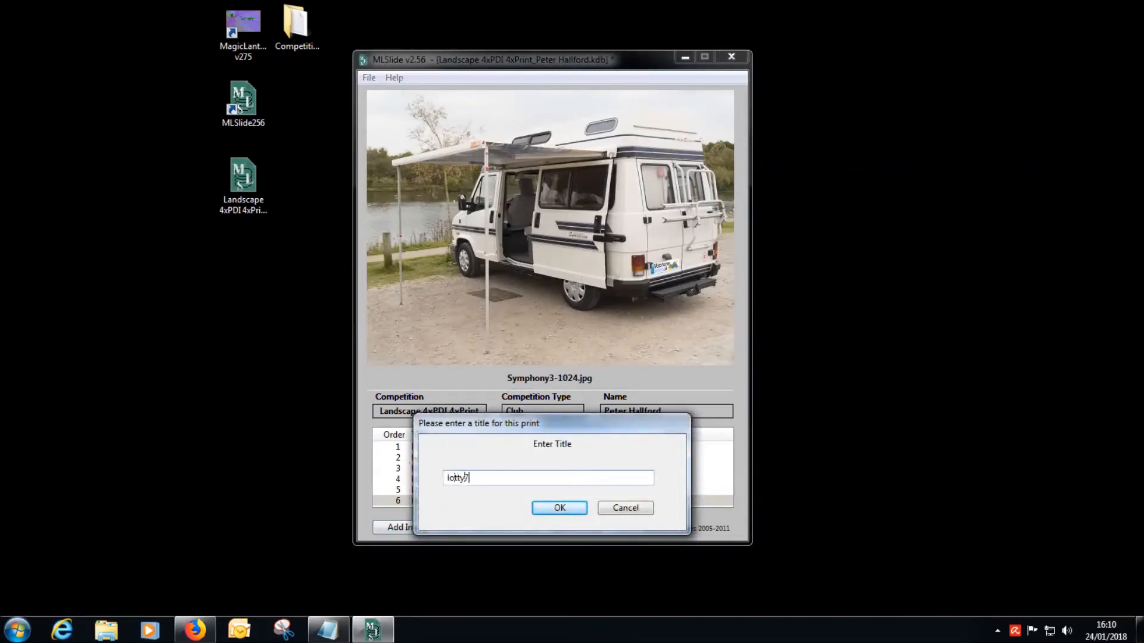
pyautogui.click(560, 507)
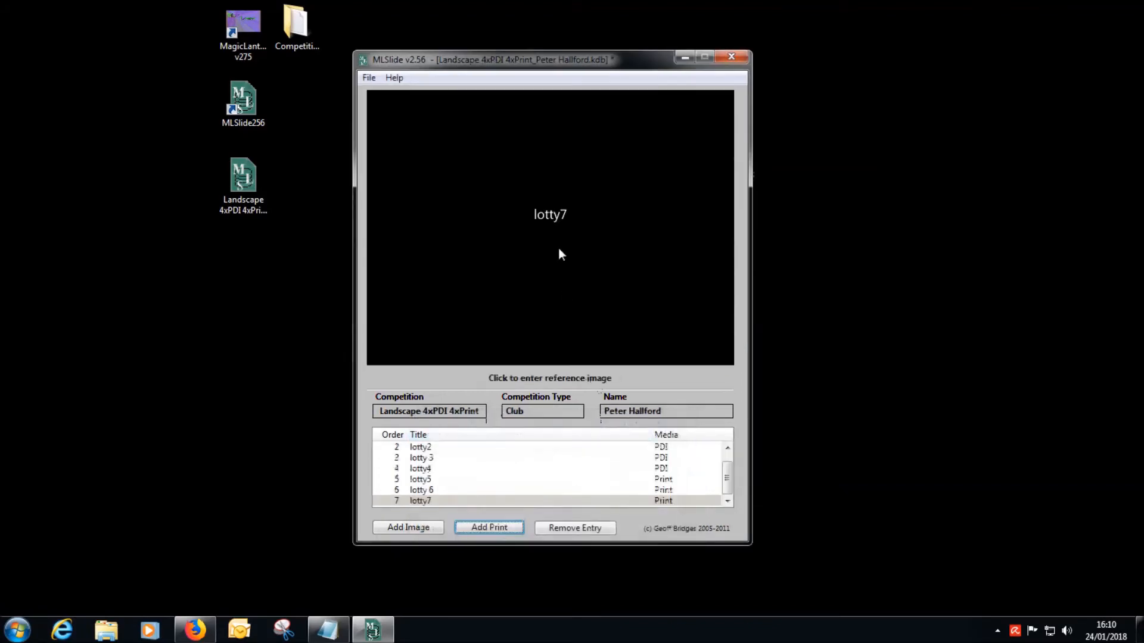
pyautogui.click(556, 218)
# Give lotty7 Symphony8-1024.jpg as reference and add print entry lotty8.
pyautogui.moveTo(751, 161); pyautogui.dragTo(756, 243)
pyautogui.doubleClick(549, 206)
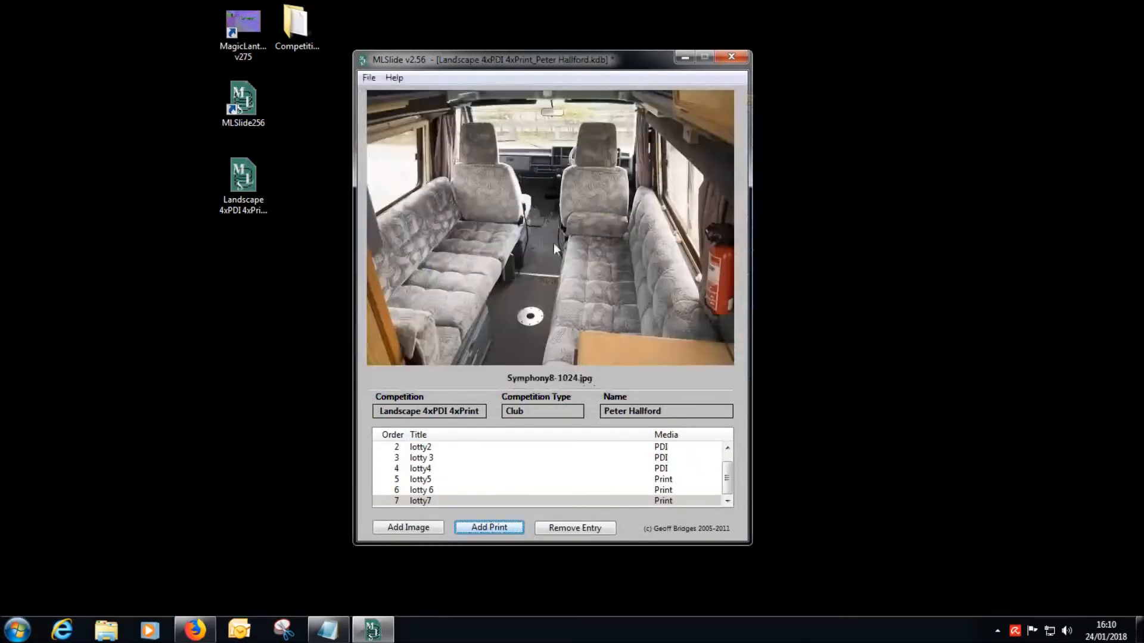
pyautogui.click(490, 527)
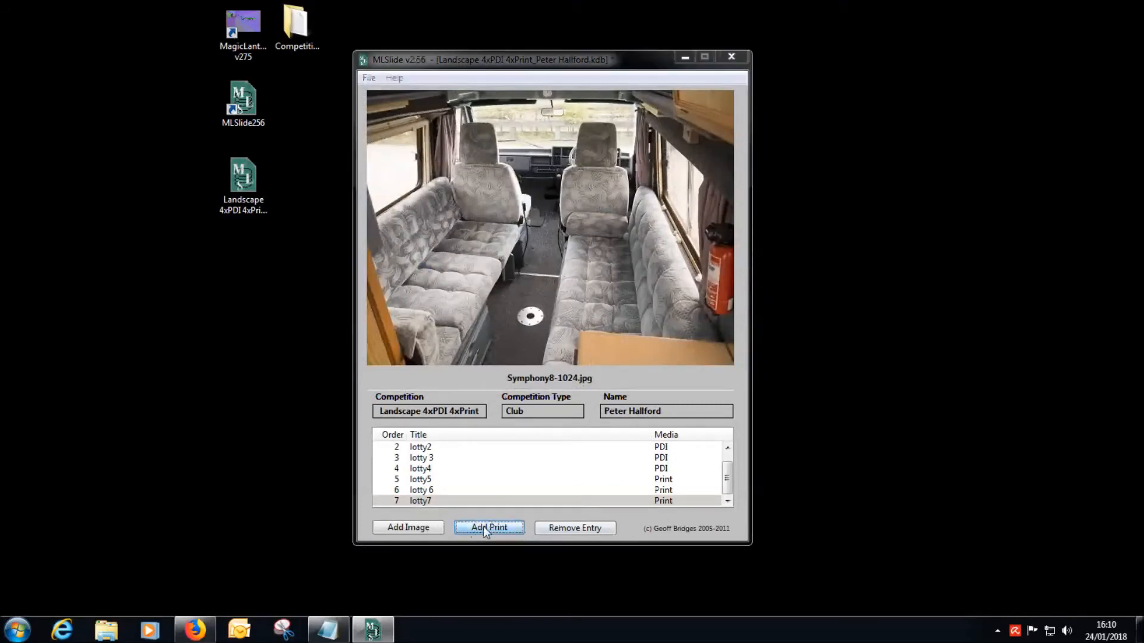
pyautogui.write('Jo')
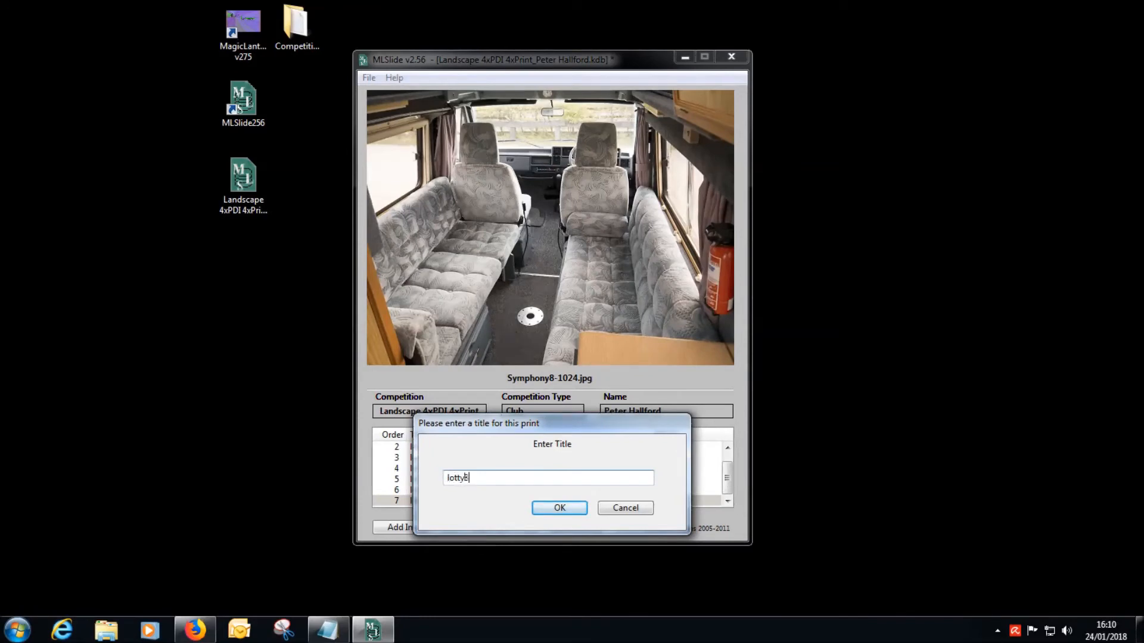
pyautogui.write('tty8')
pyautogui.click(559, 508)
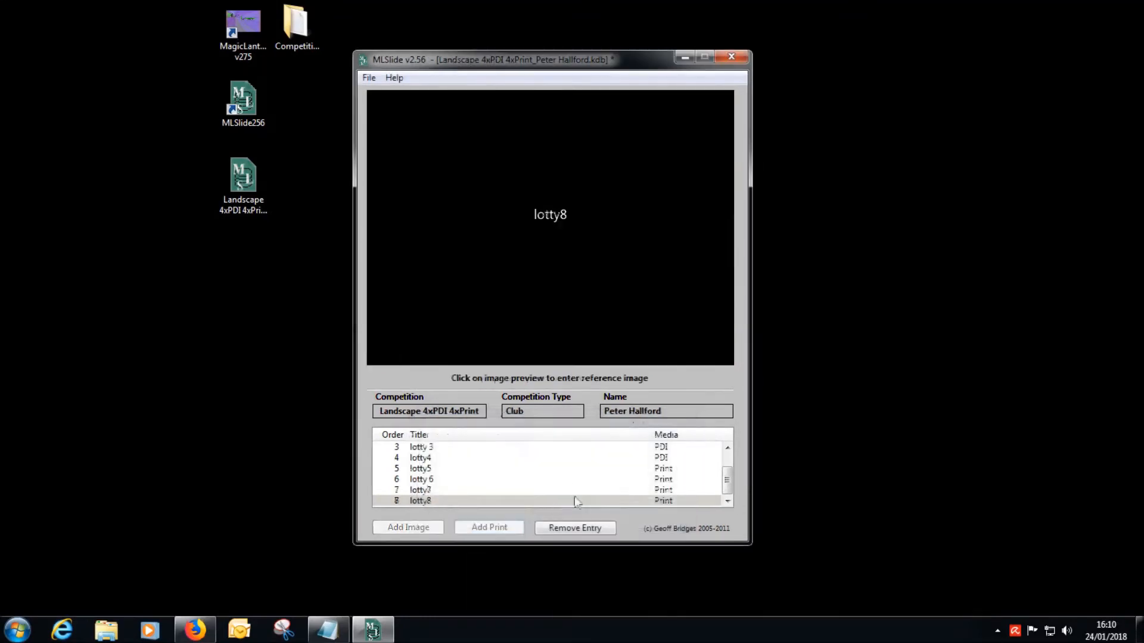
# Set Tulips.jpg from Libraries > Pictures > Sample Pictures as lotty8's reference image.
pyautogui.click(547, 203)
pyautogui.scroll(-8, 640, 182)
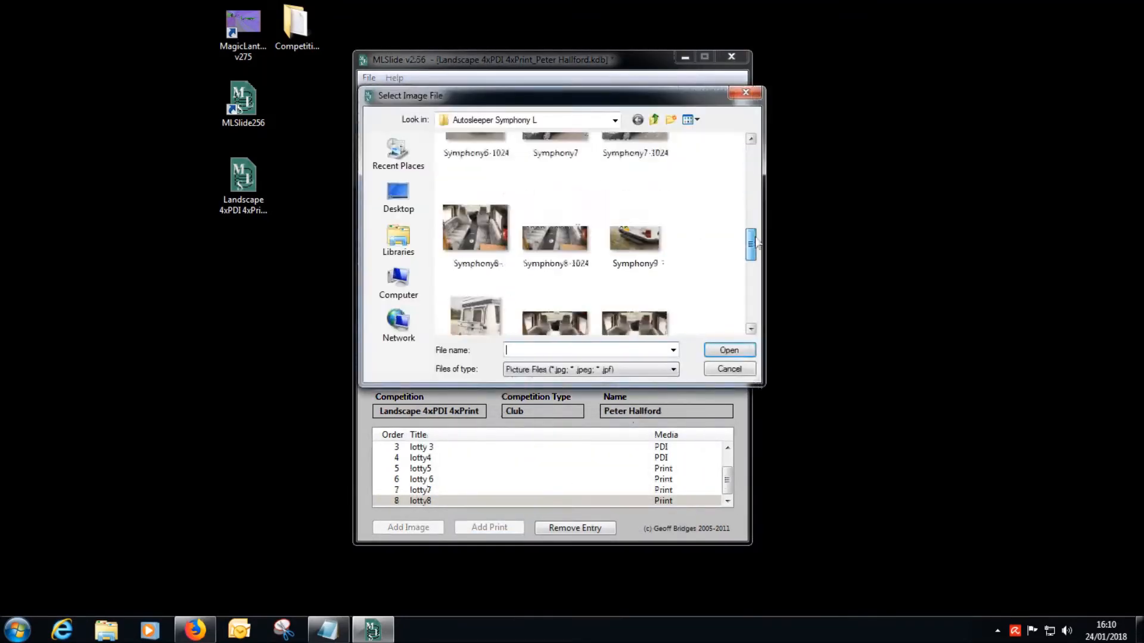
pyautogui.click(398, 242)
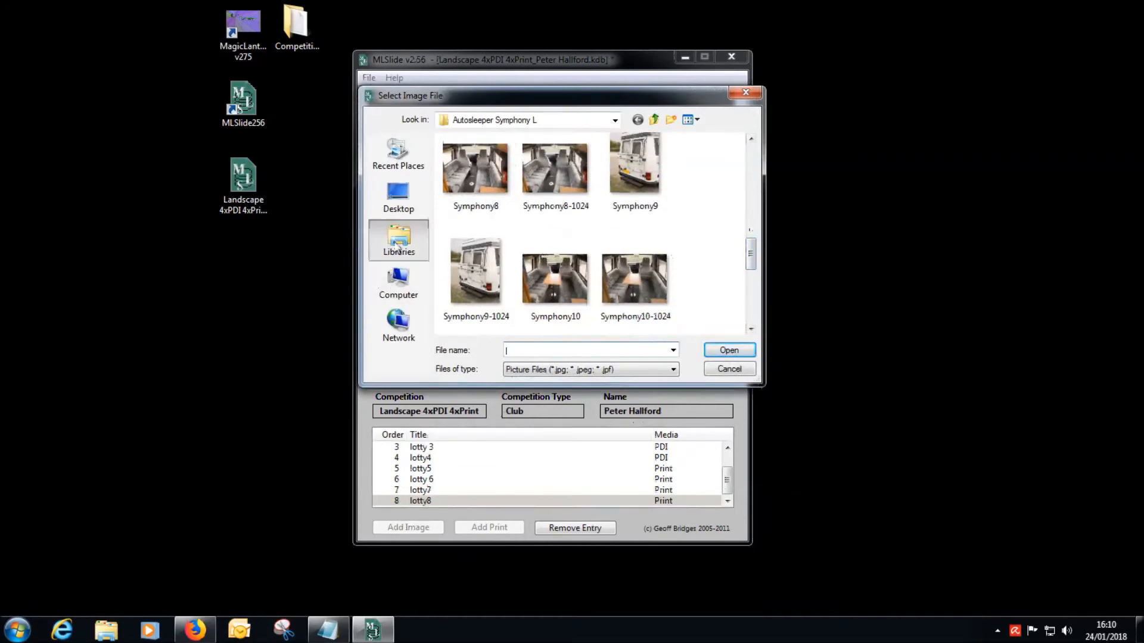
pyautogui.doubleClick(641, 186)
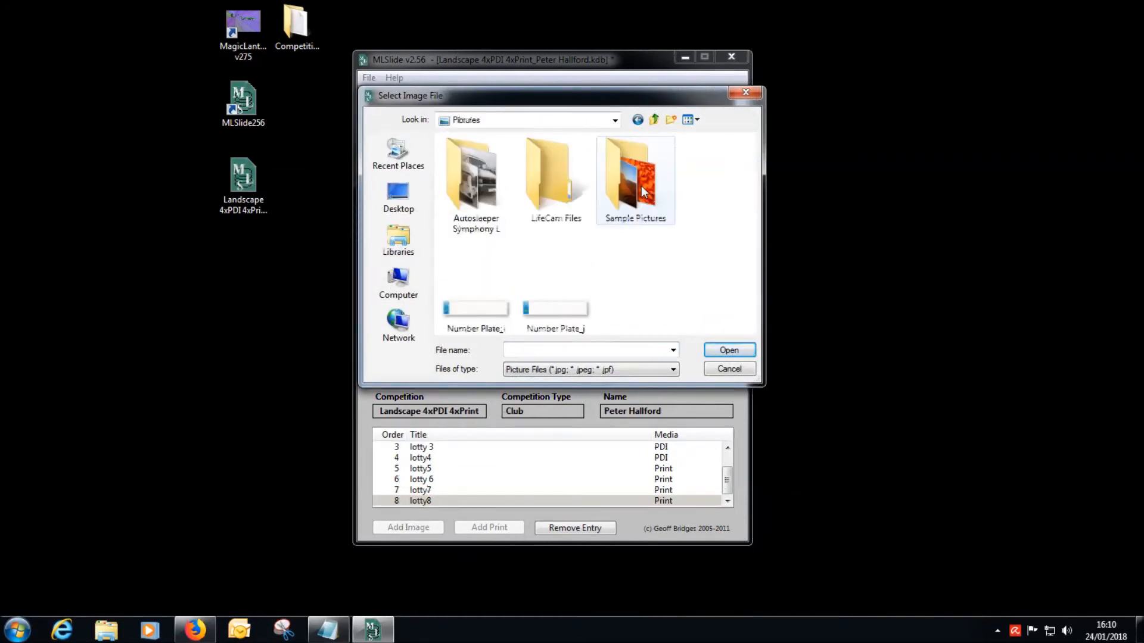
pyautogui.doubleClick(638, 183)
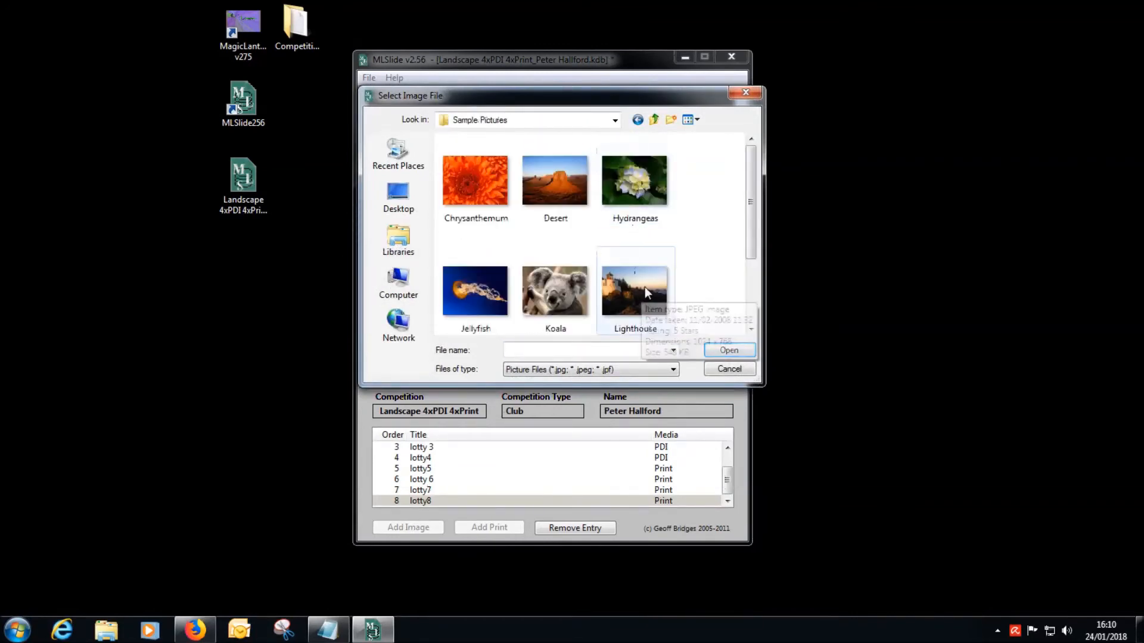
pyautogui.scroll(-1, 641, 287)
pyautogui.click(561, 295)
pyautogui.doubleClick(561, 295)
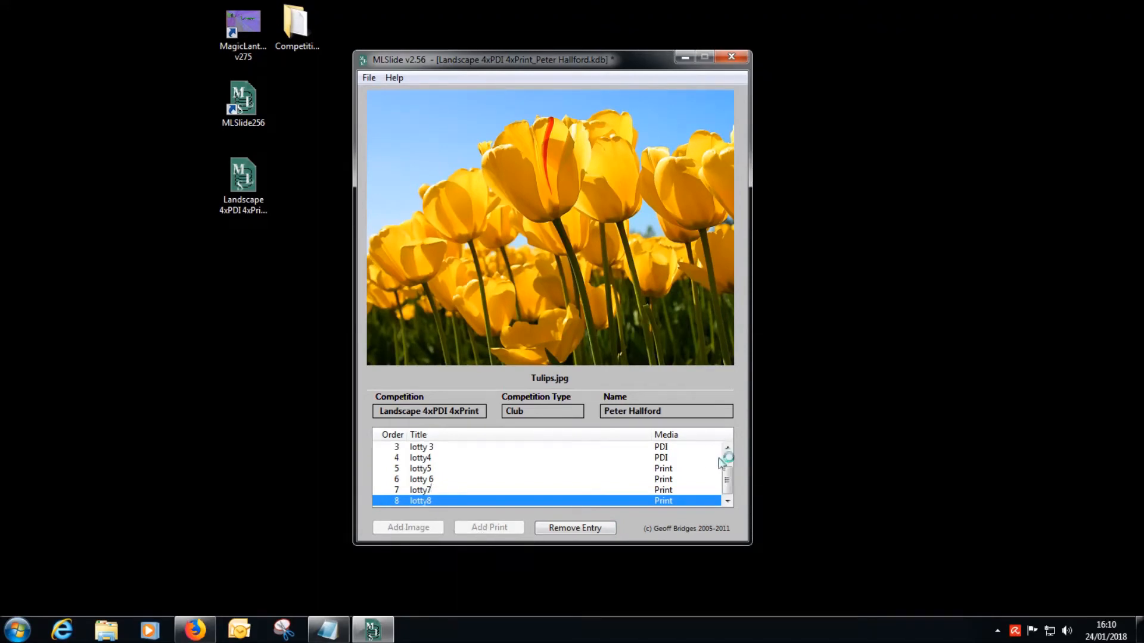
pyautogui.moveTo(726, 479); pyautogui.dragTo(726, 449)
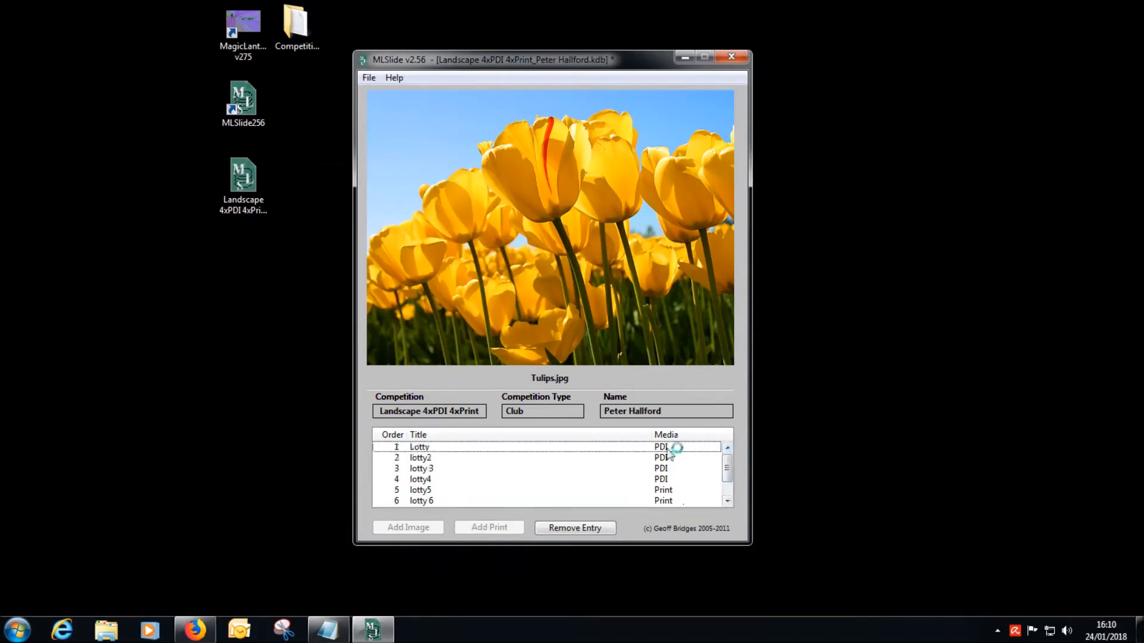
pyautogui.moveTo(727, 462); pyautogui.dragTo(726, 477)
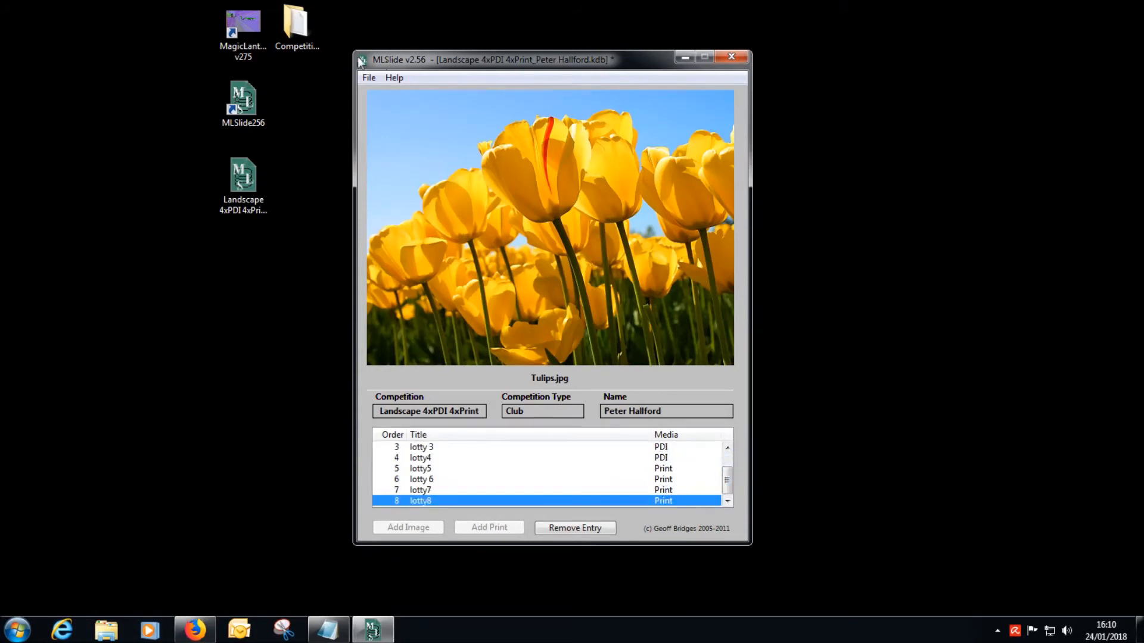
# Save the Landscape 4xPDI 4xPrint submission to the Desktop without showing it, then close MLSlide.
pyautogui.click(370, 81)
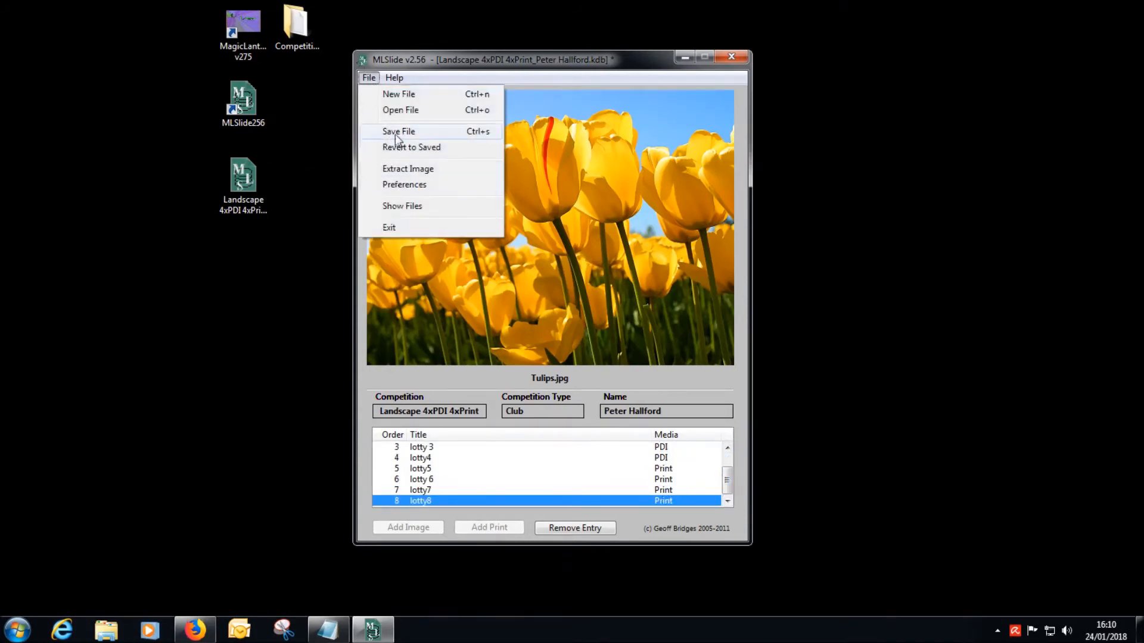
pyautogui.click(565, 356)
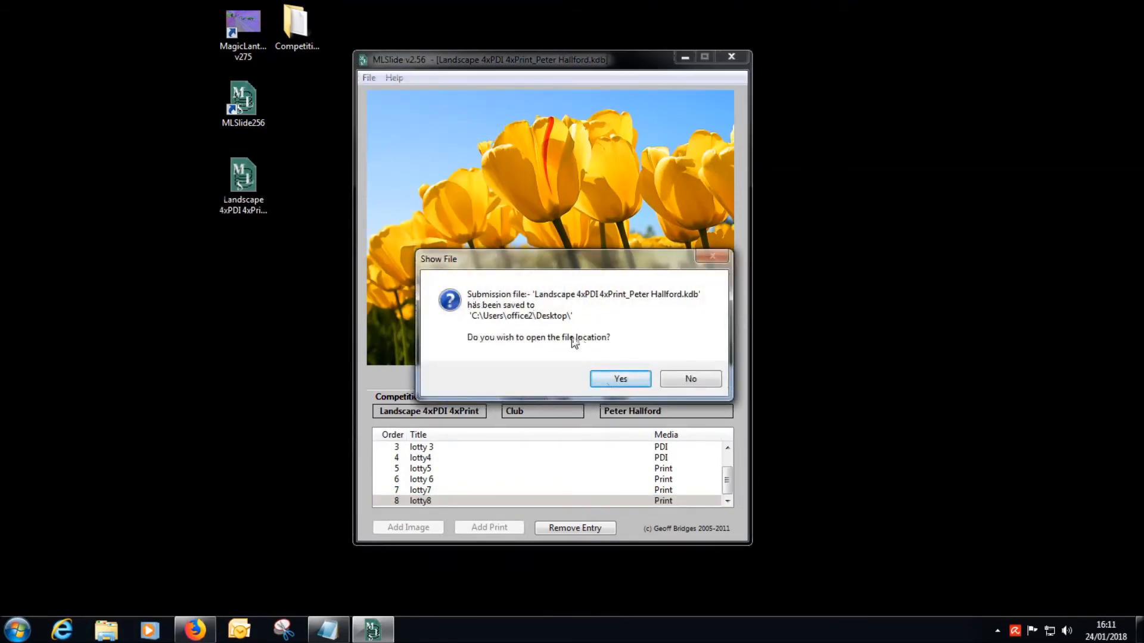
pyautogui.click(256, 209)
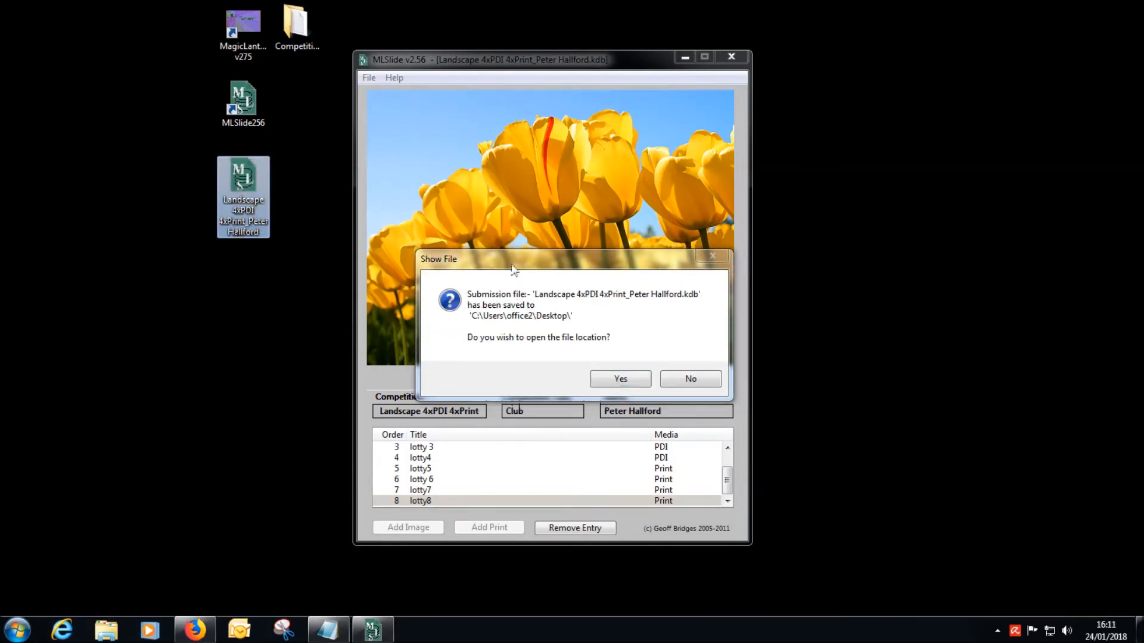
pyautogui.click(690, 381)
pyautogui.click(733, 57)
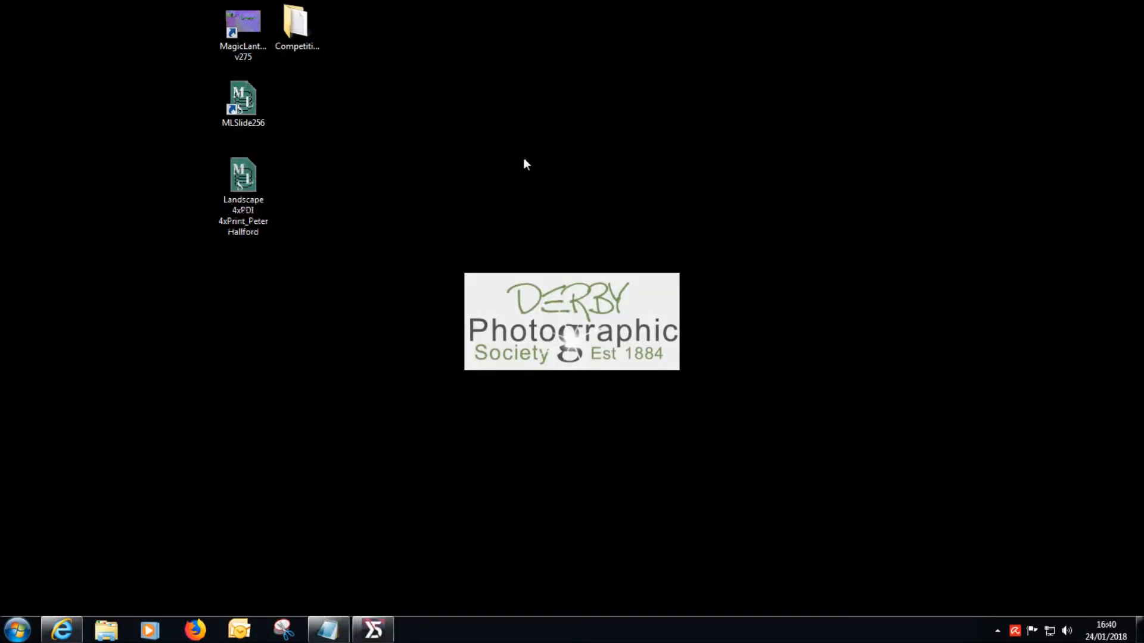
# Bring up the society login page, paste a password, and clear the wrongly pasted text.
pyautogui.click(241, 183)
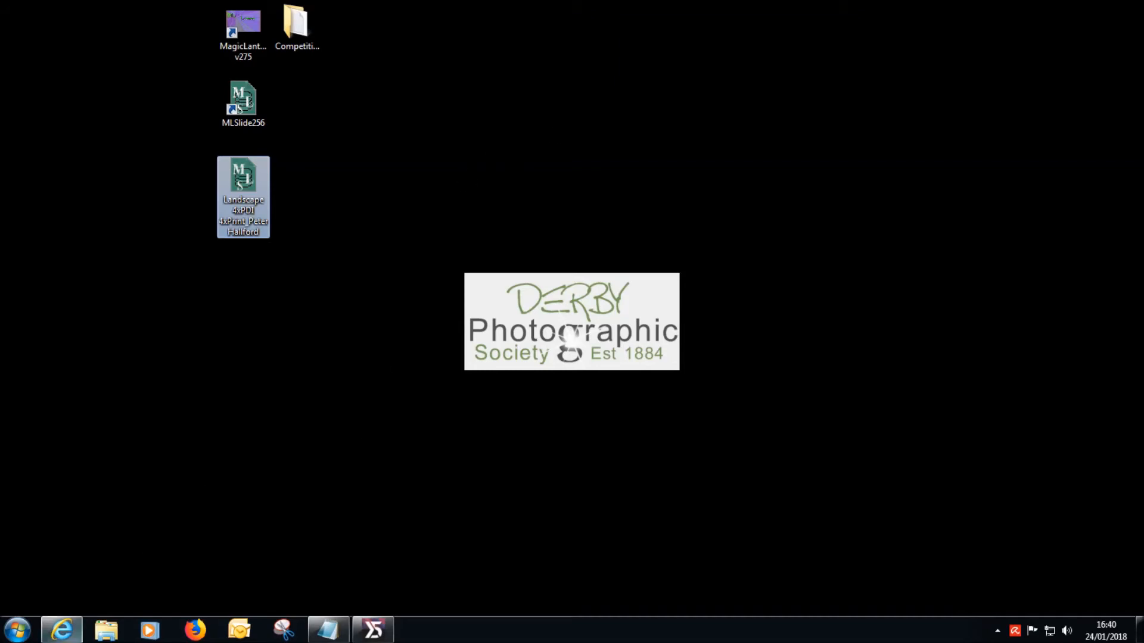
pyautogui.click(69, 628)
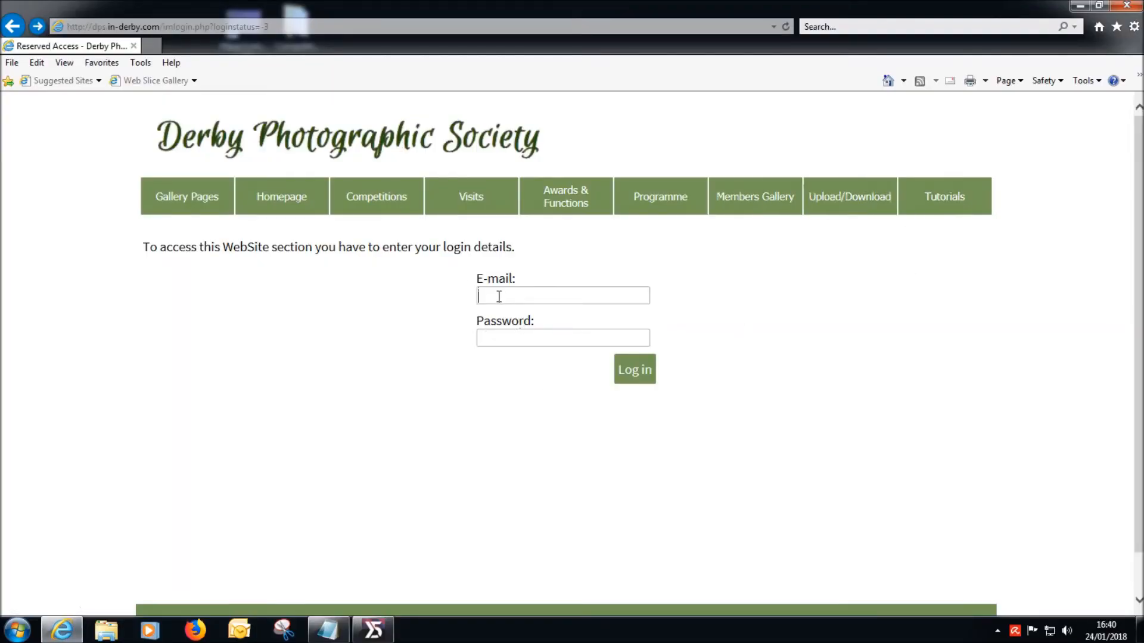
pyautogui.rightClick(495, 338)
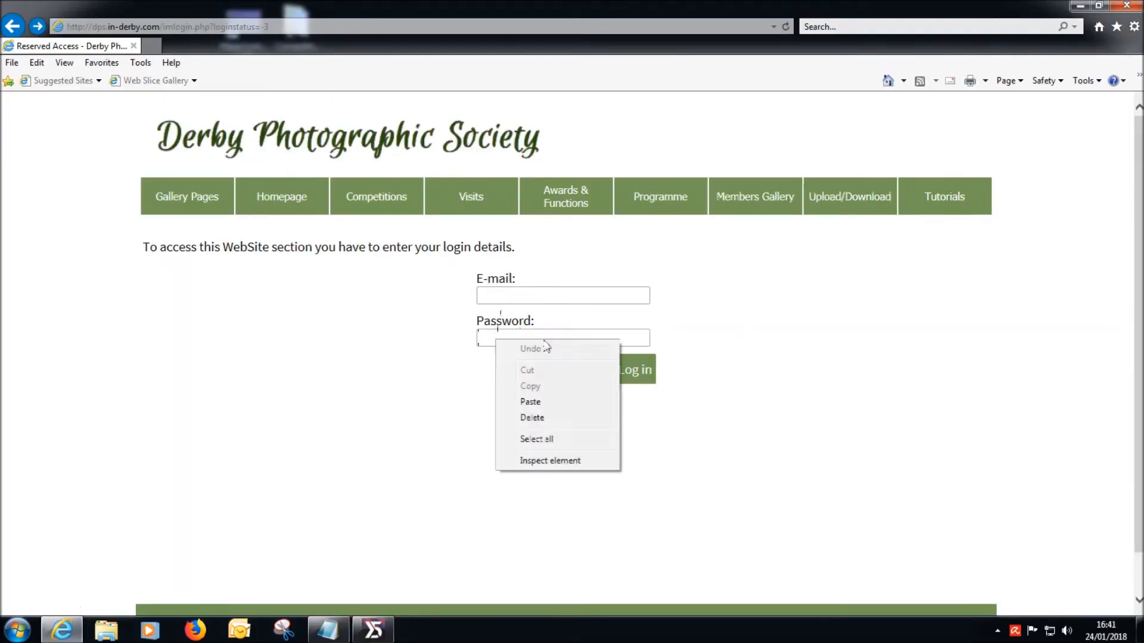
pyautogui.click(523, 401)
pyautogui.click(641, 339)
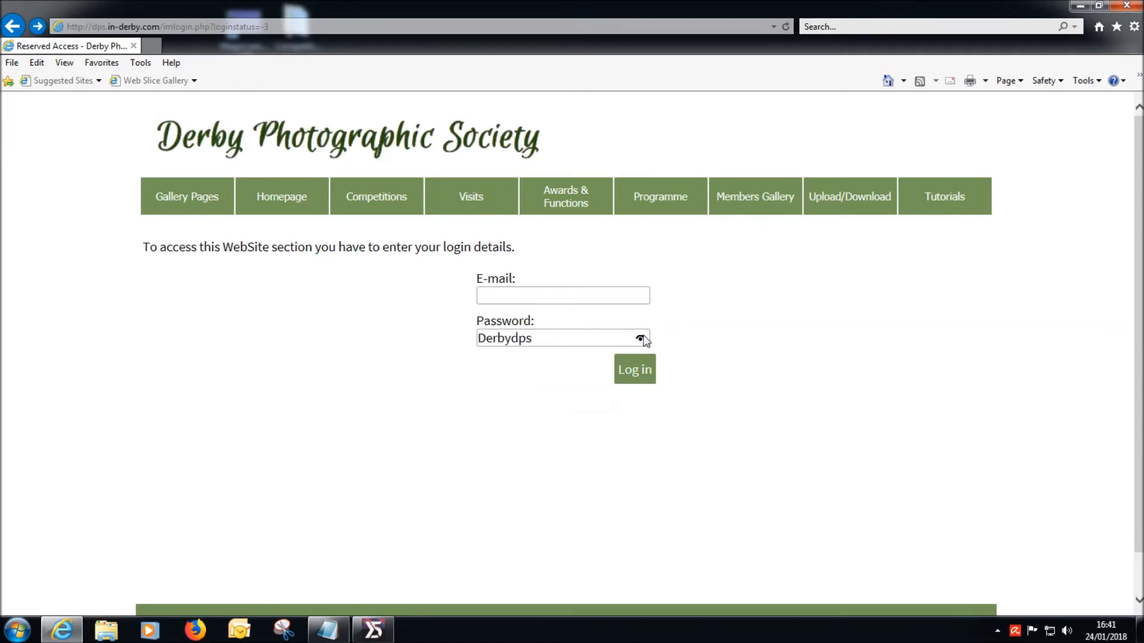
pyautogui.moveTo(566, 338); pyautogui.dragTo(477, 338)
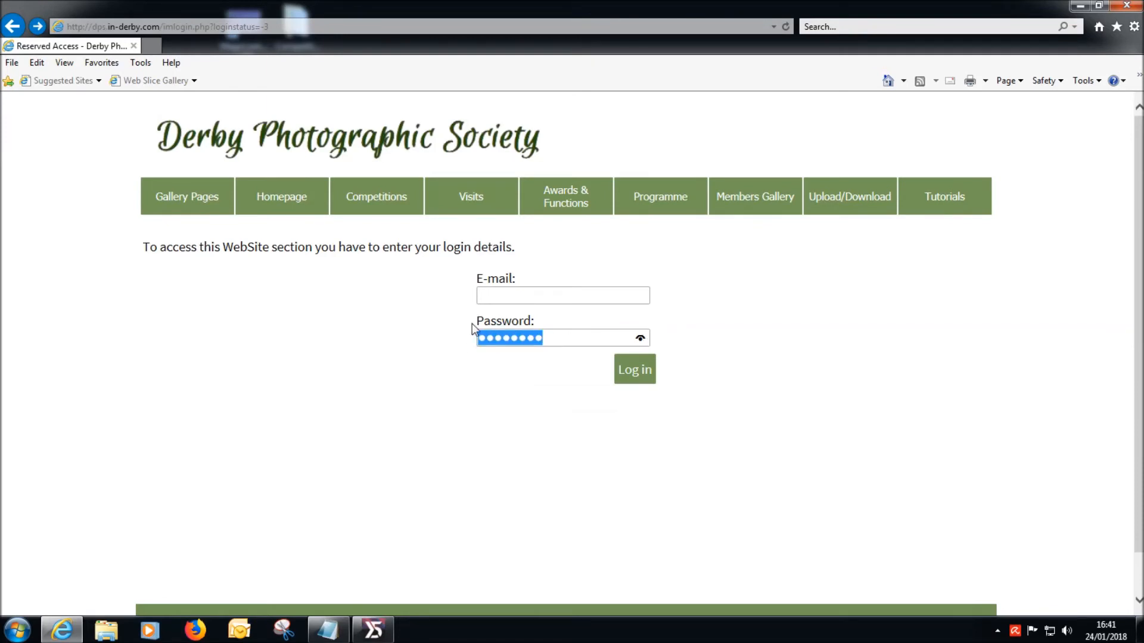
pyautogui.press('BackSpace')
# Copy the password from the notes into the Password field and start entering the username.
pyautogui.click(327, 630)
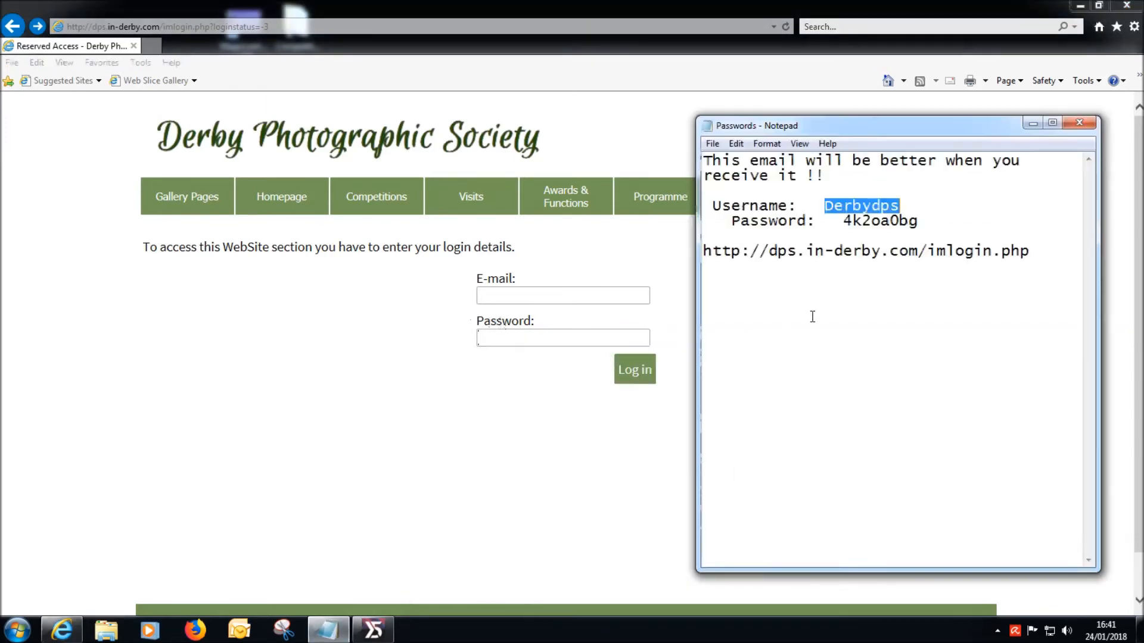
pyautogui.click(864, 223)
pyautogui.moveTo(844, 224); pyautogui.dragTo(918, 224)
pyautogui.rightClick(901, 220)
pyautogui.click(934, 266)
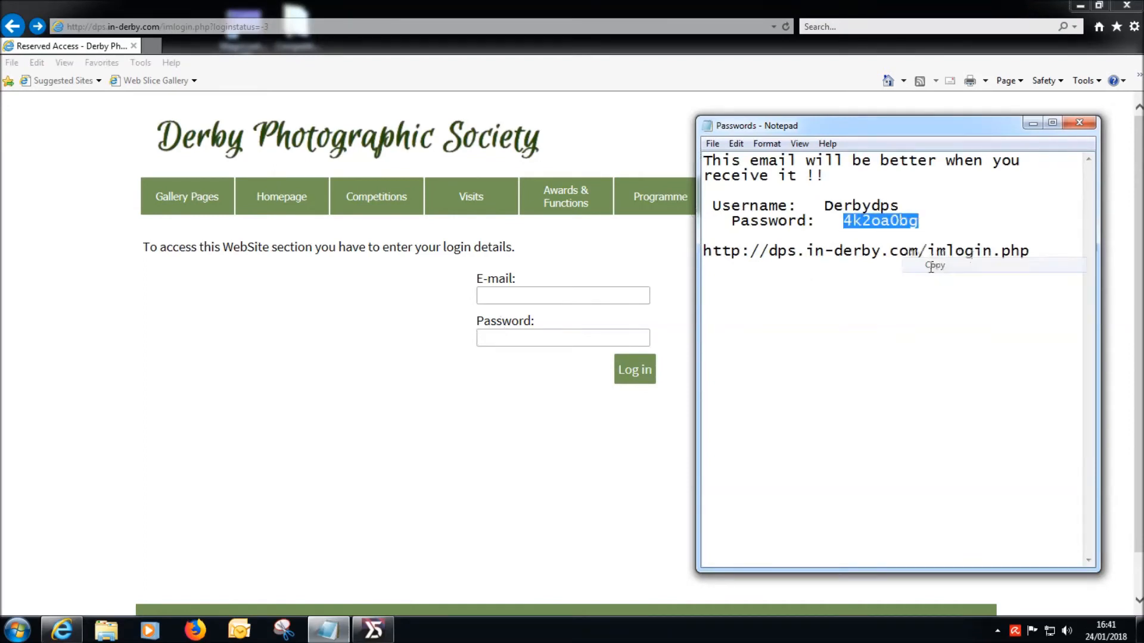
pyautogui.click(483, 338)
pyautogui.rightClick(489, 337)
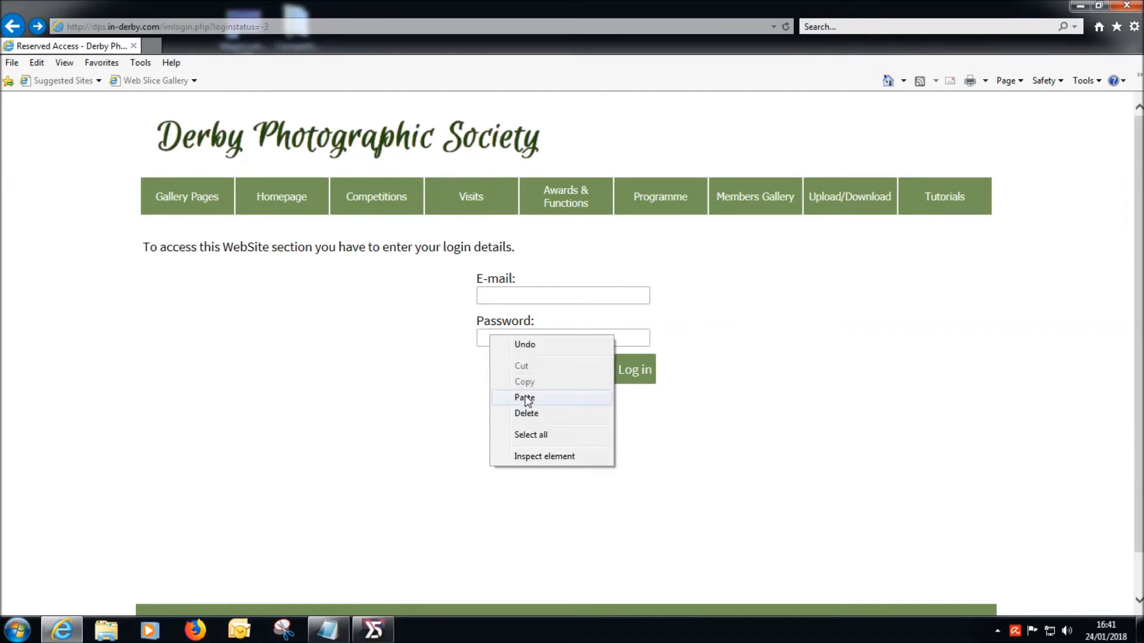
pyautogui.click(525, 397)
pyautogui.write('Derbydps')
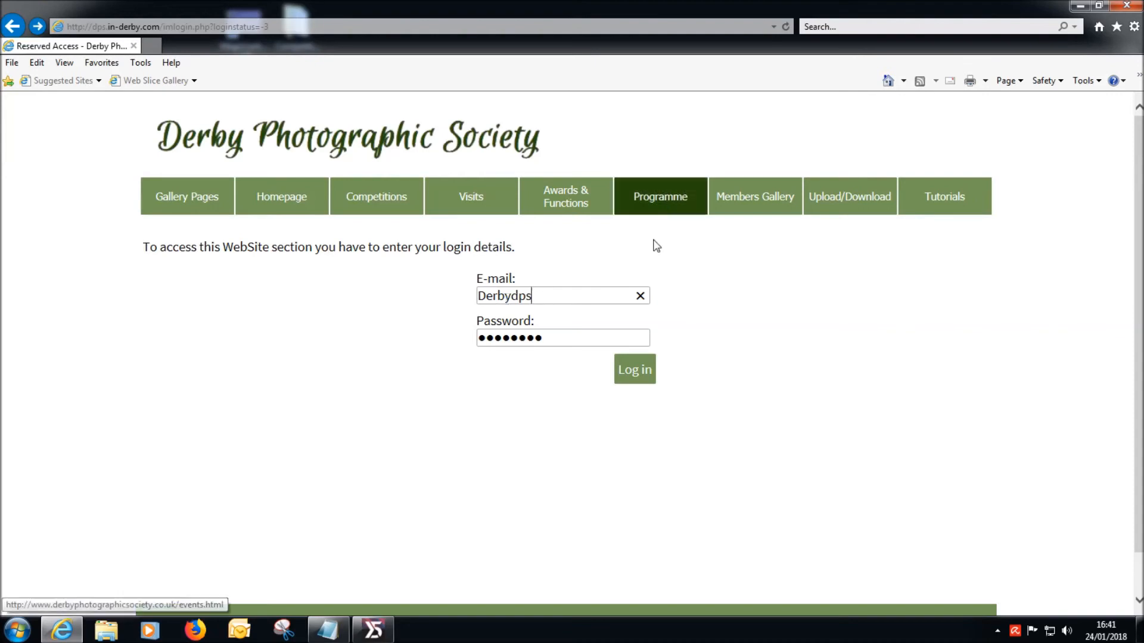
# Log in to the members area and attach the saved MLSlide submission file for upload.
pyautogui.click(636, 370)
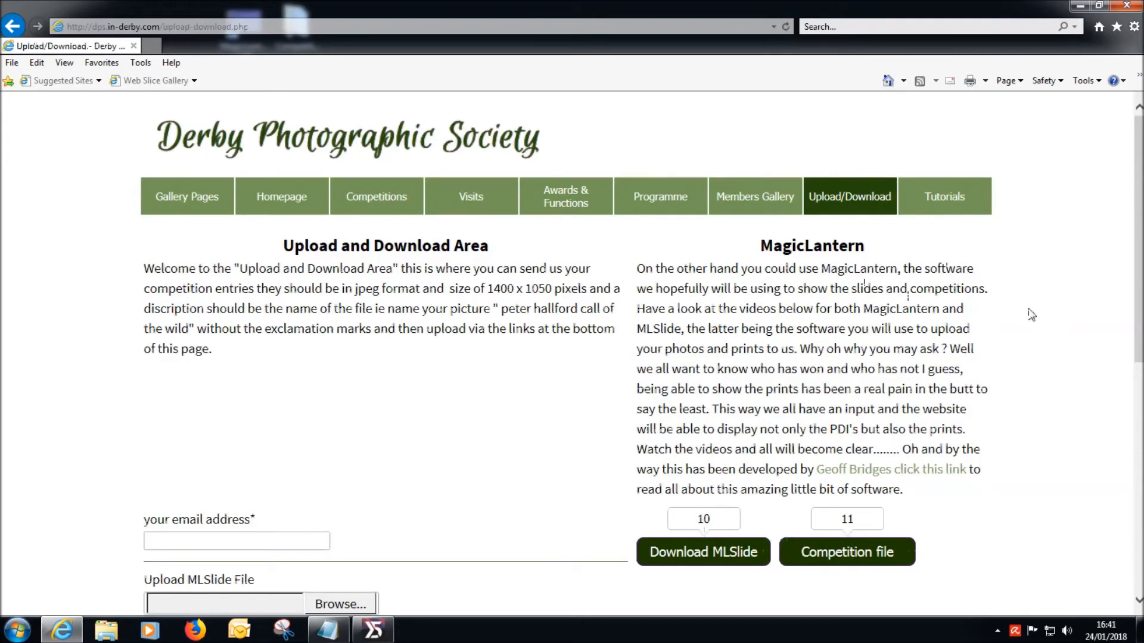
pyautogui.scroll(-3, 1036, 316)
pyautogui.scroll(-3, 1049, 321)
pyautogui.scroll(6, 1051, 350)
pyautogui.scroll(-2, 258, 429)
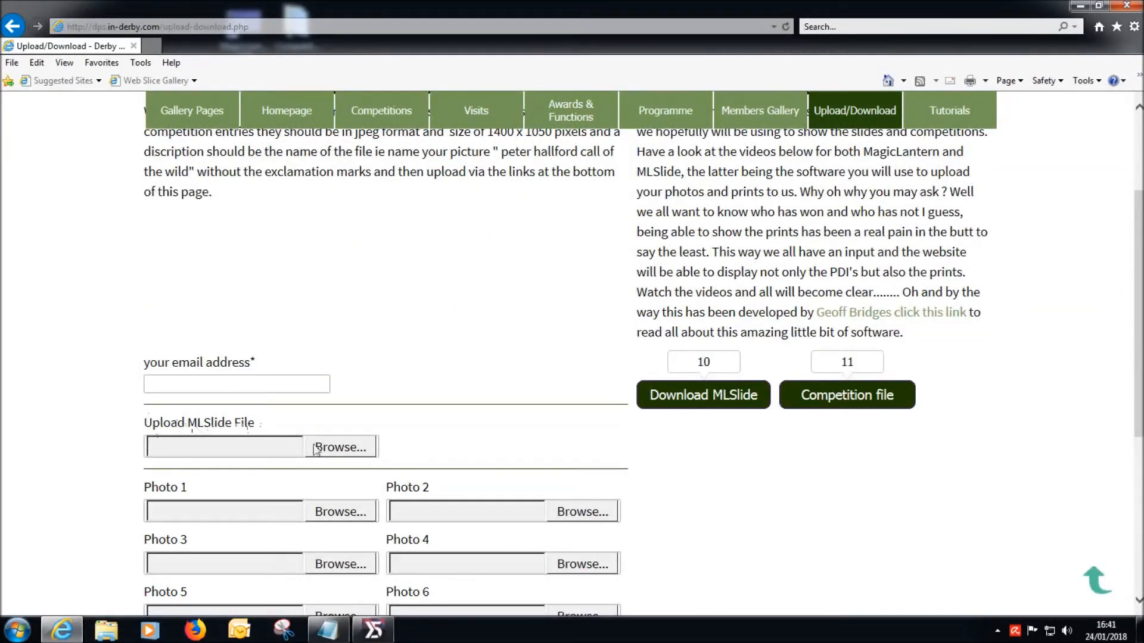
pyautogui.click(335, 448)
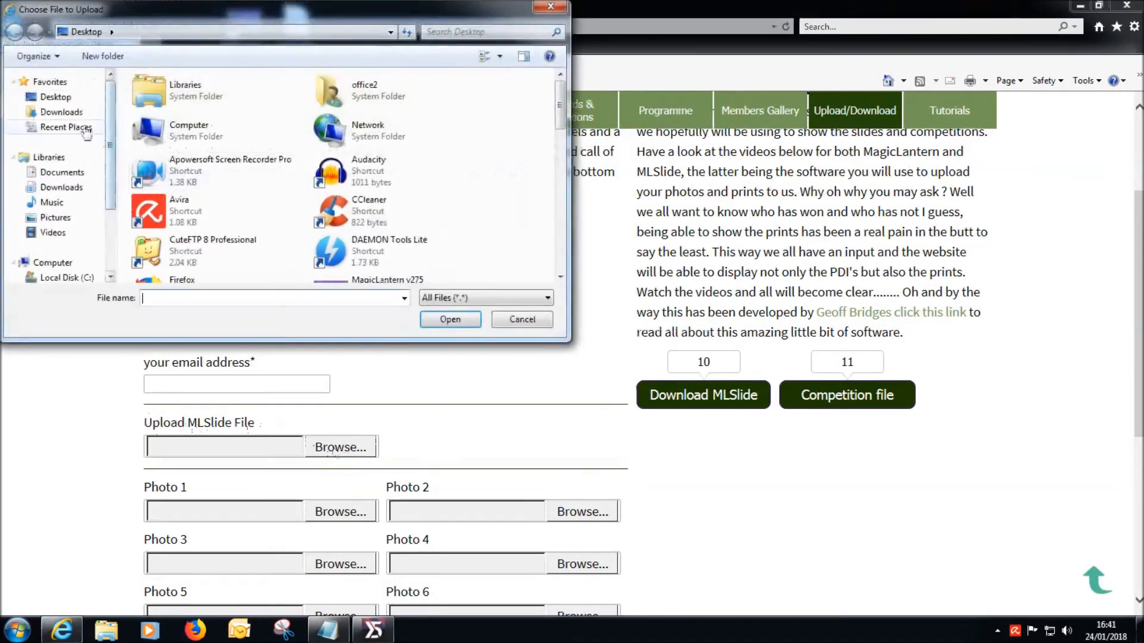
pyautogui.moveTo(564, 132); pyautogui.dragTo(554, 262)
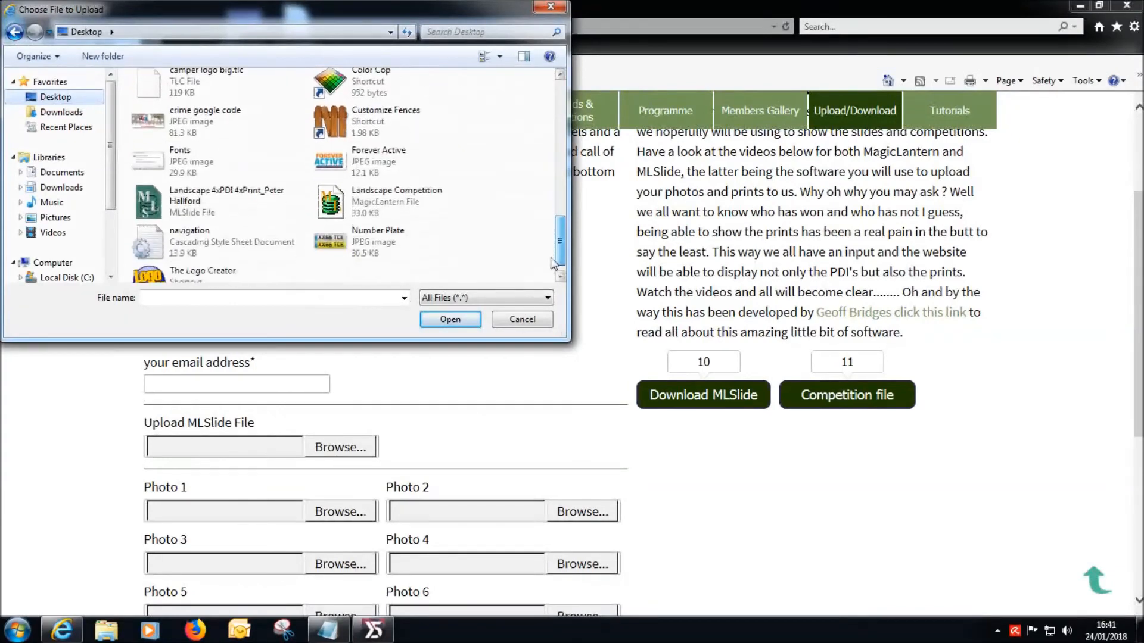
pyautogui.click(205, 201)
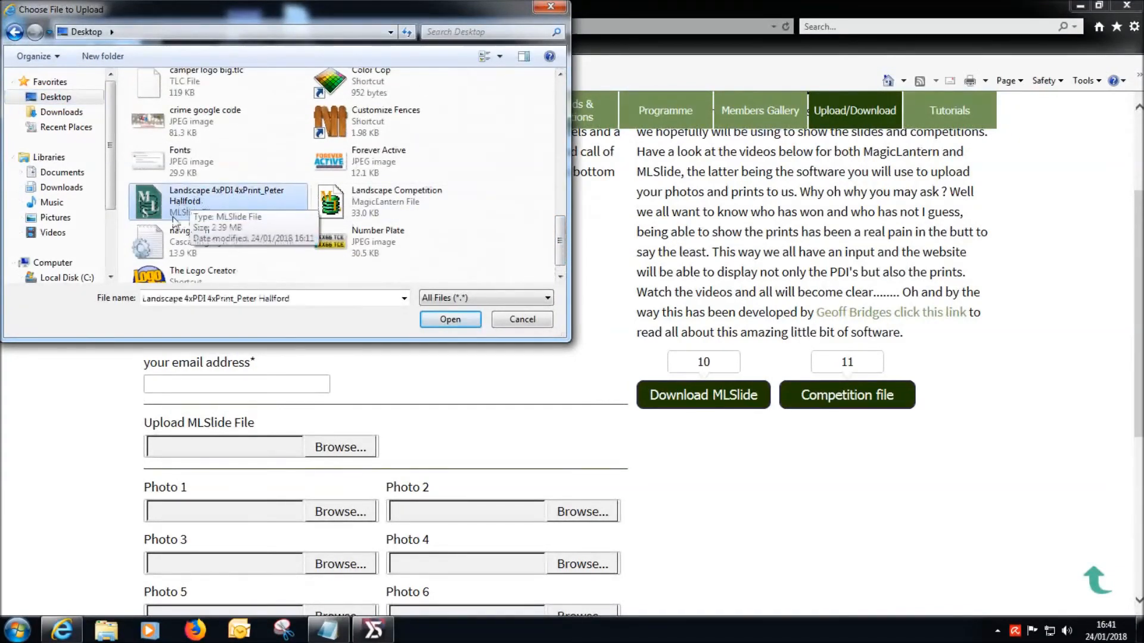
pyautogui.click(451, 320)
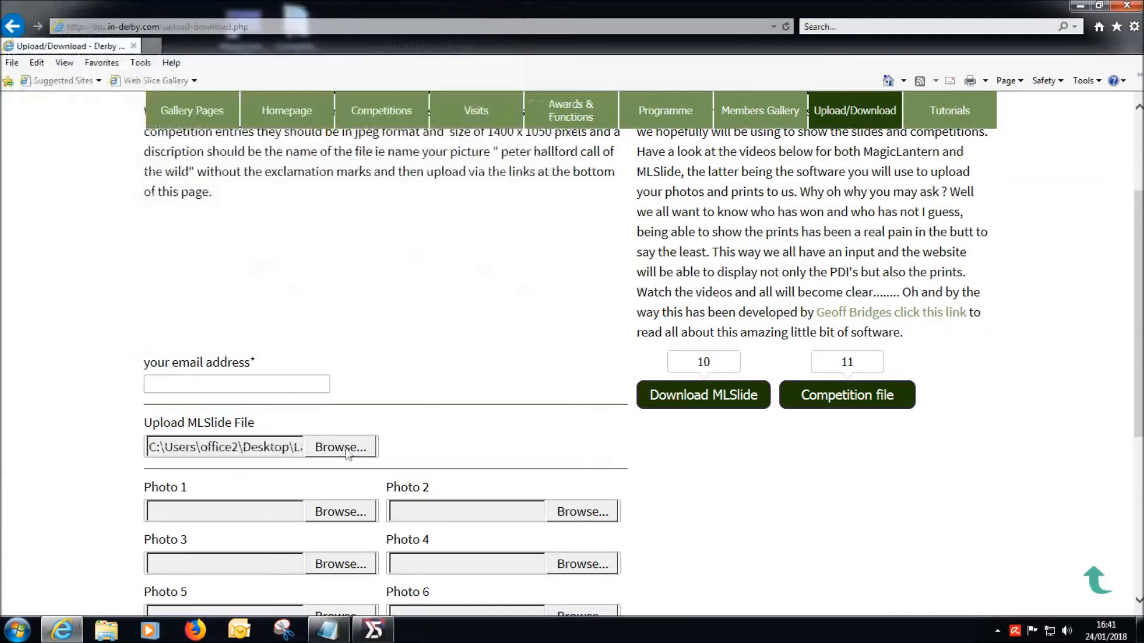
# Fill in the e-mail address and comment 'gddgdg', send the entry, then close the browser.
pyautogui.click(181, 385)
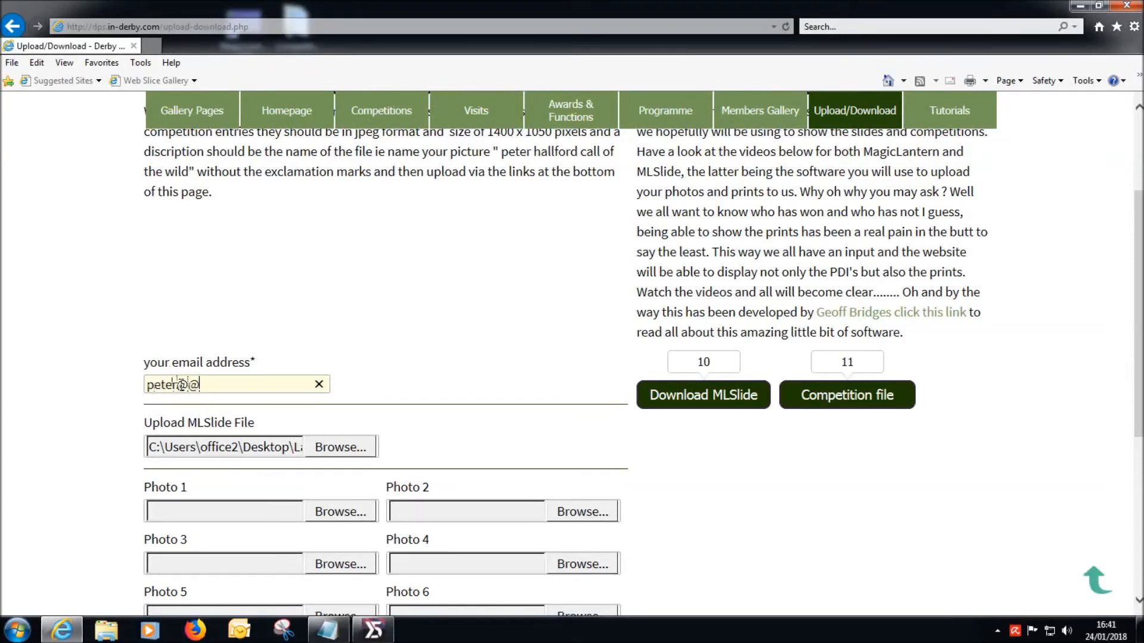
pyautogui.scroll(-3, 508, 325)
pyautogui.click(356, 522)
pyautogui.write('gddgdg')
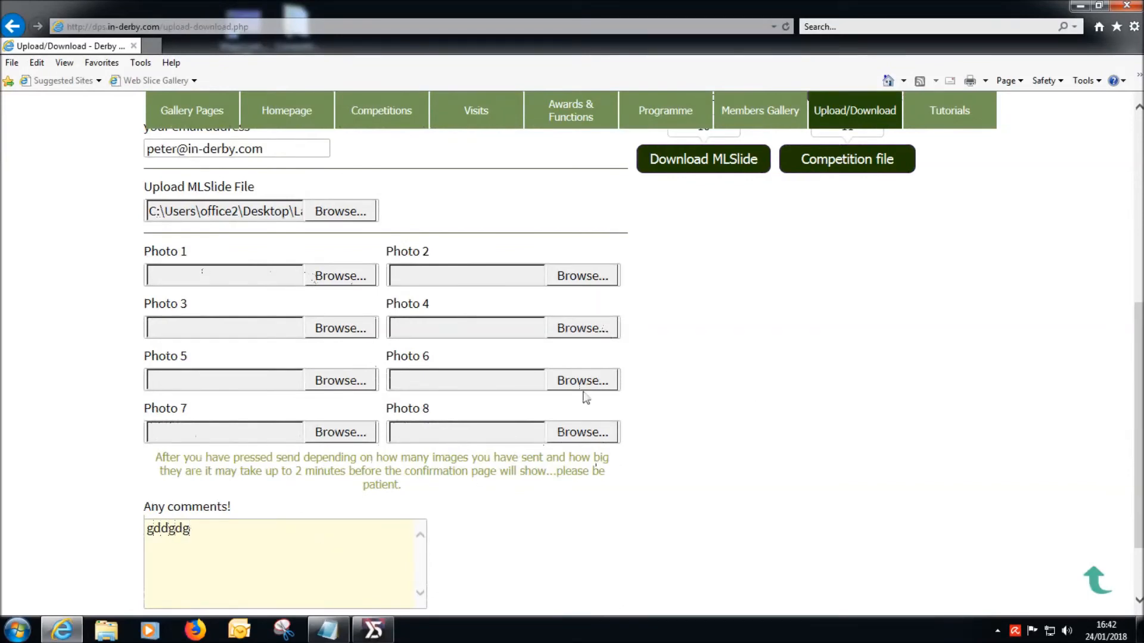
pyautogui.scroll(2, 290, 344)
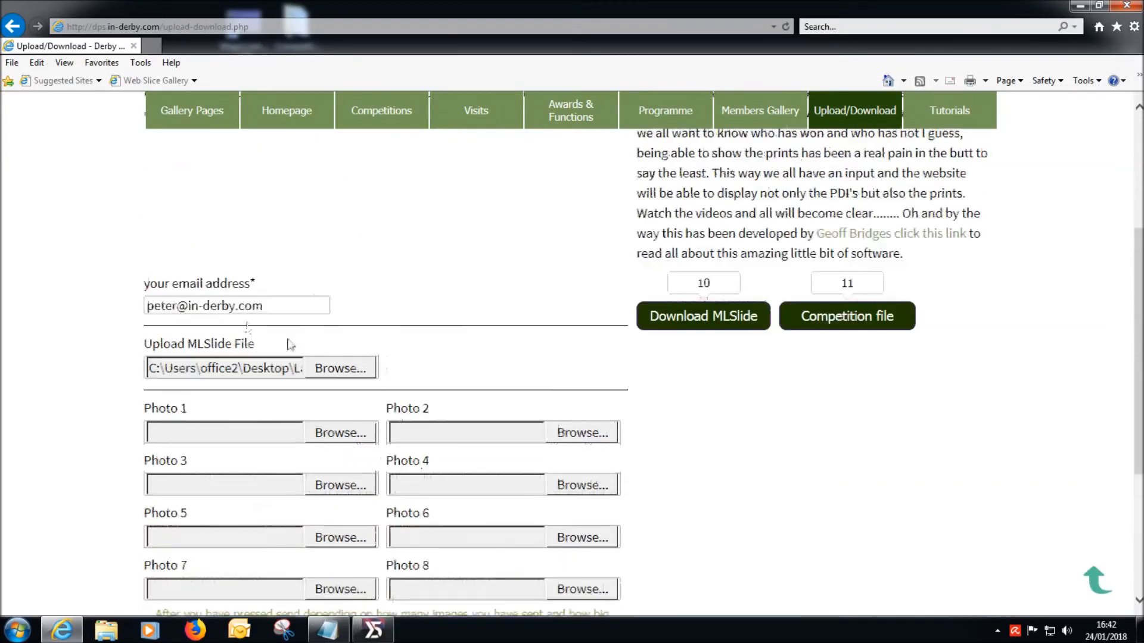
pyautogui.scroll(-3, 460, 355)
pyautogui.click(385, 544)
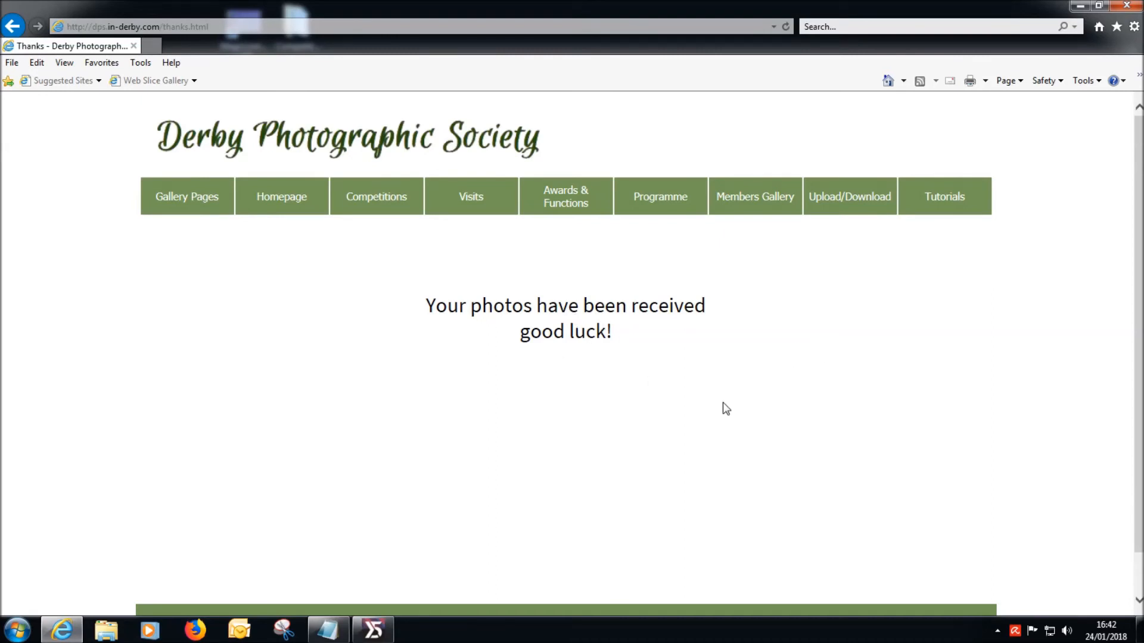
pyautogui.click(1127, 8)
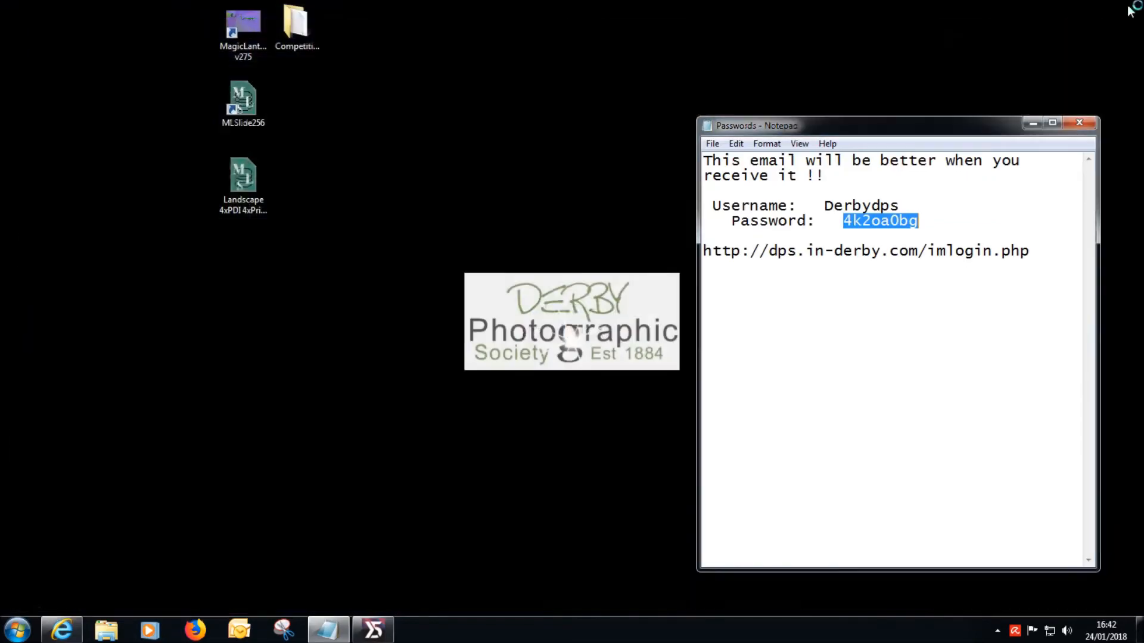
# Put Notepad aside, start Firefox, check the signed-in Google account, and go to the Gmail inbox.
pyautogui.click(1034, 124)
pyautogui.click(195, 630)
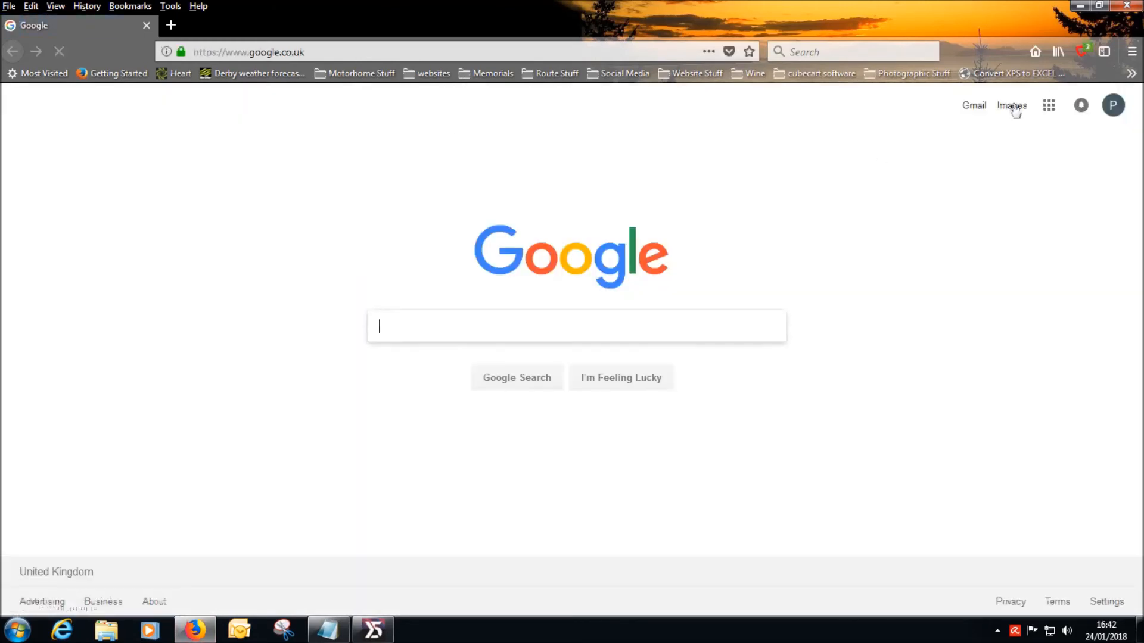
pyautogui.click(1114, 107)
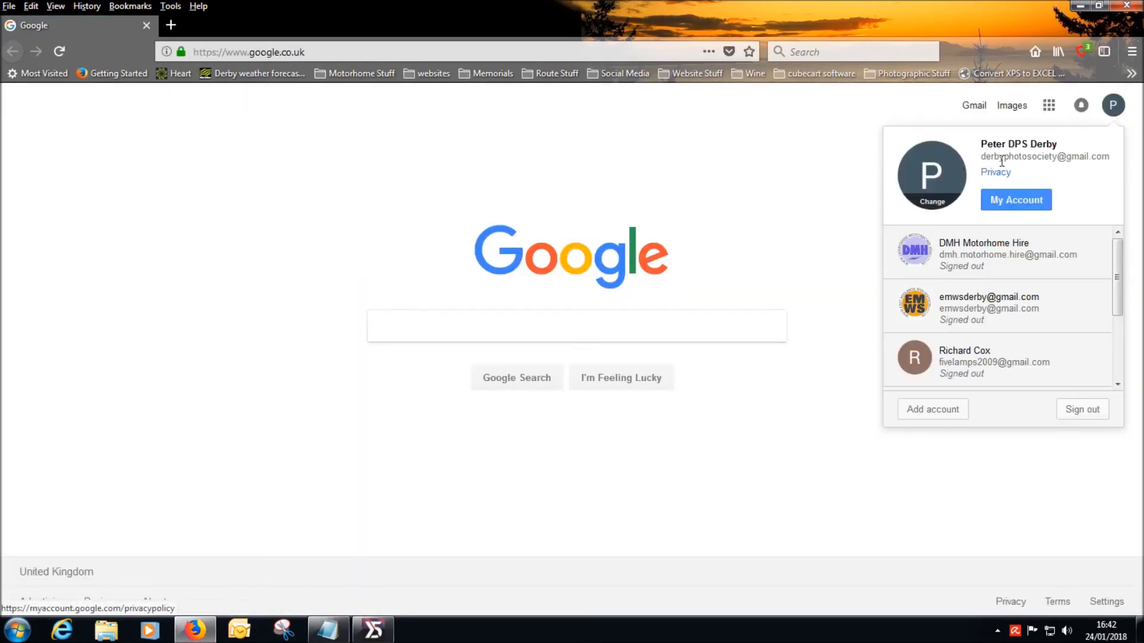
pyautogui.click(812, 114)
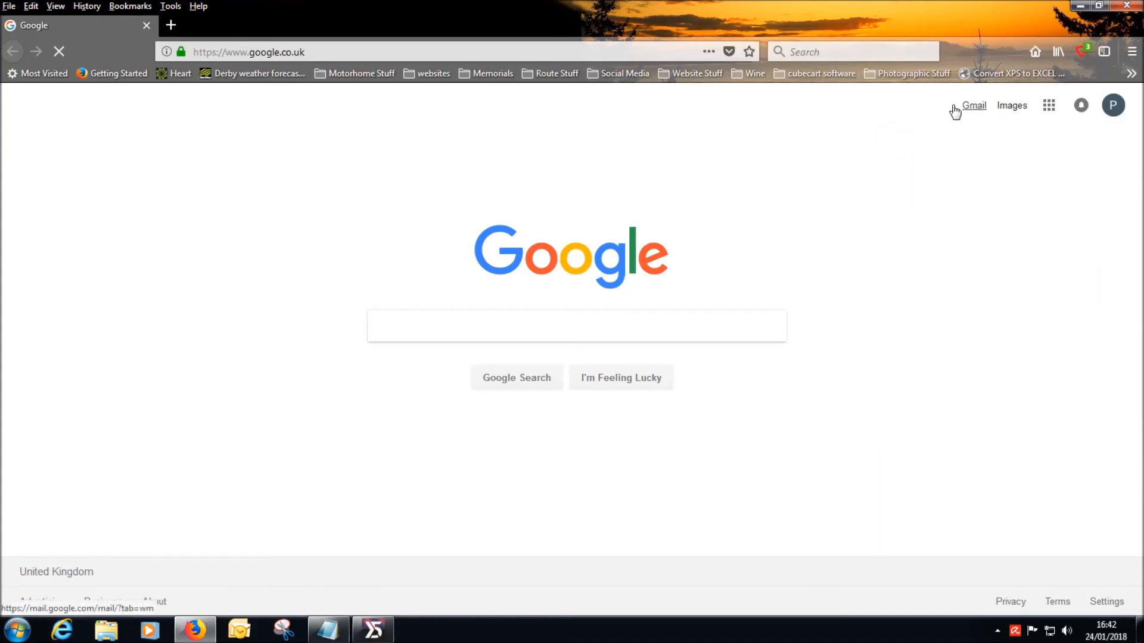
pyautogui.click(974, 107)
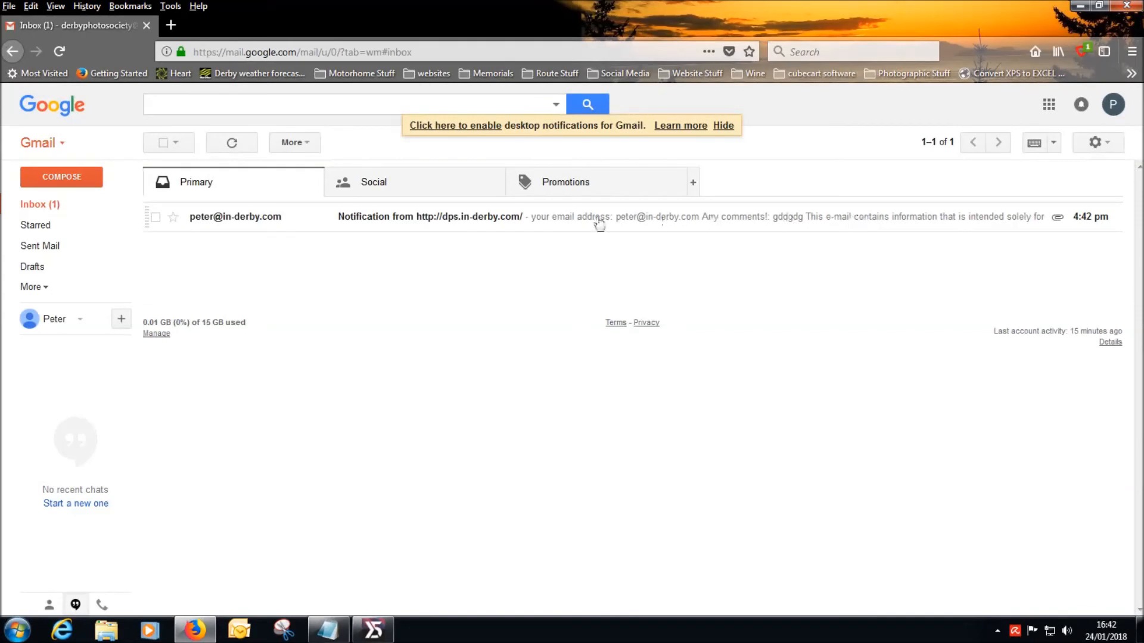
# Open the dps.in-derby.com notification email and choose to save its .kdb attachment.
pyautogui.click(355, 218)
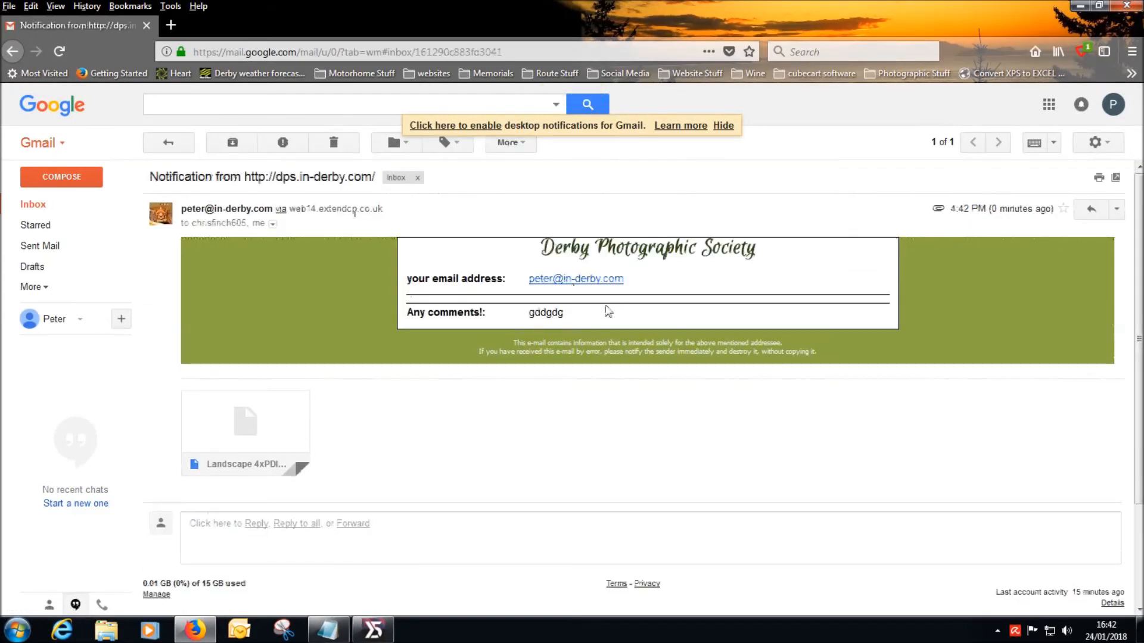
pyautogui.moveTo(234, 431)
pyautogui.moveTo(216, 456)
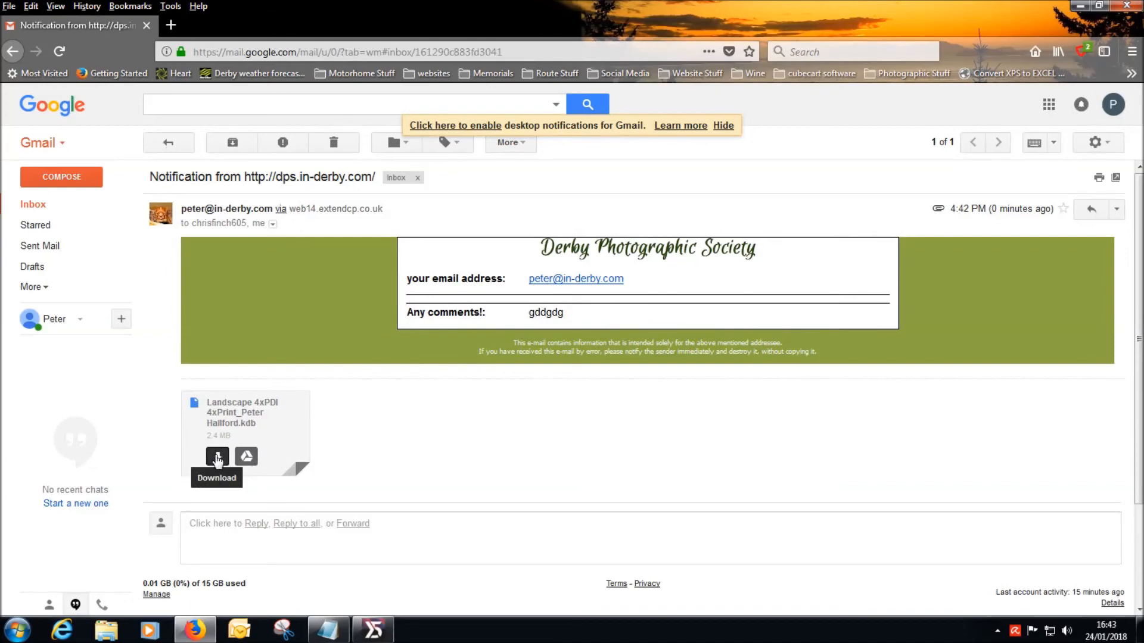
pyautogui.click(217, 457)
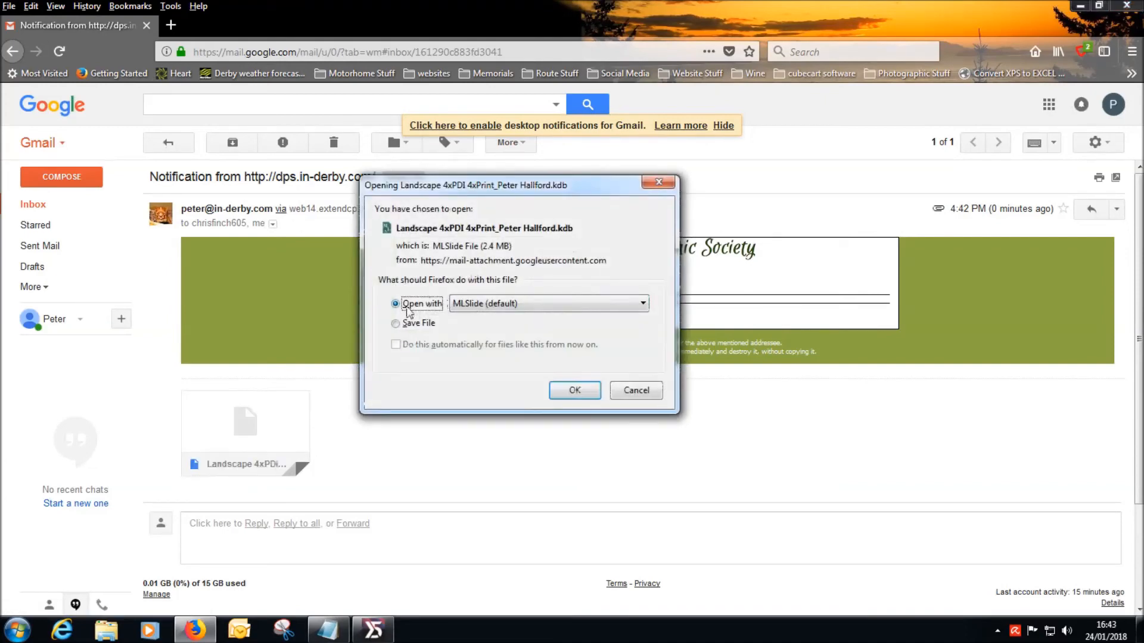
pyautogui.click(412, 324)
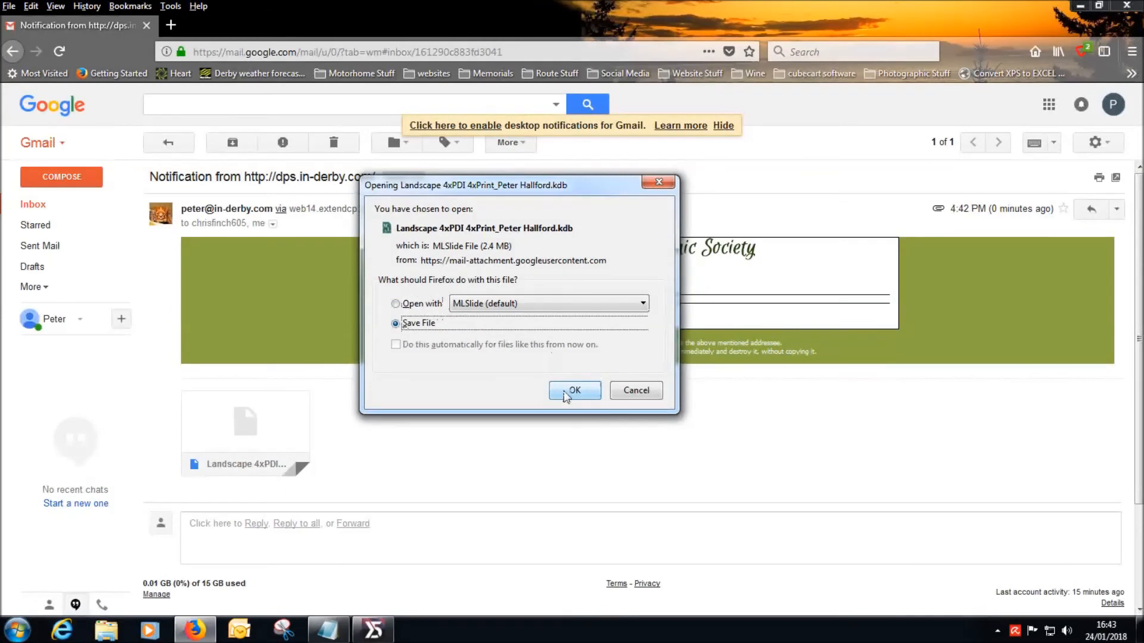
pyautogui.click(566, 391)
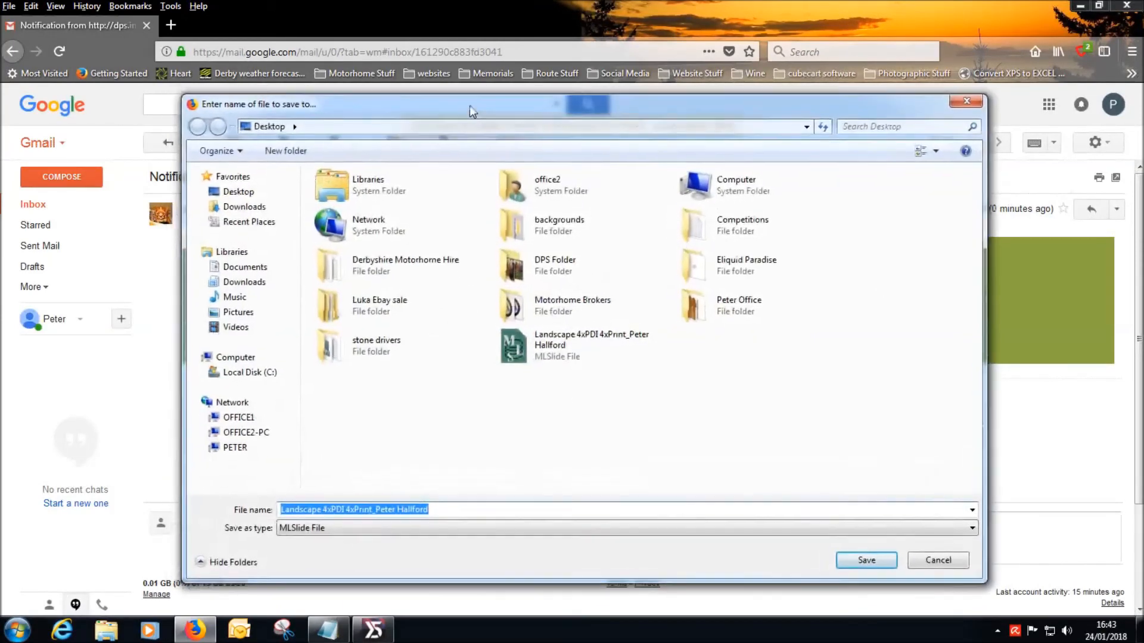
pyautogui.moveTo(469, 106); pyautogui.dragTo(467, 97)
# Create a 'Landscape' folder inside Competitions and save the attachment there.
pyautogui.doubleClick(722, 218)
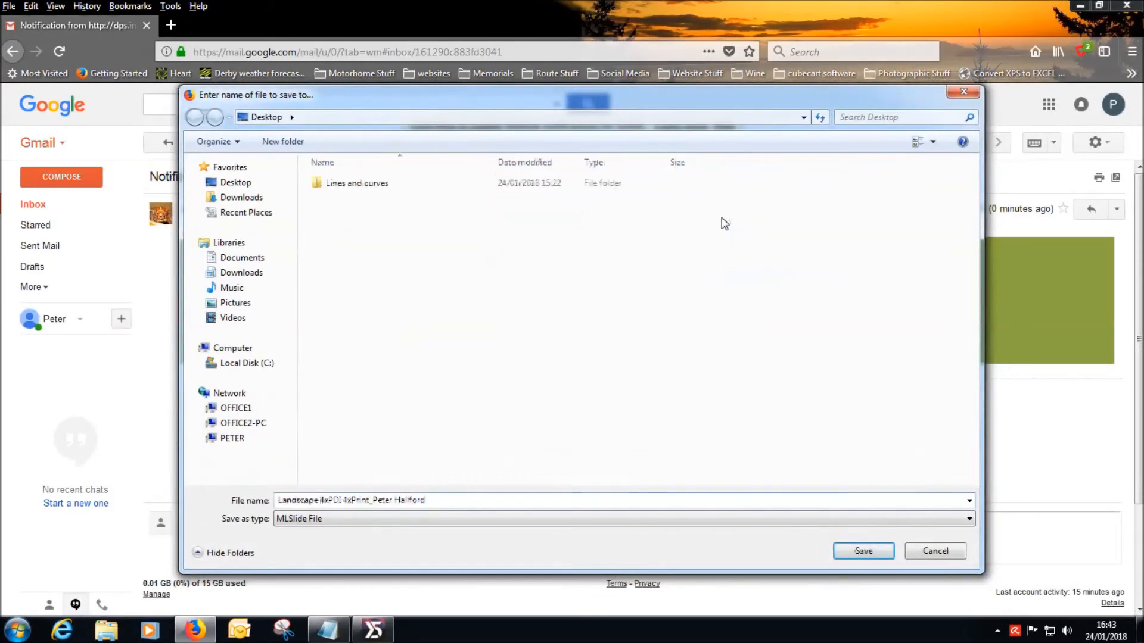
pyautogui.rightClick(400, 262)
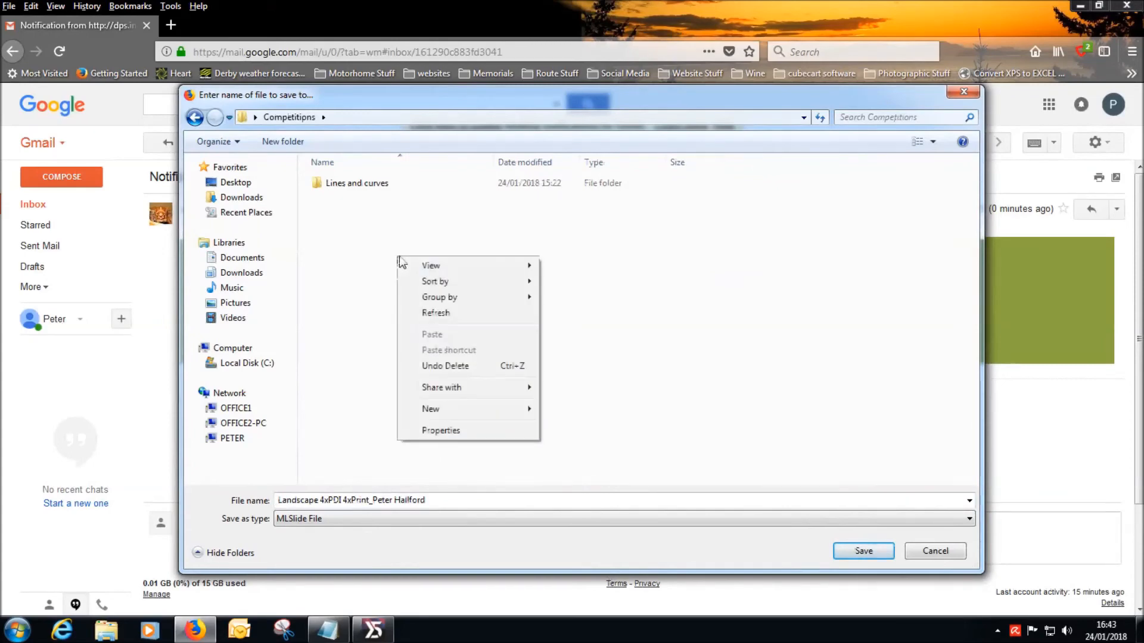
pyautogui.moveTo(513, 409)
pyautogui.click(564, 410)
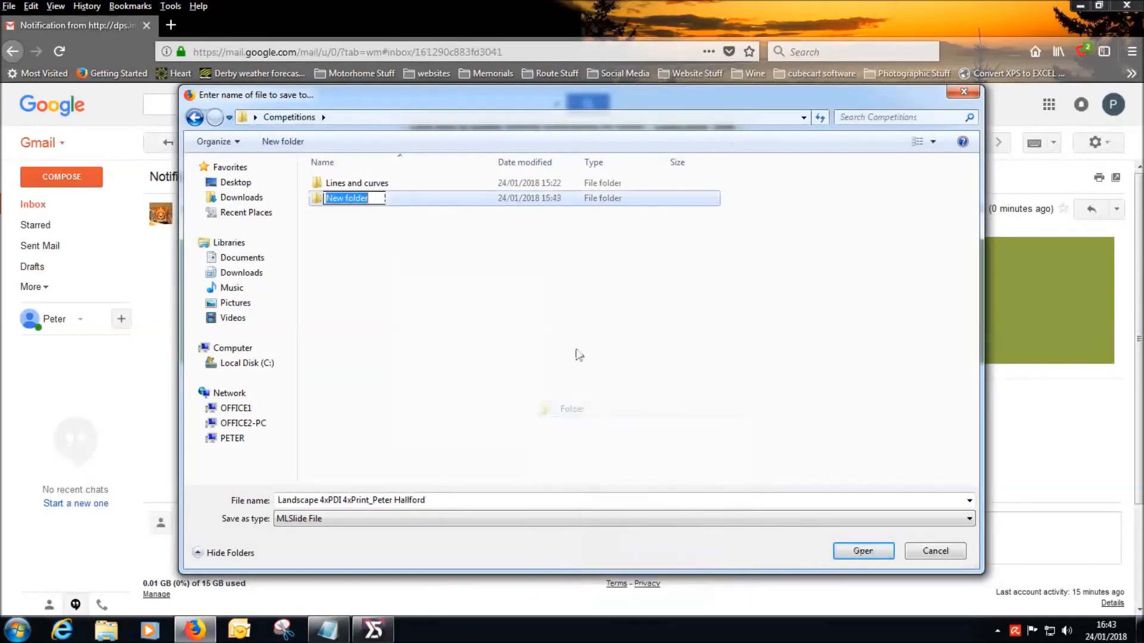
pyautogui.write('L')
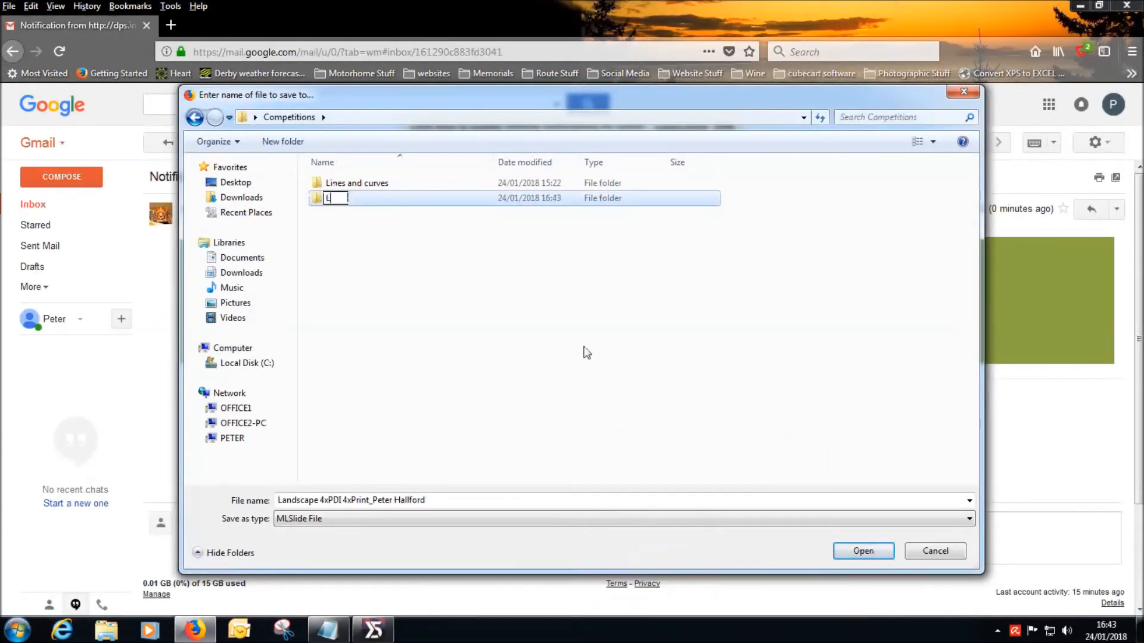
pyautogui.write('andscape')
pyautogui.press('Return')
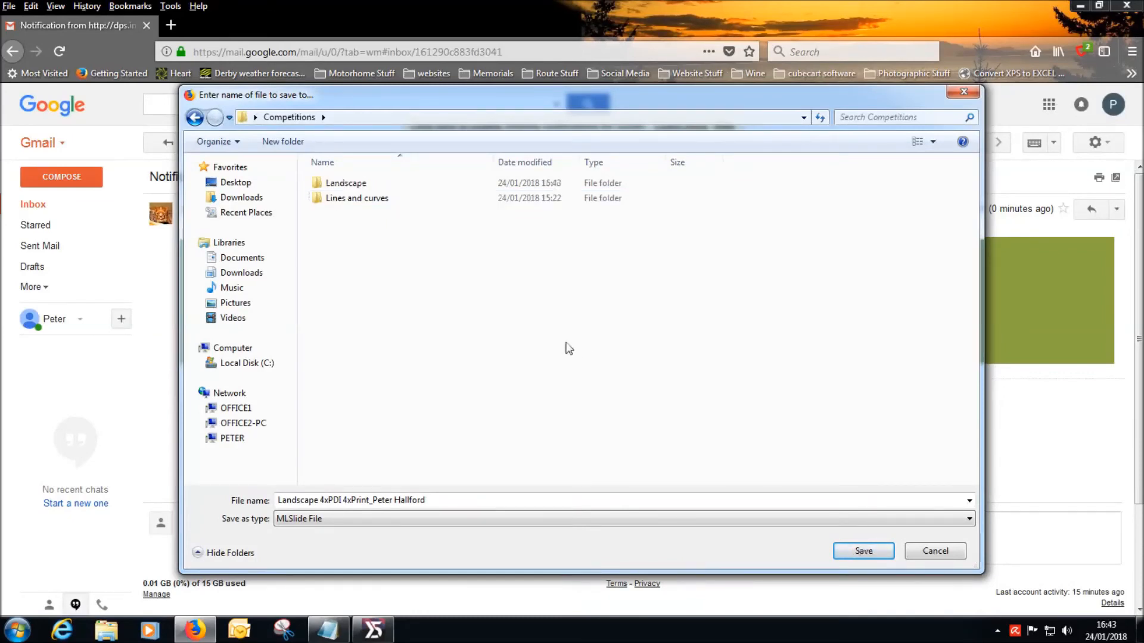
pyautogui.doubleClick(353, 183)
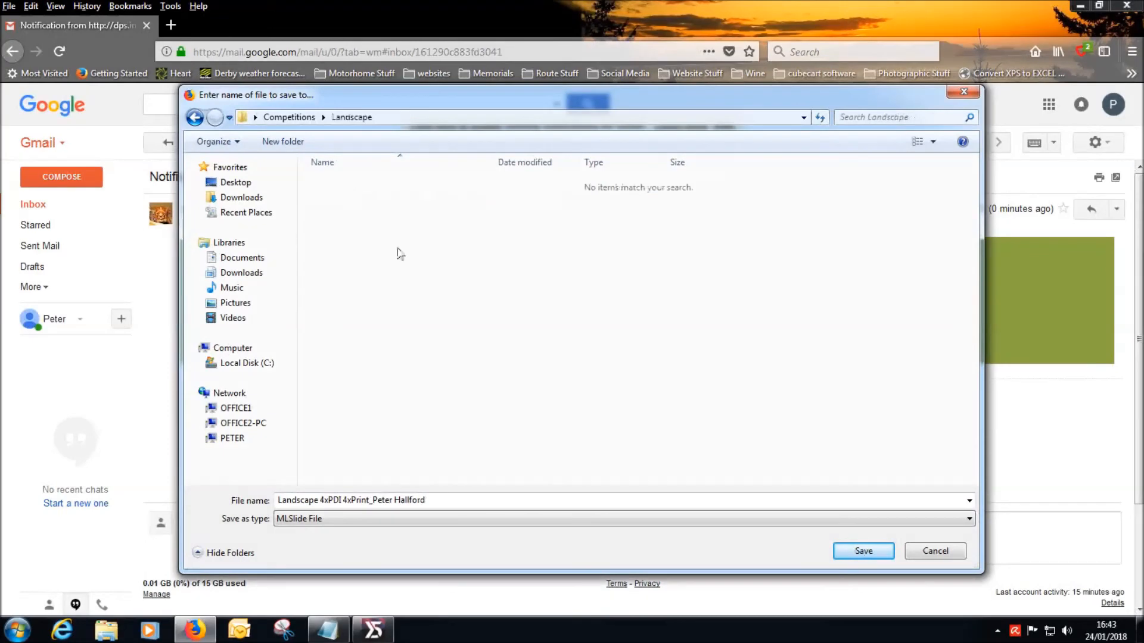
pyautogui.click(864, 550)
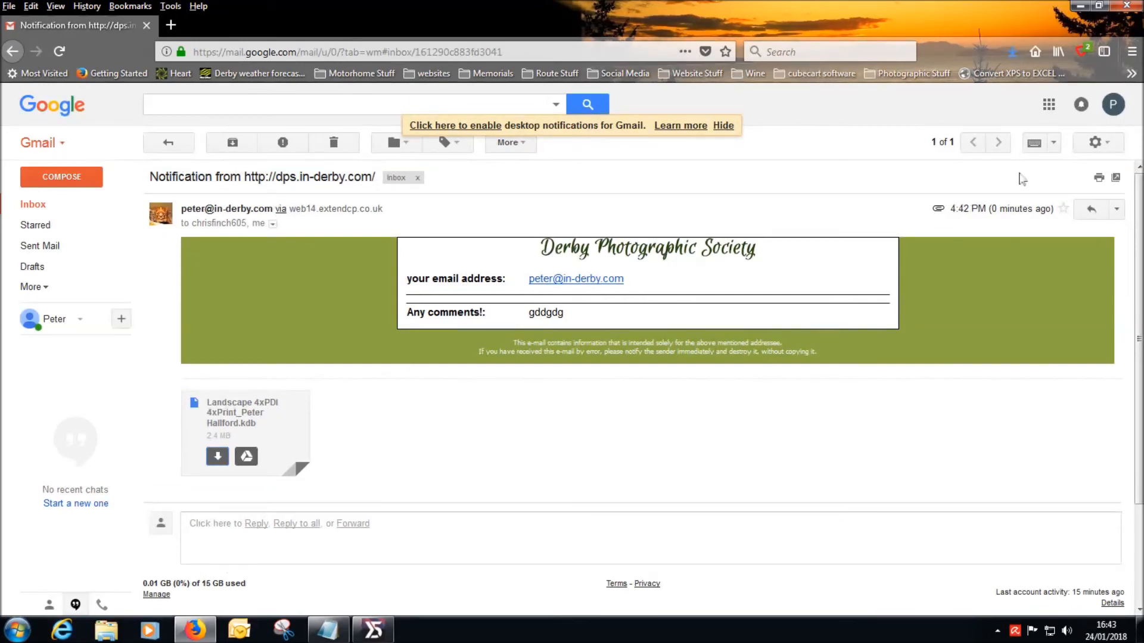
# Close Firefox and confirm the 2,455 KB MLSlide file sits in Competitions > Landscape, then close the folder.
pyautogui.click(1127, 5)
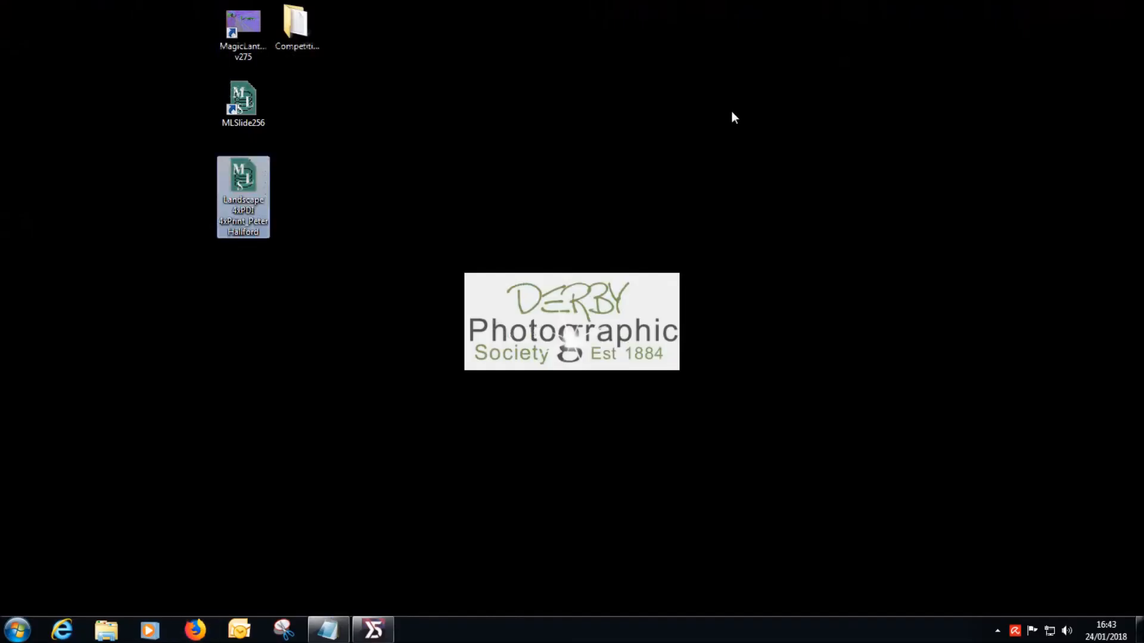
pyautogui.click(287, 28)
pyautogui.doubleClick(287, 29)
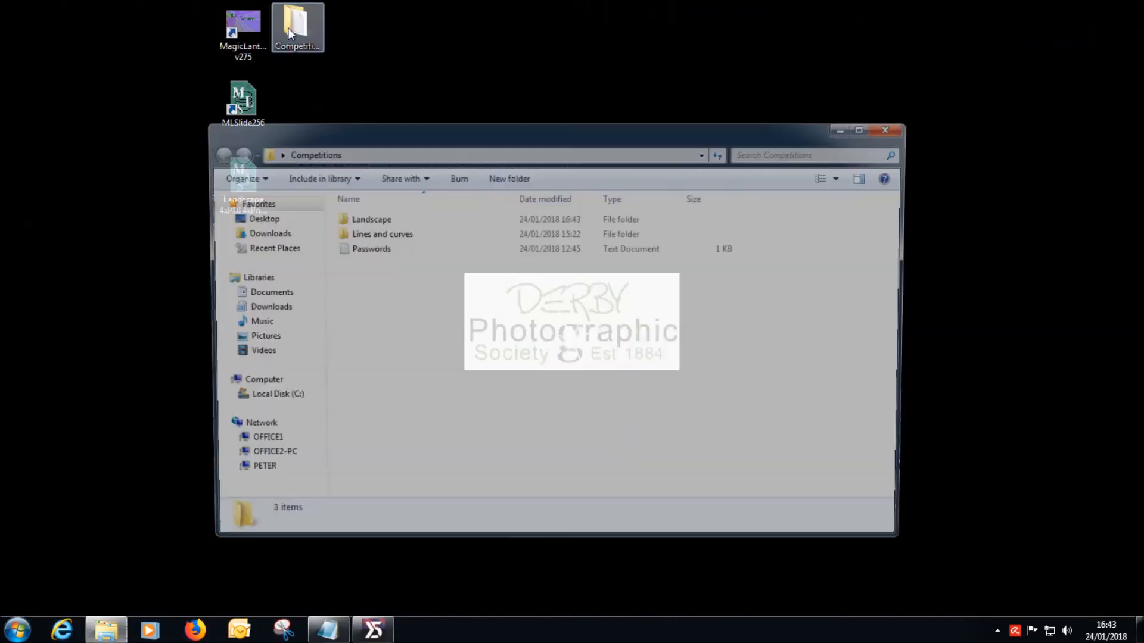
pyautogui.doubleClick(367, 225)
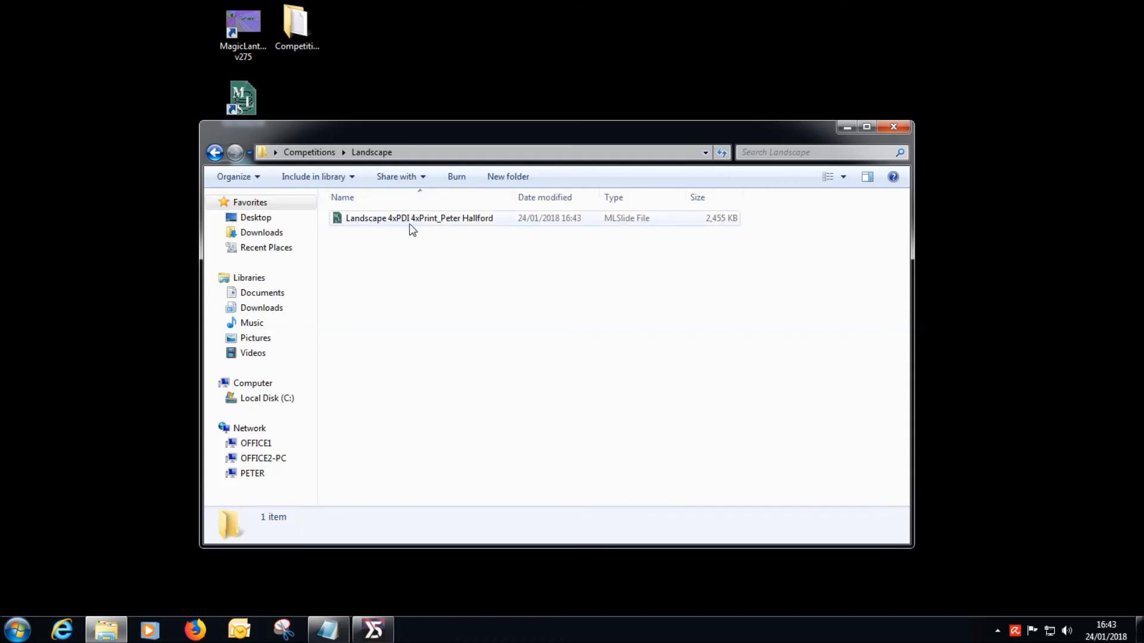
pyautogui.moveTo(459, 130); pyautogui.dragTo(466, 154)
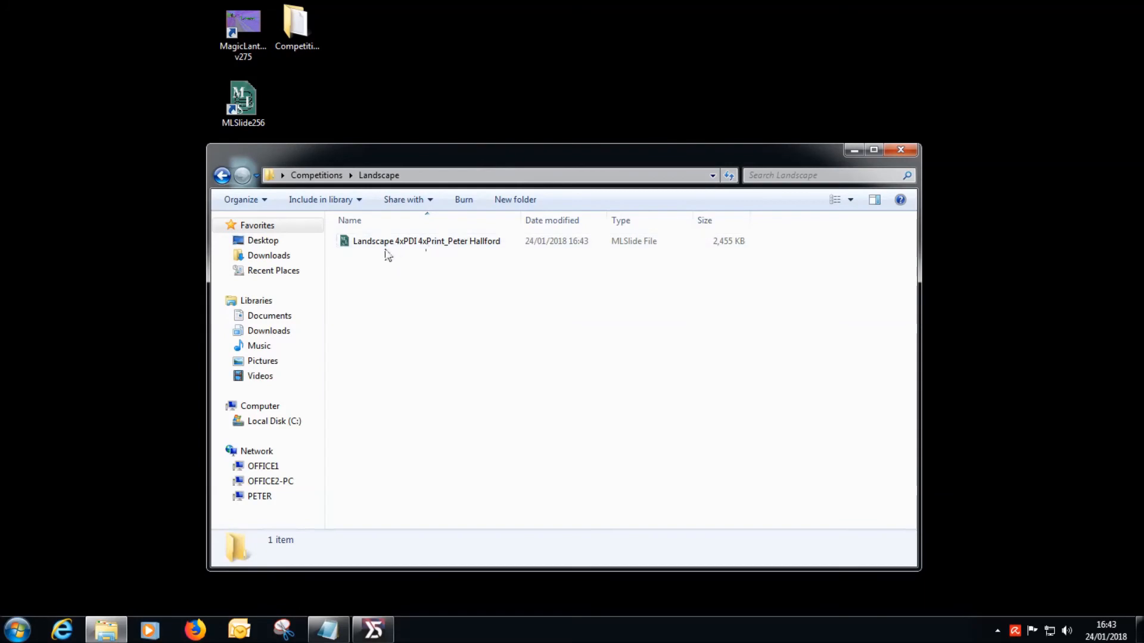
pyautogui.click(901, 151)
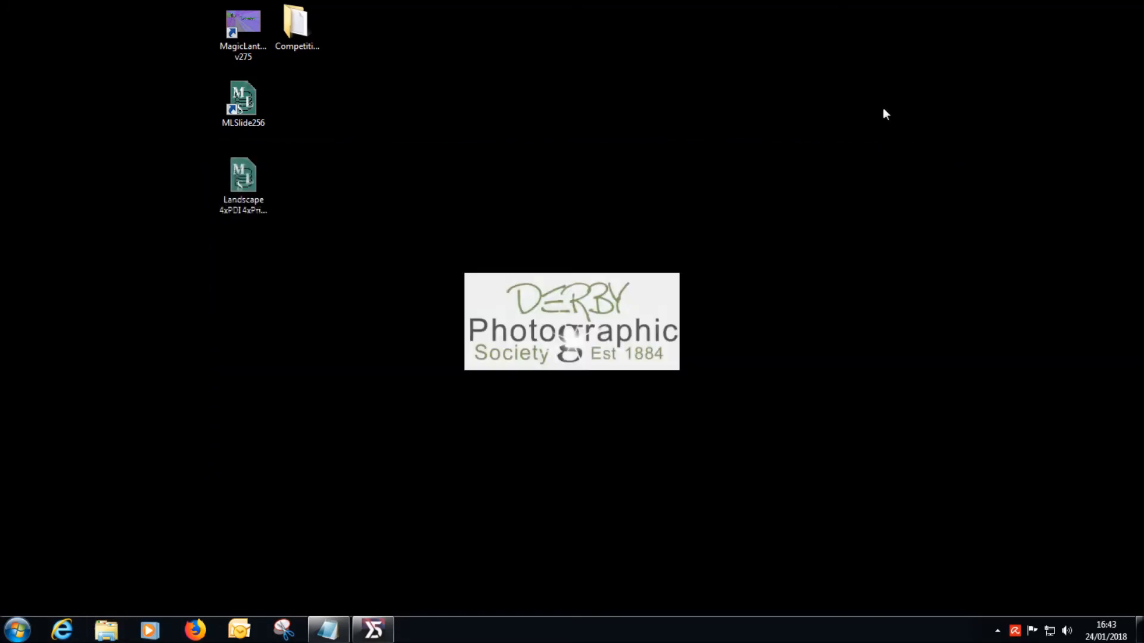
# Launch MagicLantern and begin a new project titled 'Landscape', type Club, media PDI + Print.
pyautogui.doubleClick(245, 27)
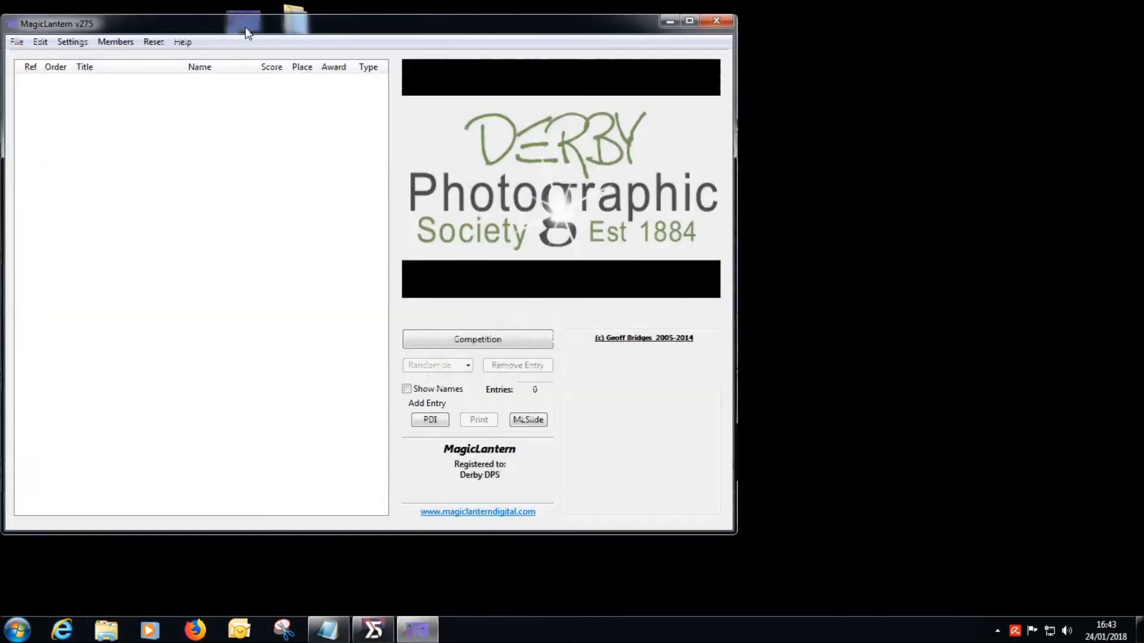
pyautogui.moveTo(463, 26); pyautogui.dragTo(651, 72)
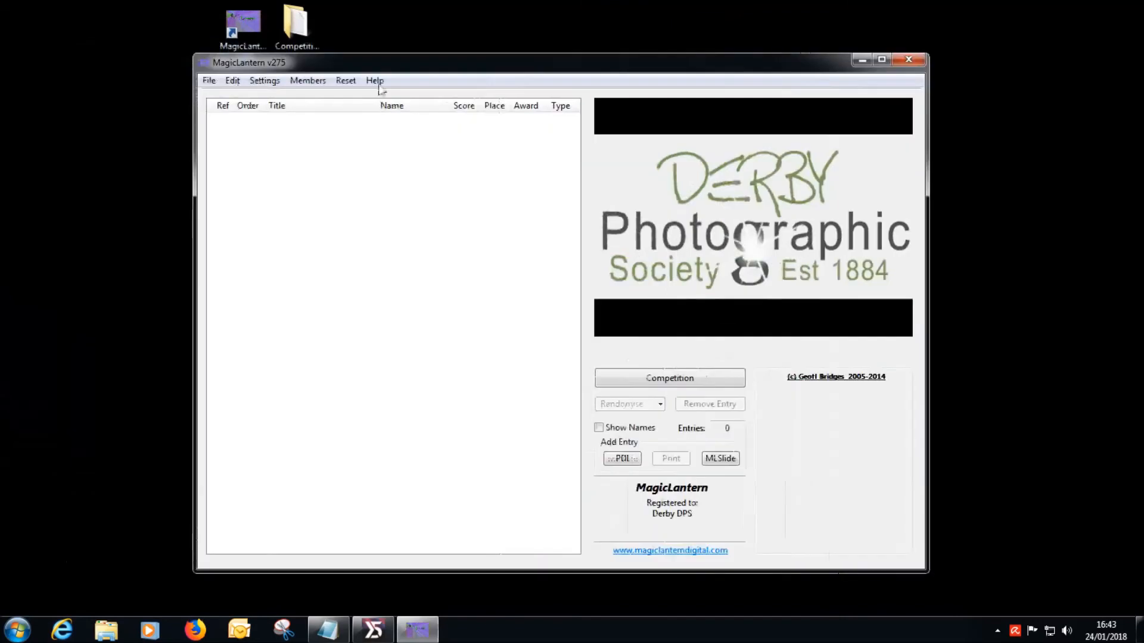
pyautogui.click(209, 80)
pyautogui.click(253, 99)
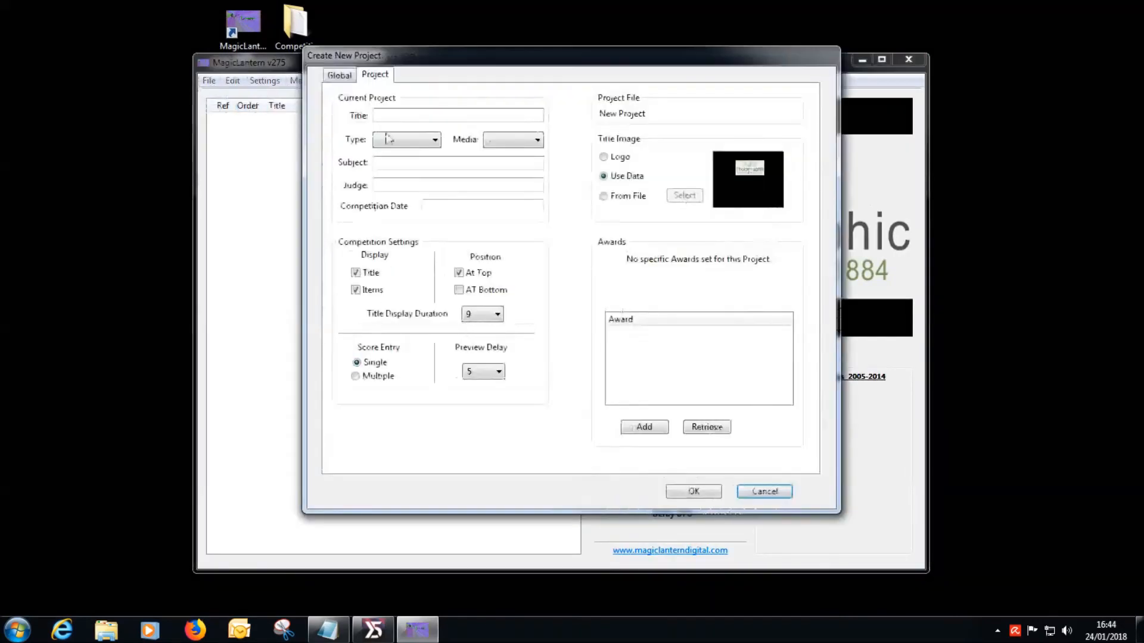
pyautogui.write('Landsca')
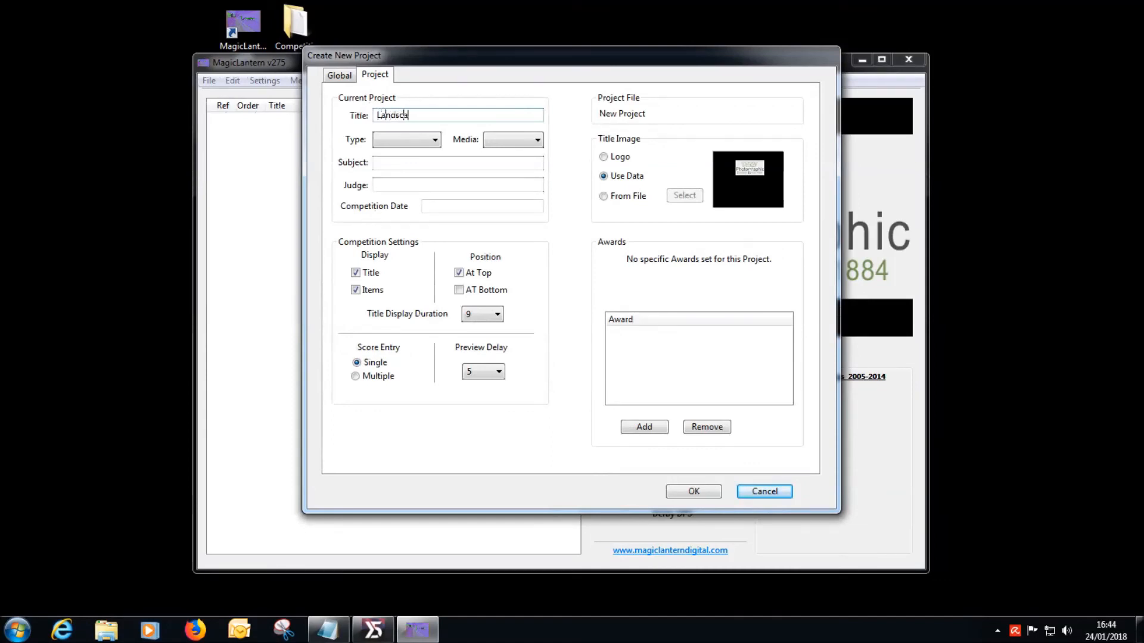
pyautogui.write('pe')
pyautogui.click(420, 140)
pyautogui.click(398, 156)
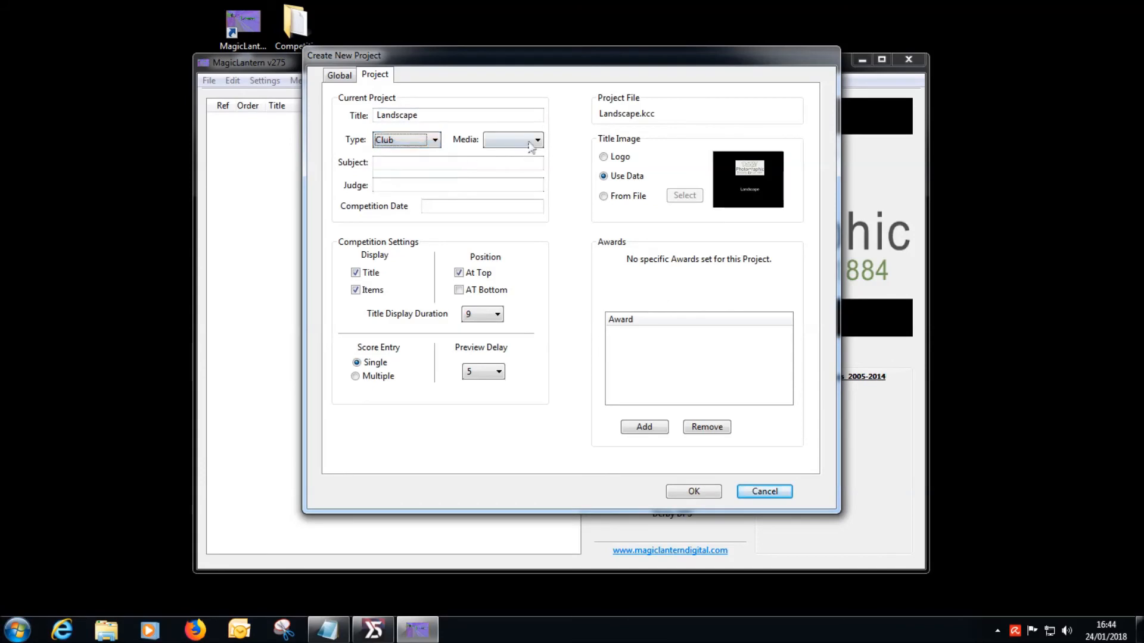
pyautogui.click(537, 140)
pyautogui.click(515, 175)
# Enter the subject 'Photos of Landscapes', move on to Judge, and bring up Firefox.
pyautogui.click(377, 164)
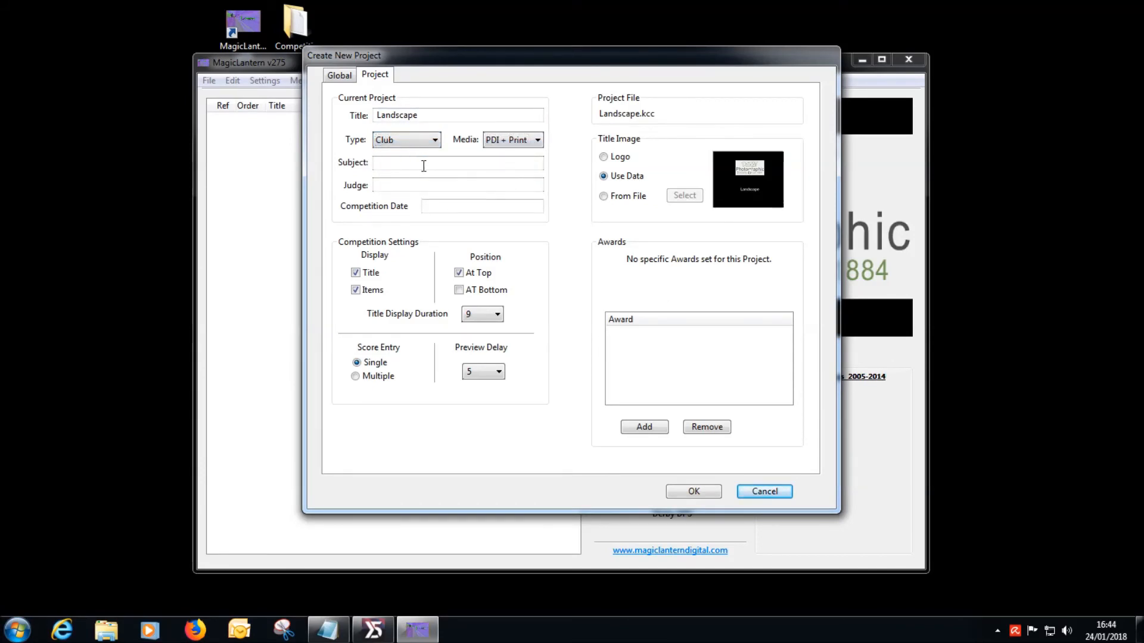
pyautogui.write('Photos of Landscapes')
pyautogui.press('Tab')
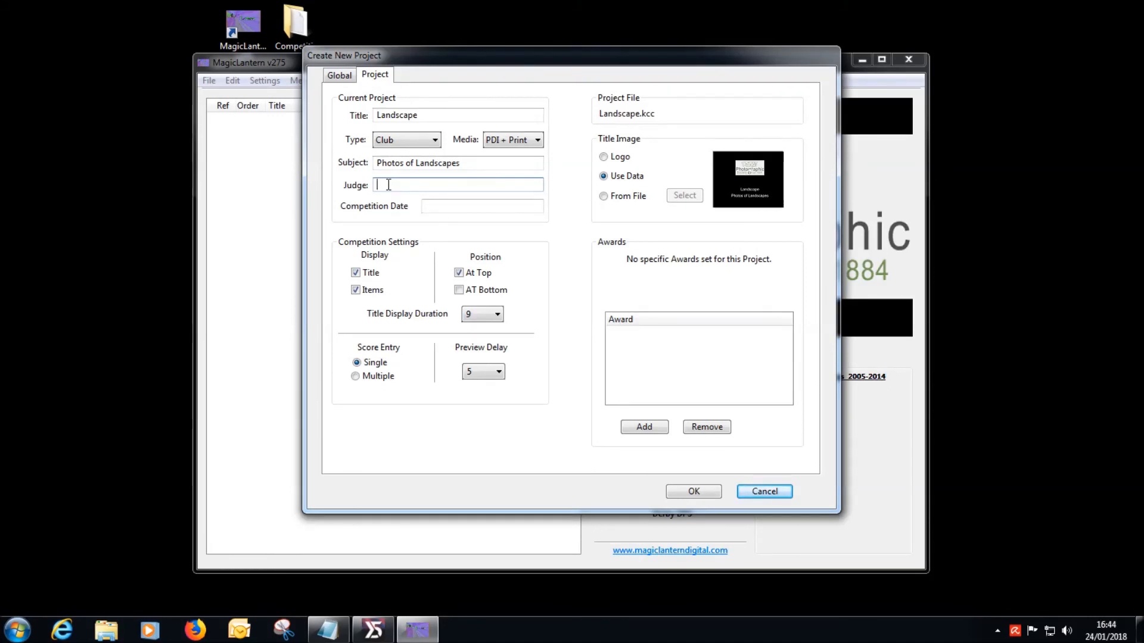
pyautogui.click(200, 634)
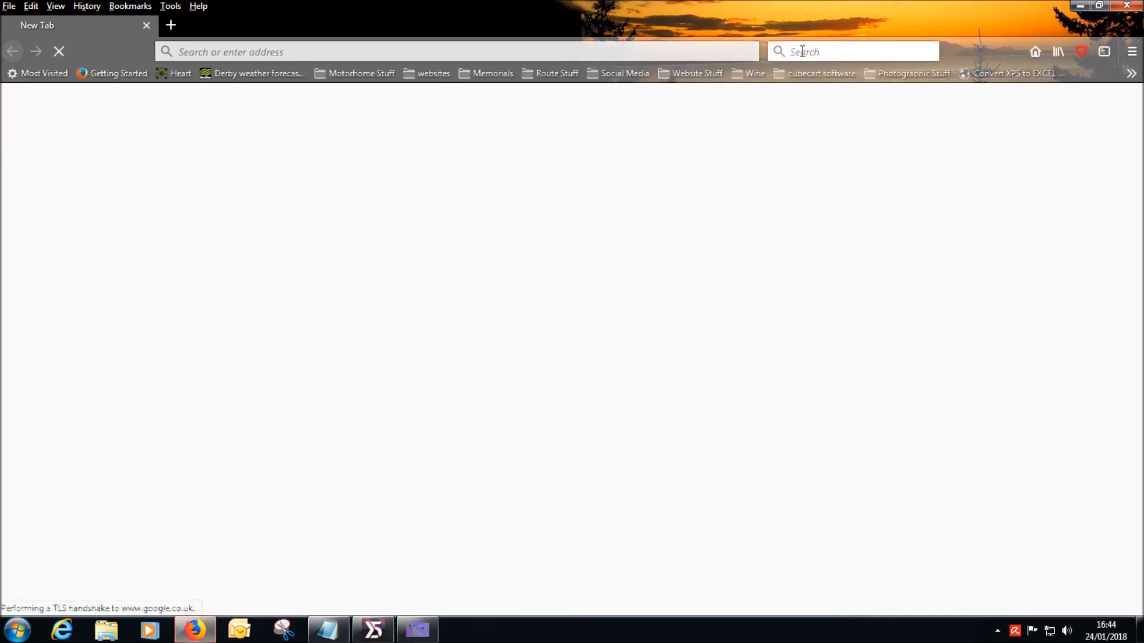
# Copy the 29th January Landscape Competition judge's details from the society programme page, then return to the Judge field.
pyautogui.click(909, 71)
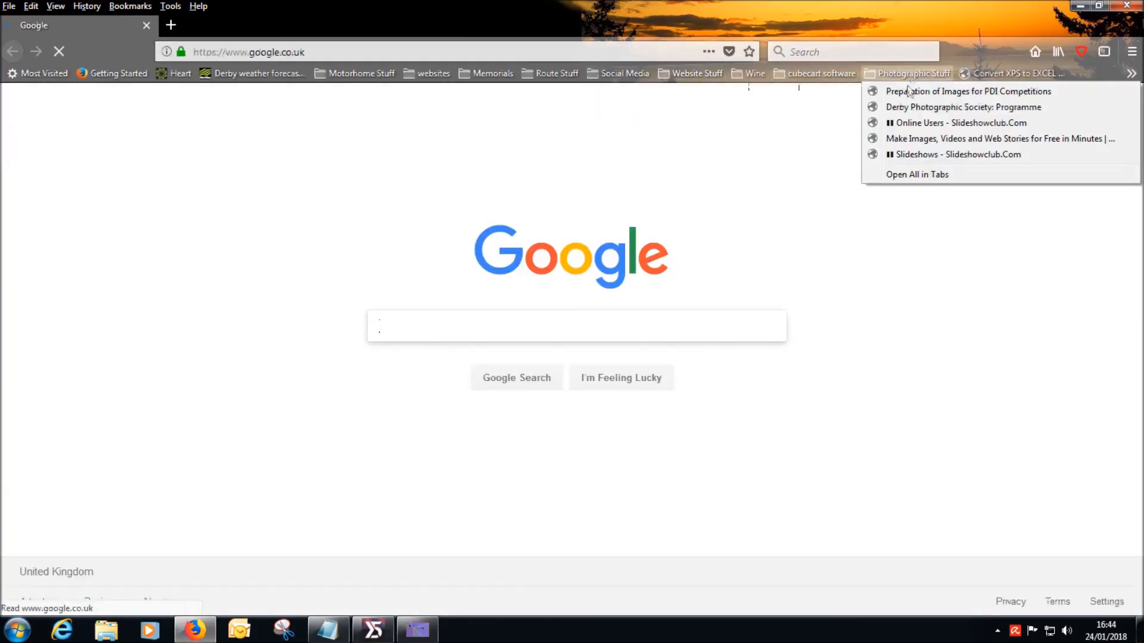
pyautogui.click(903, 107)
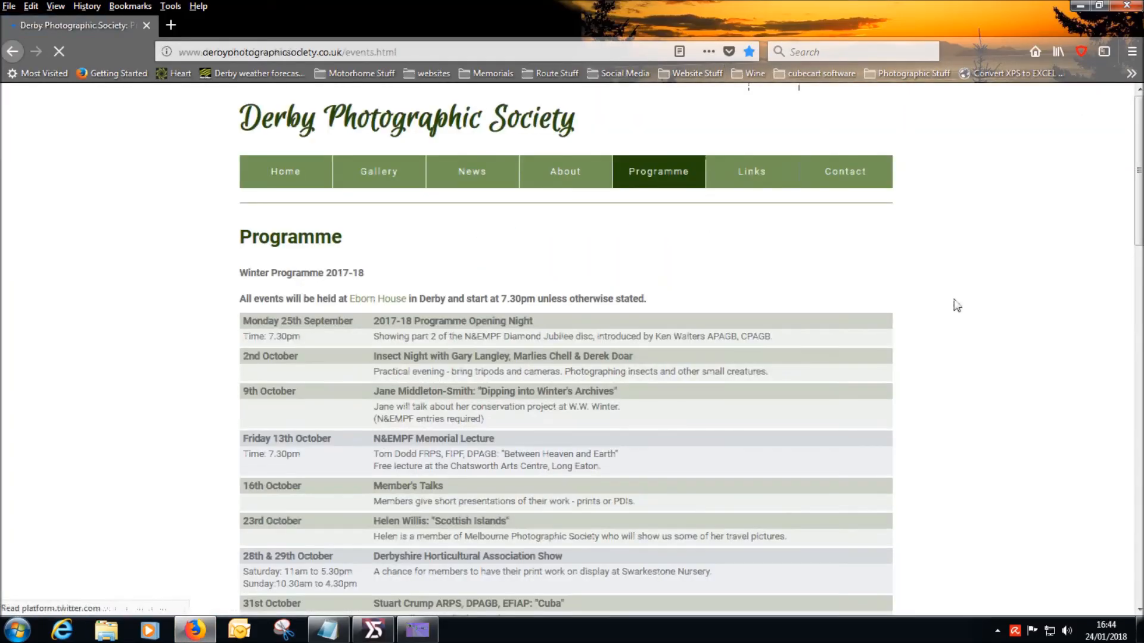
pyautogui.scroll(-10, 324, 426)
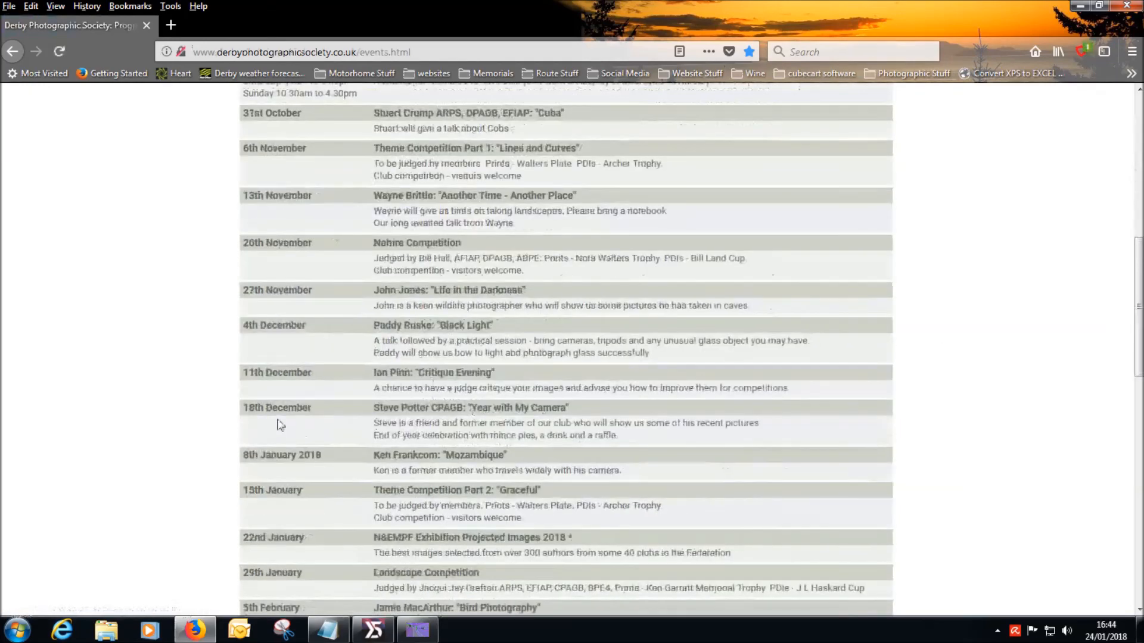
pyautogui.scroll(-3, 344, 411)
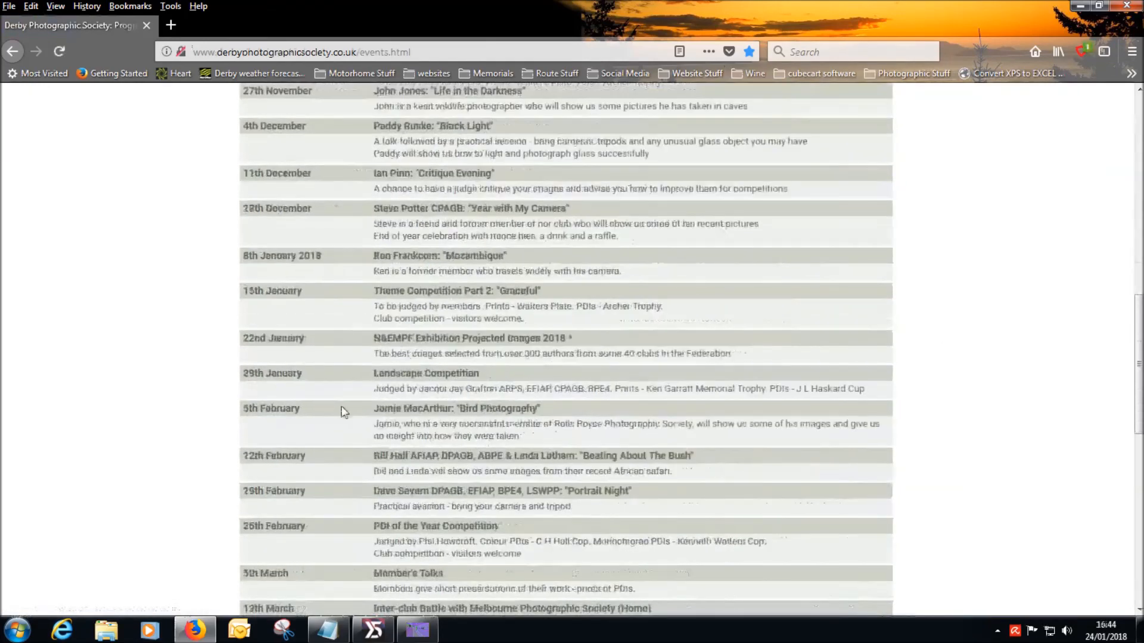
pyautogui.scroll(-3, 344, 411)
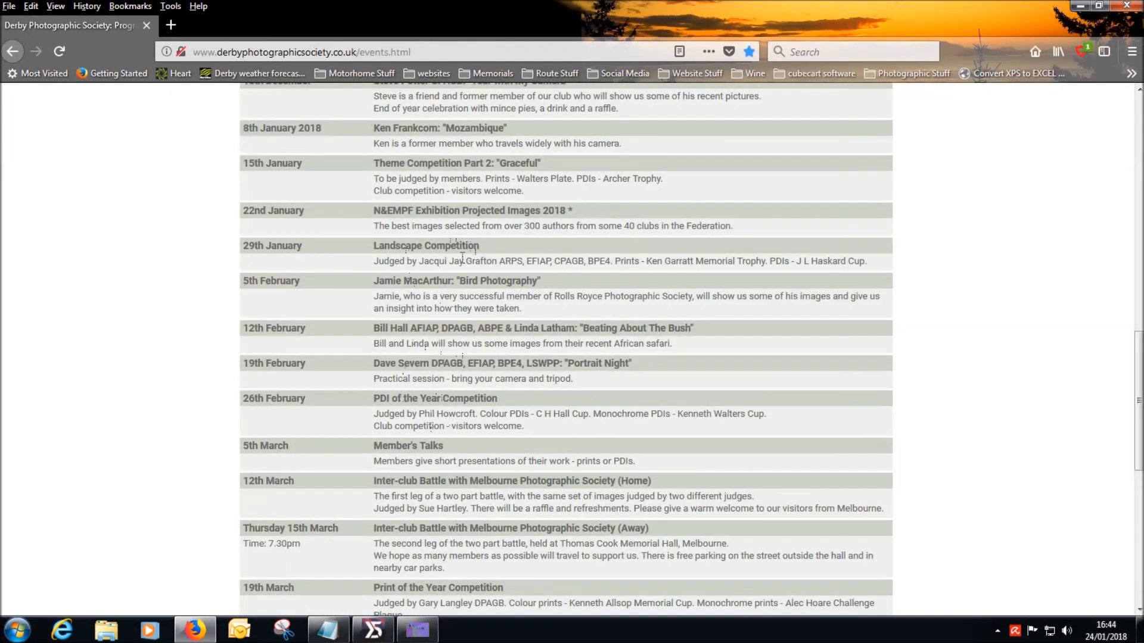
pyautogui.moveTo(422, 263); pyautogui.dragTo(610, 271)
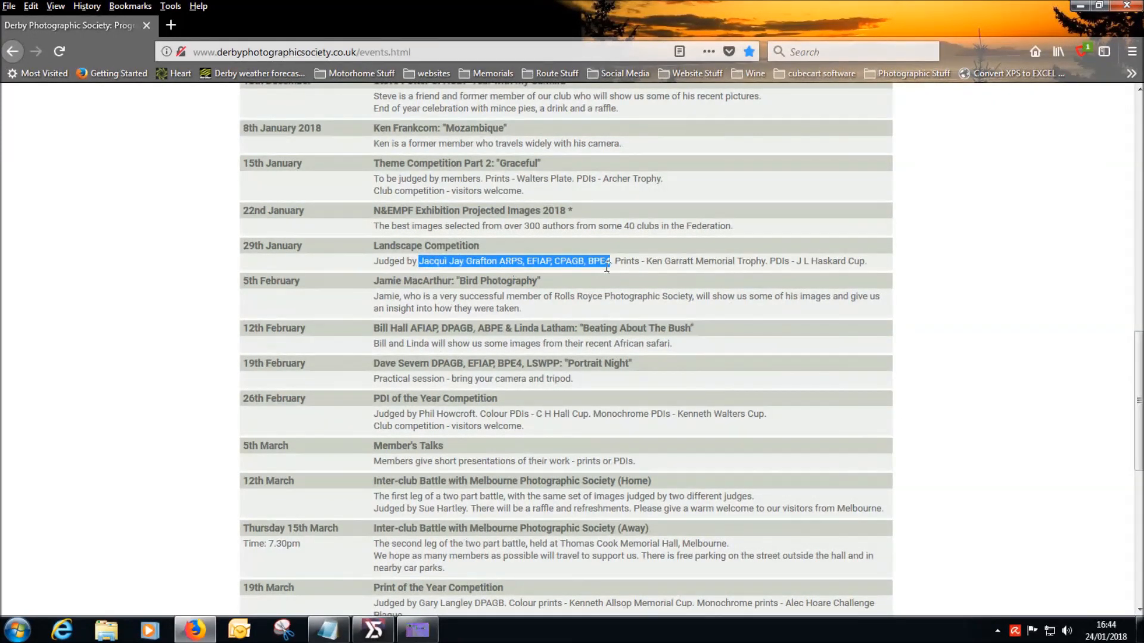
pyautogui.rightClick(608, 269)
pyautogui.click(682, 276)
pyautogui.click(1122, 6)
pyautogui.click(390, 186)
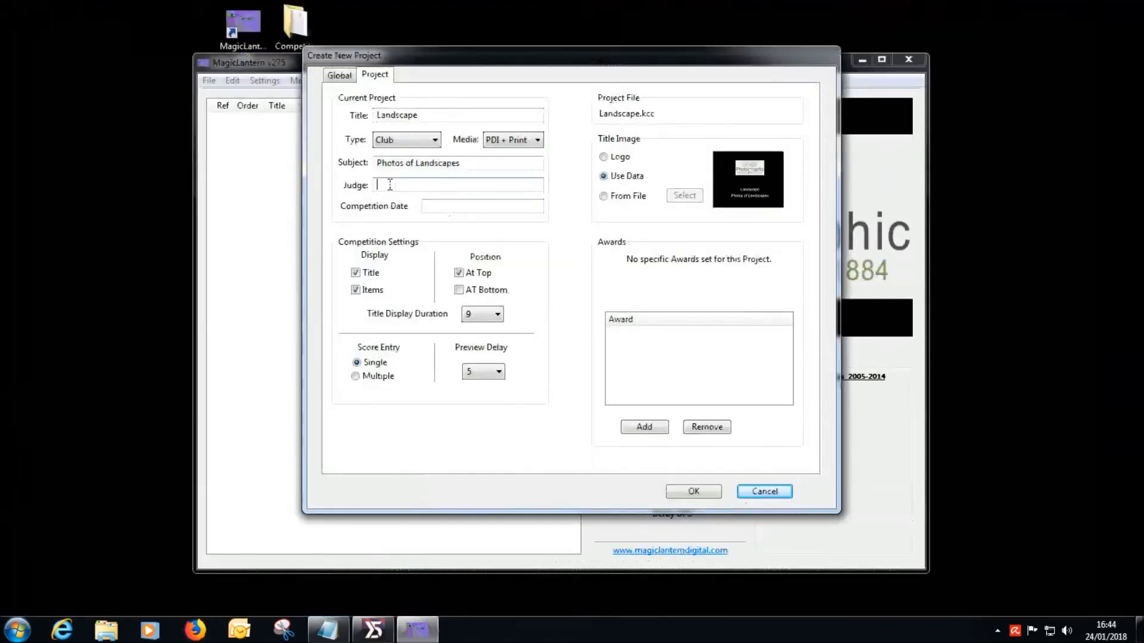
# Paste the judge's details, set the competition date to 29/01/2018, and create Landscape.kcc.
pyautogui.rightClick(390, 186)
pyautogui.click(427, 243)
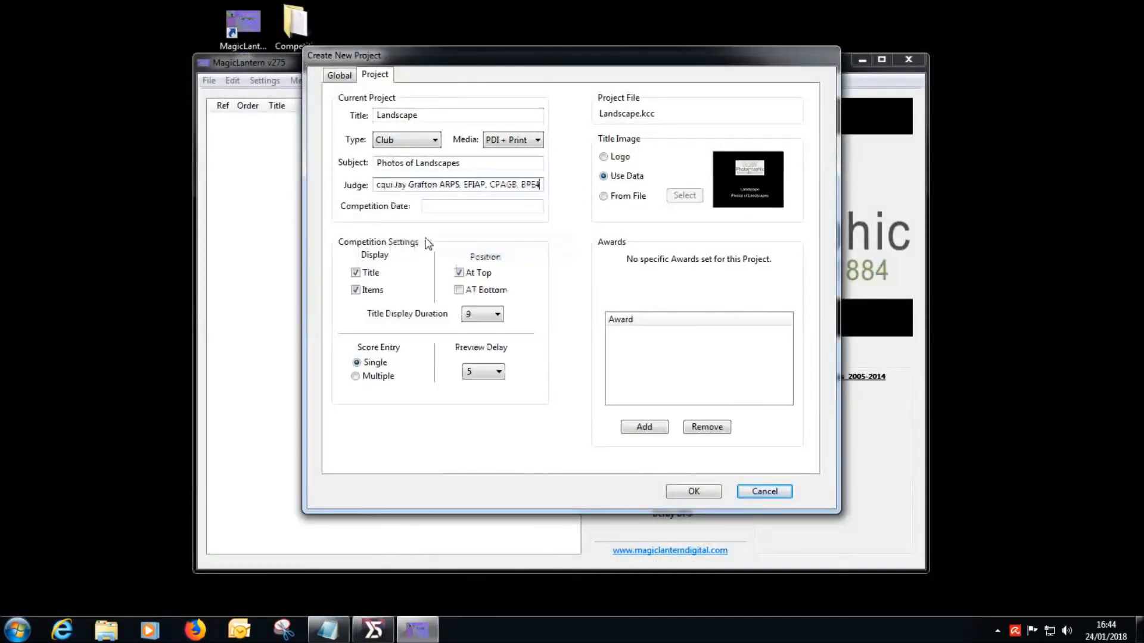
pyautogui.click(433, 206)
pyautogui.click(502, 269)
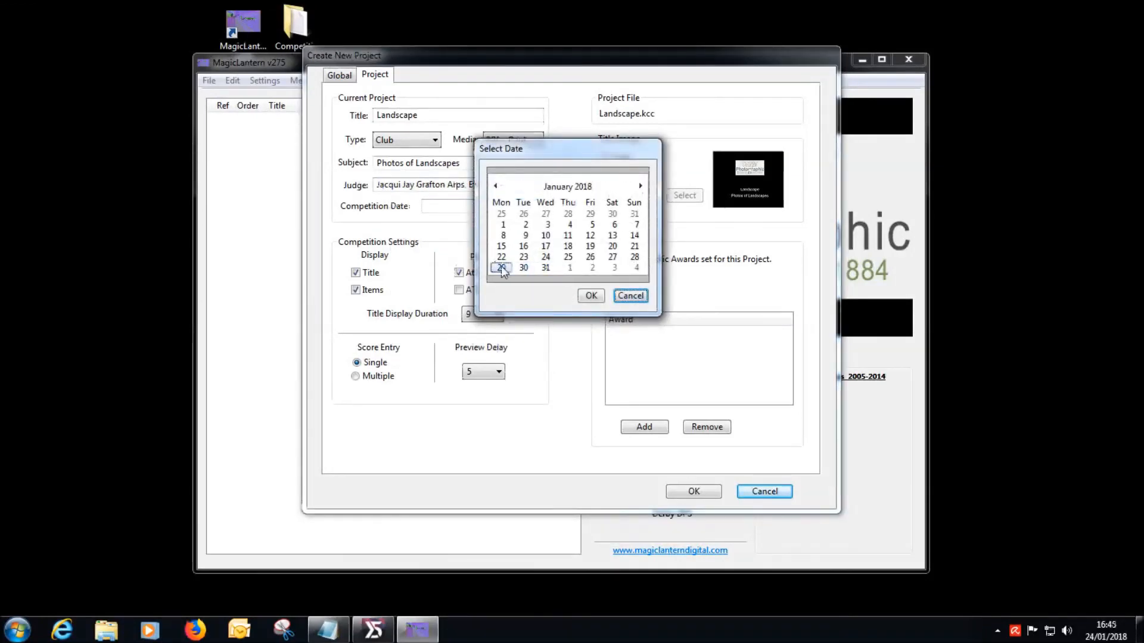
pyautogui.click(591, 297)
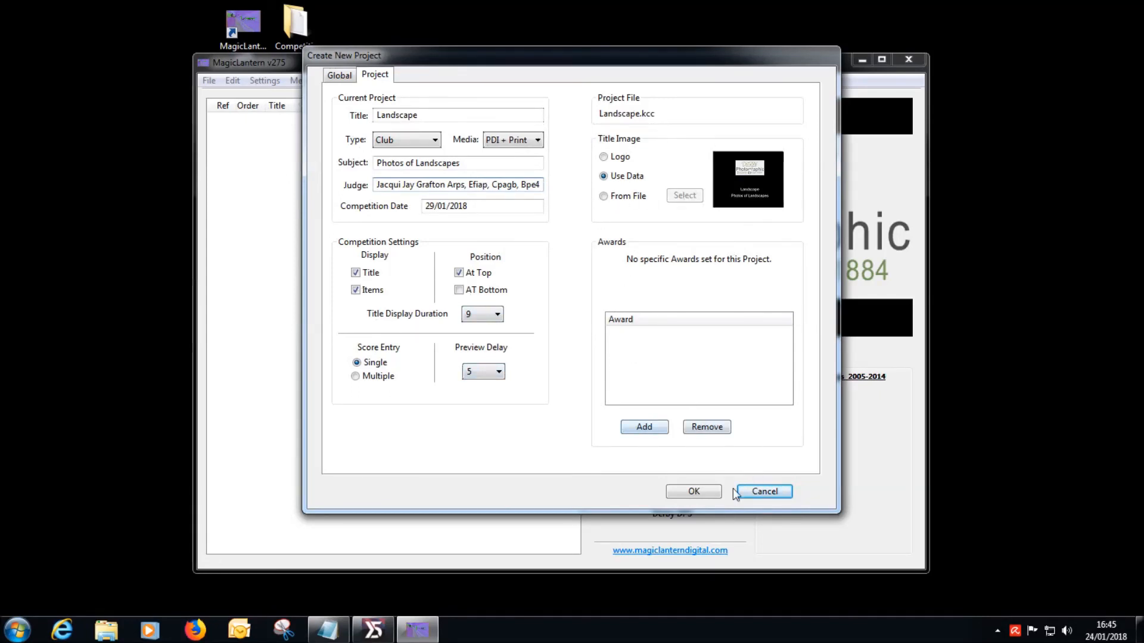
pyautogui.click(694, 492)
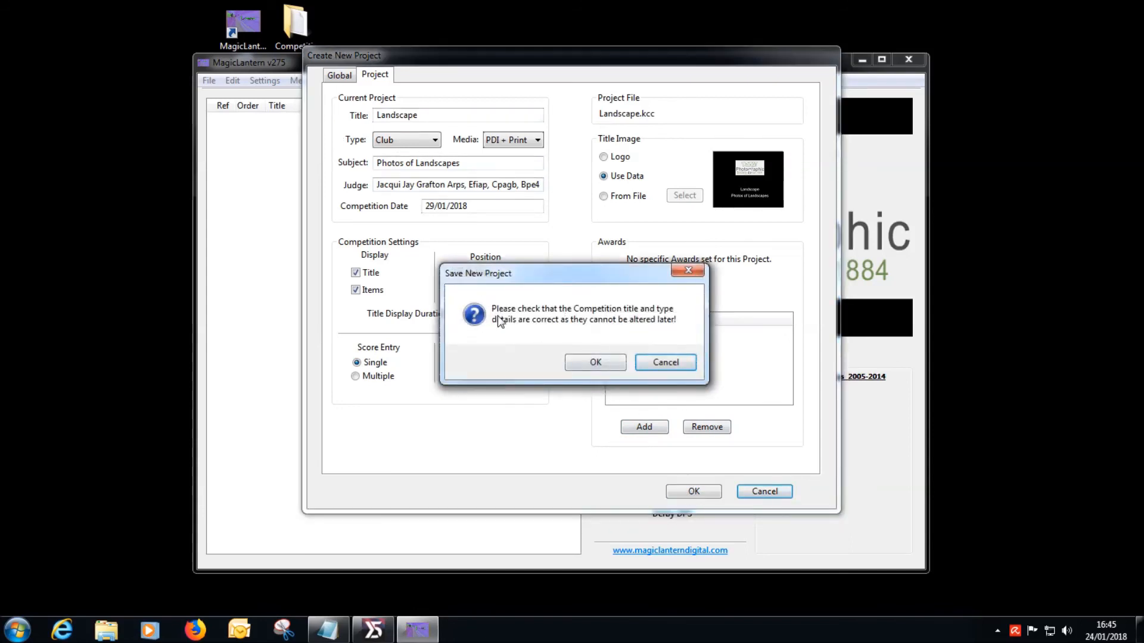
pyautogui.click(595, 362)
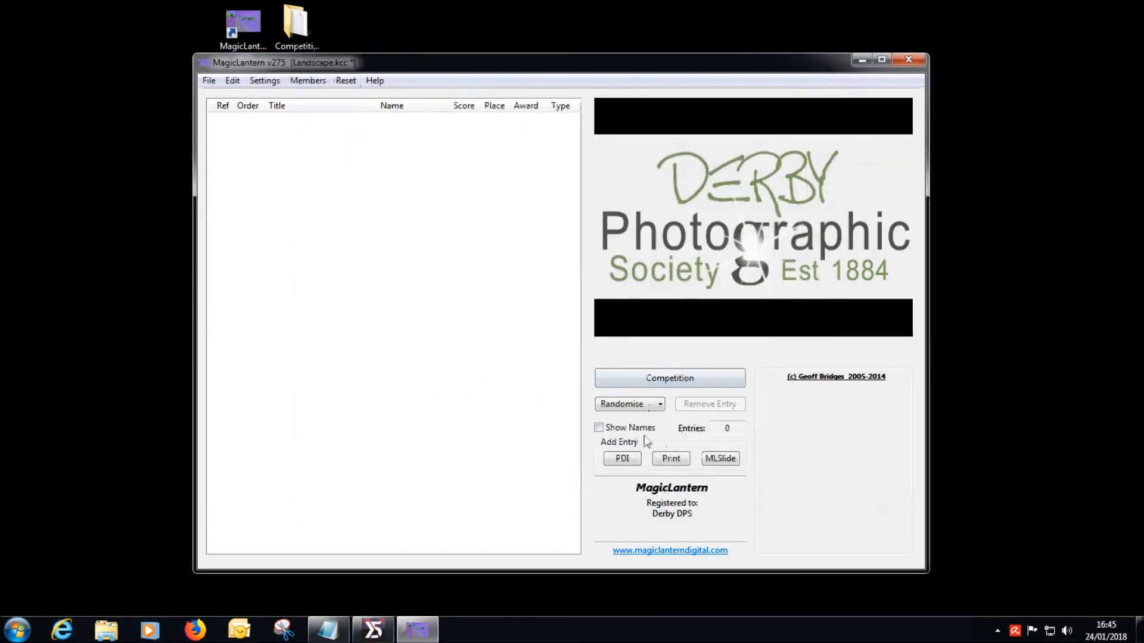
# Import the MLSlide file from Desktop > Competitions > Landscape, adding entries Lotty to lotty8.
pyautogui.click(721, 461)
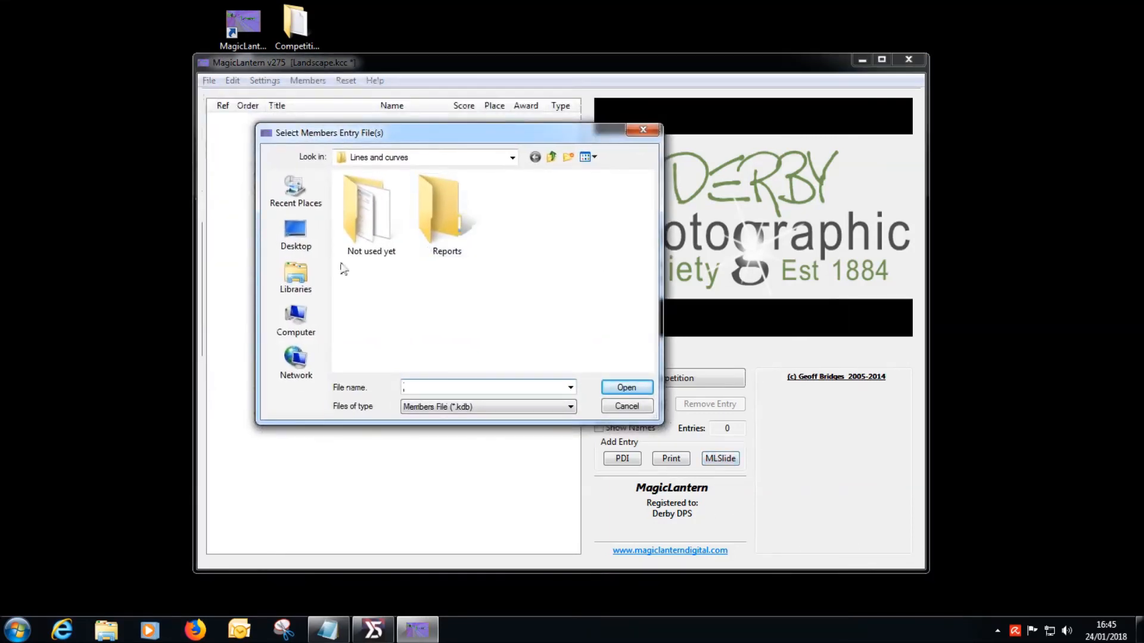
pyautogui.click(293, 249)
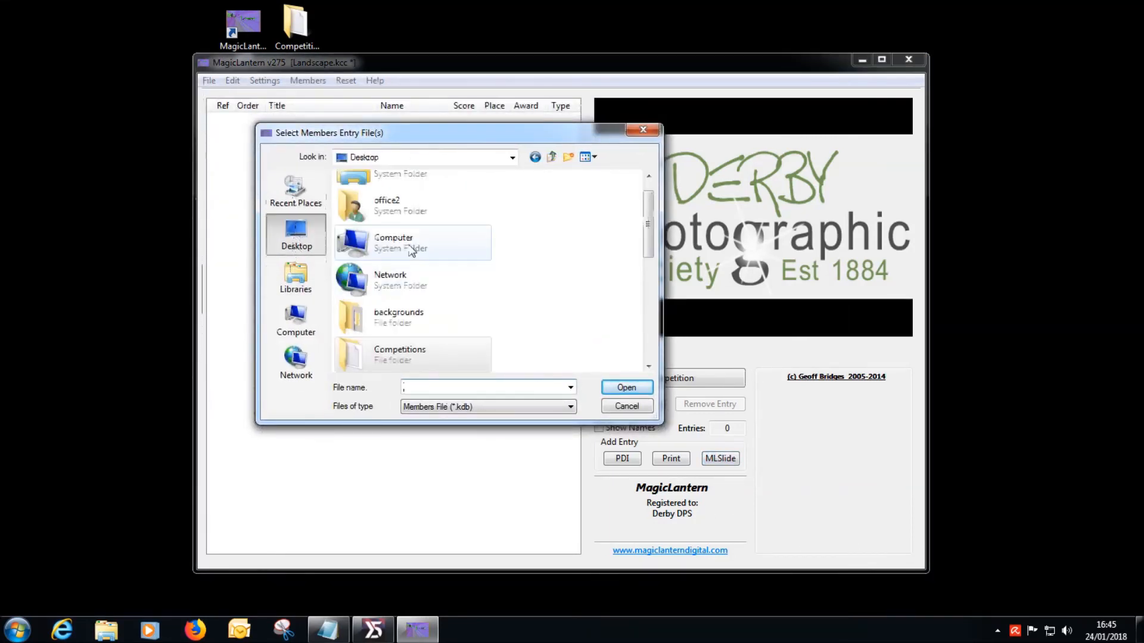
pyautogui.doubleClick(410, 354)
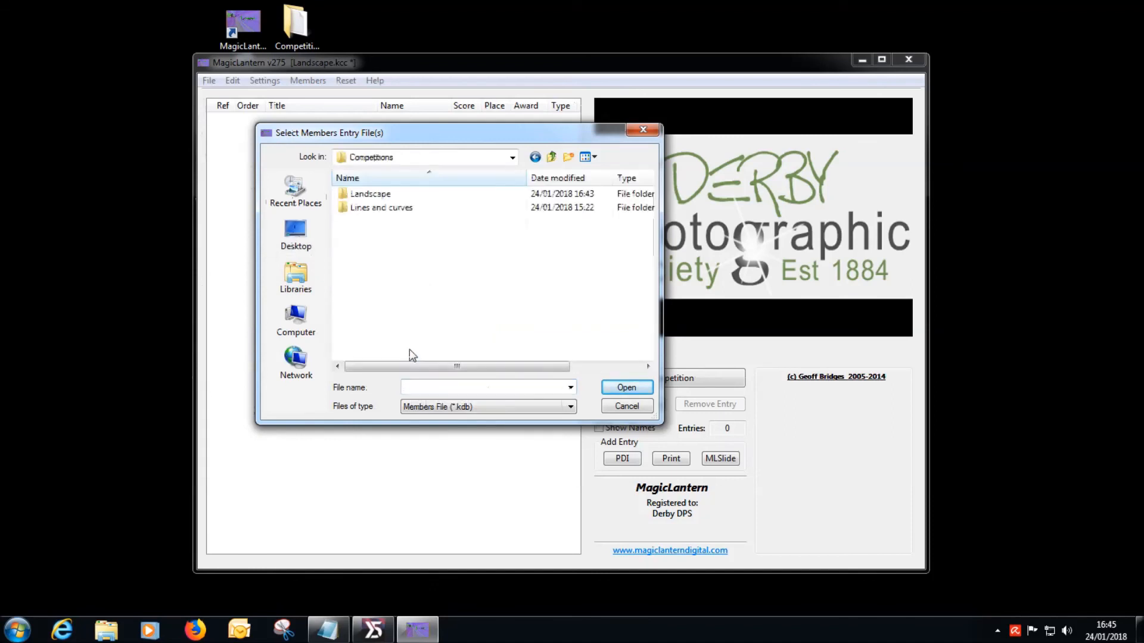
pyautogui.doubleClick(375, 192)
pyautogui.click(462, 195)
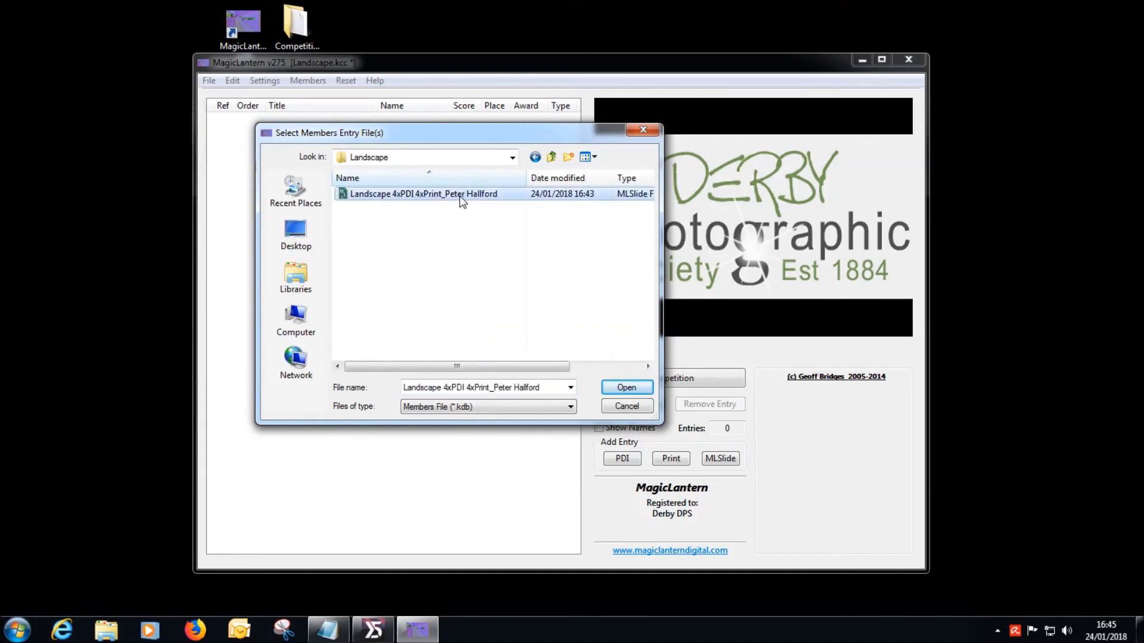
pyautogui.click(622, 392)
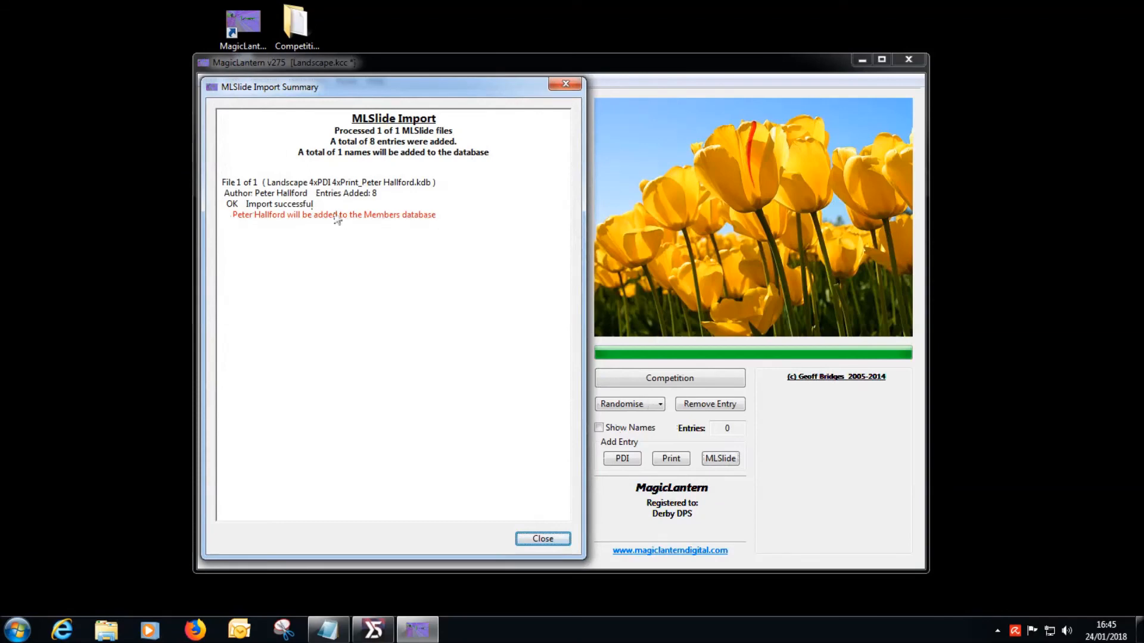
pyautogui.click(543, 539)
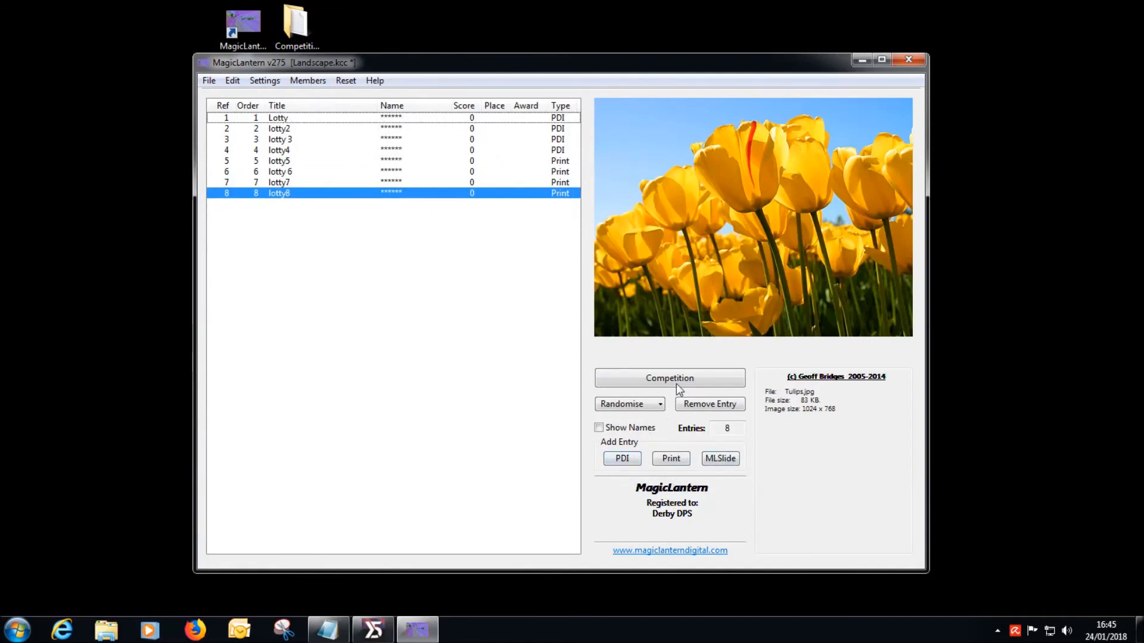
# Run the PDI competition show, exit it, and decline resuming from image 3.
pyautogui.click(635, 381)
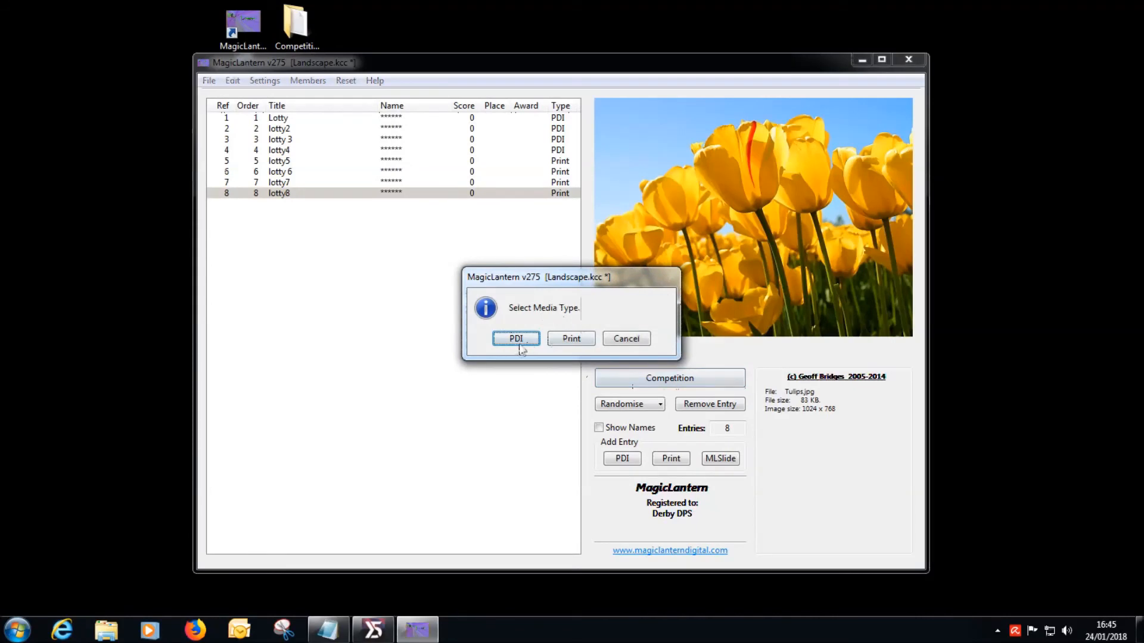
pyautogui.click(527, 342)
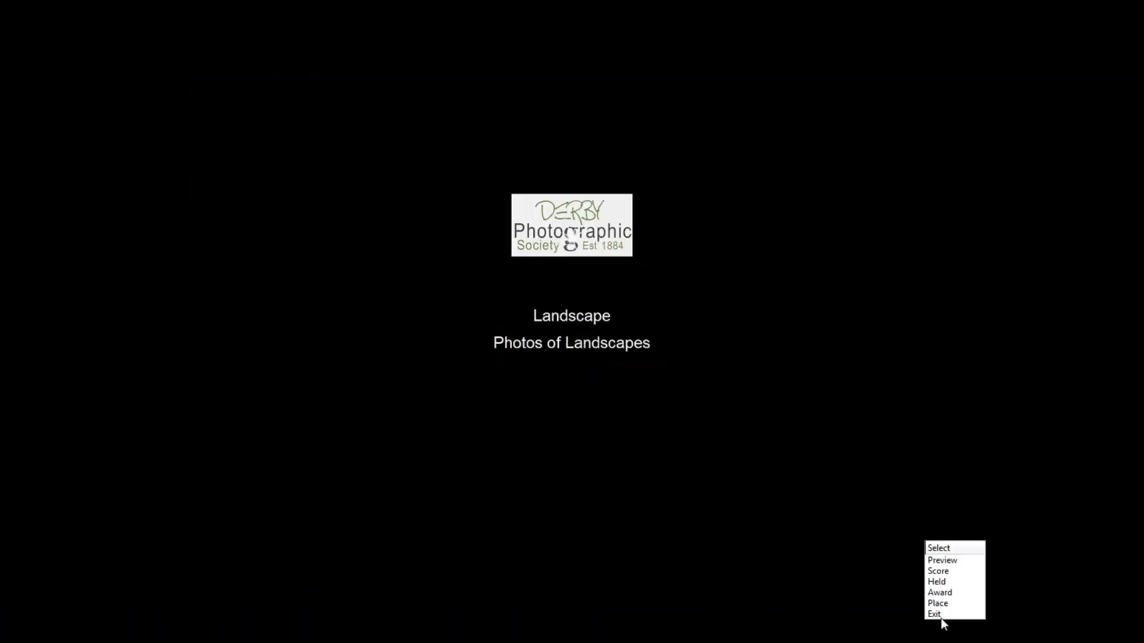
pyautogui.click(936, 573)
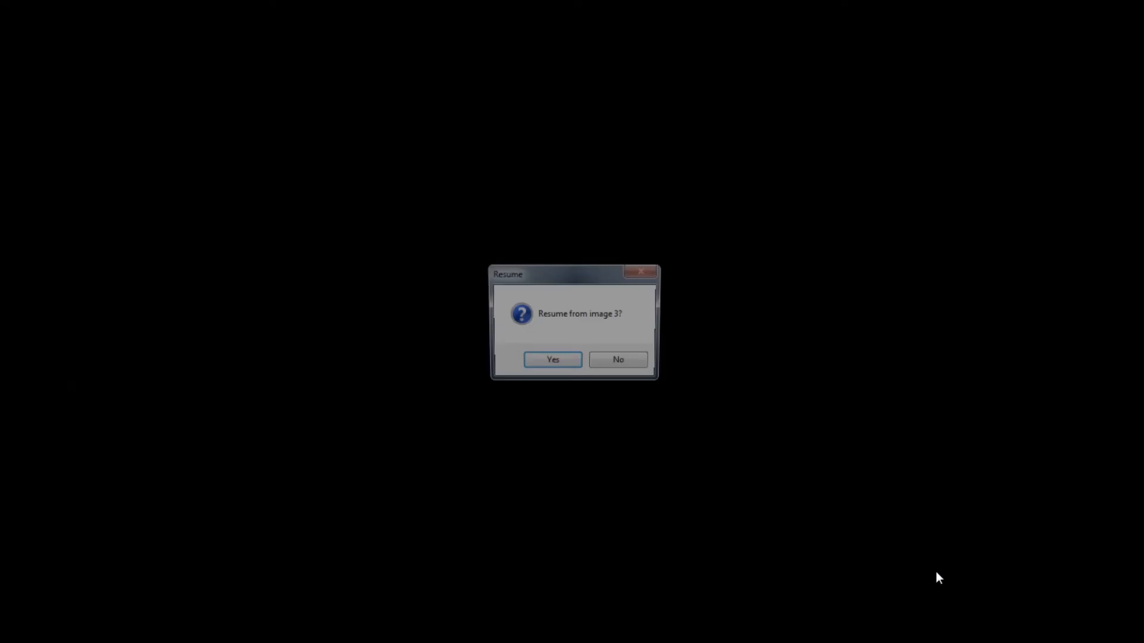
pyautogui.click(614, 368)
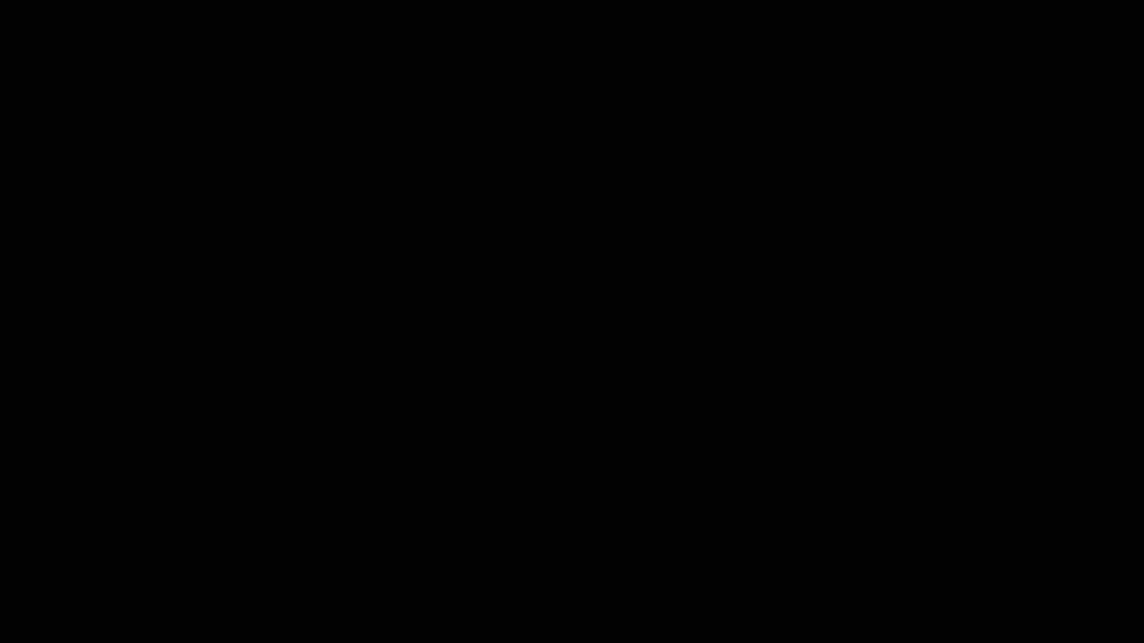